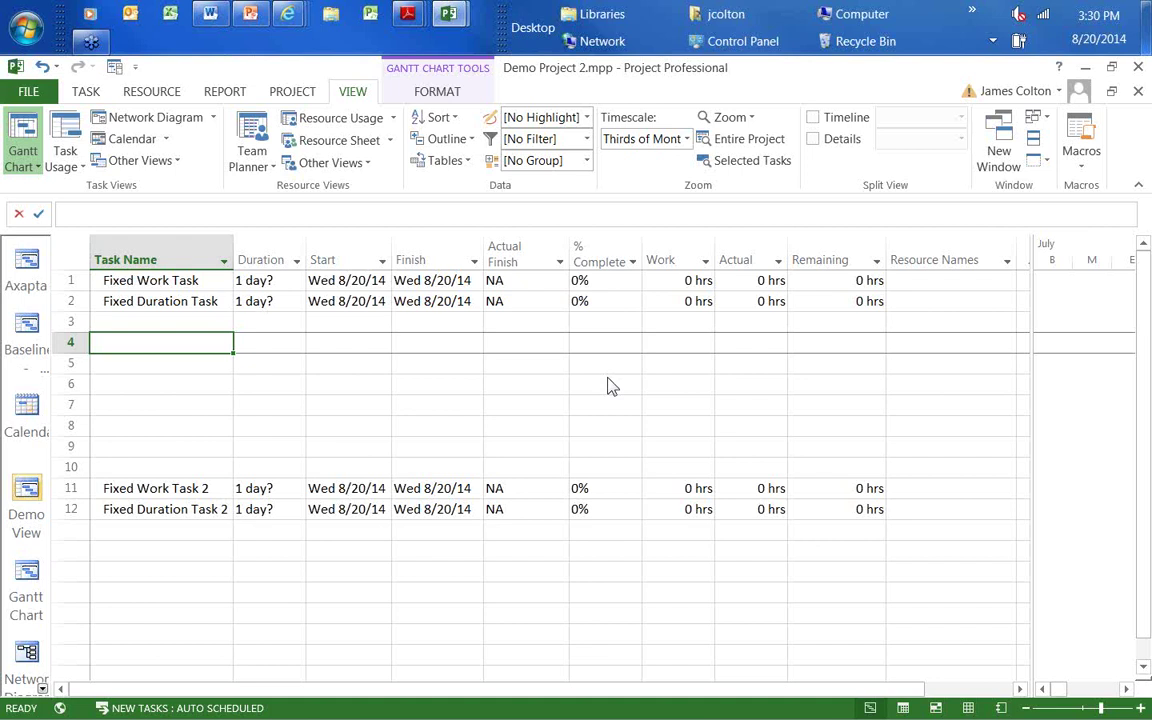
Step: Check the available task types in the Fixed Work Task's advanced settings, leaving the settings as they are
{"action": "left_click", "coordinate": [150, 283]}
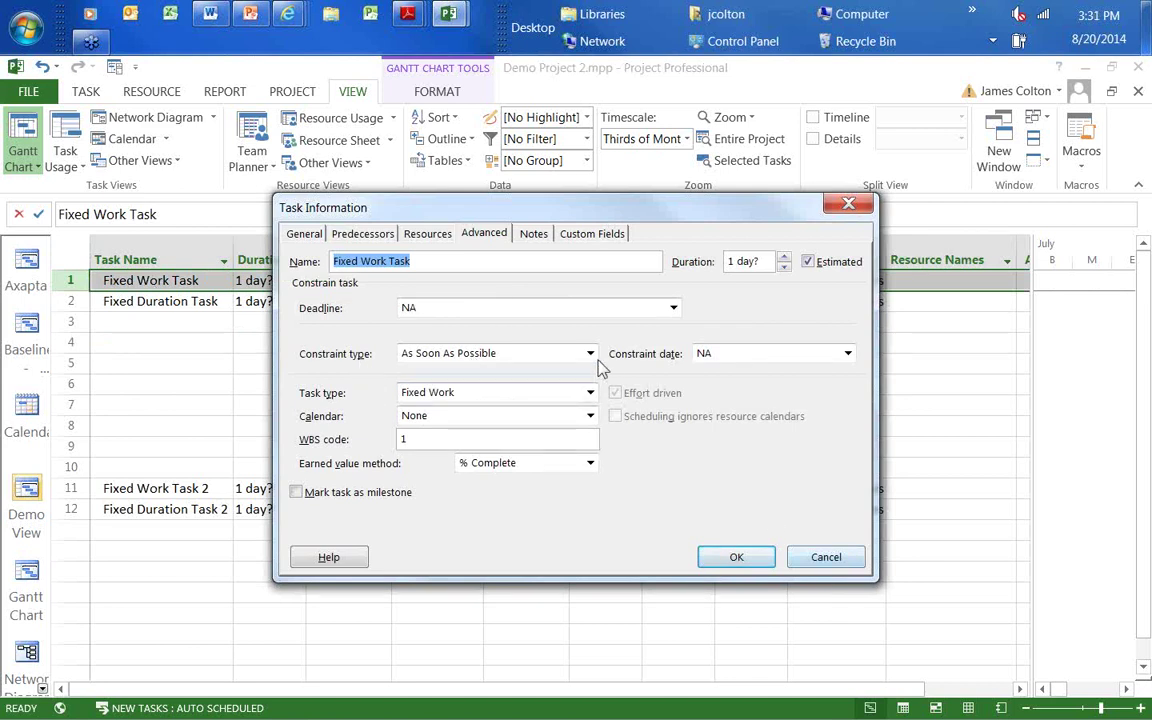
{"action": "left_click", "coordinate": [590, 393]}
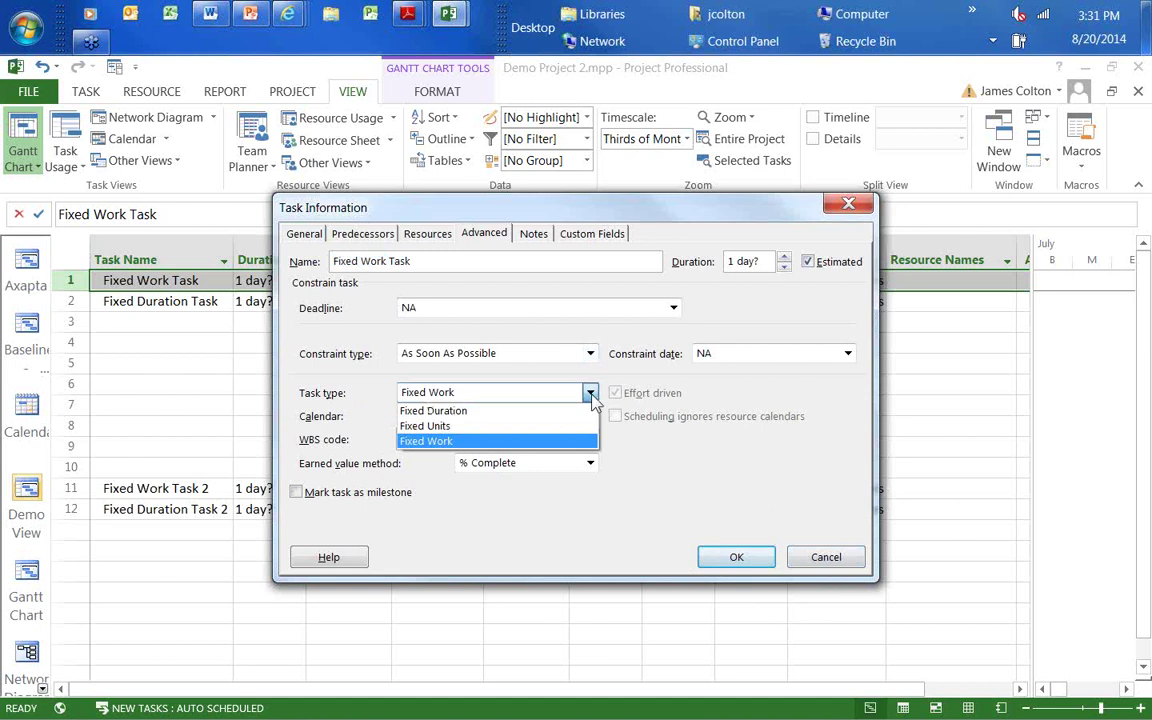
{"action": "left_click", "coordinate": [828, 558]}
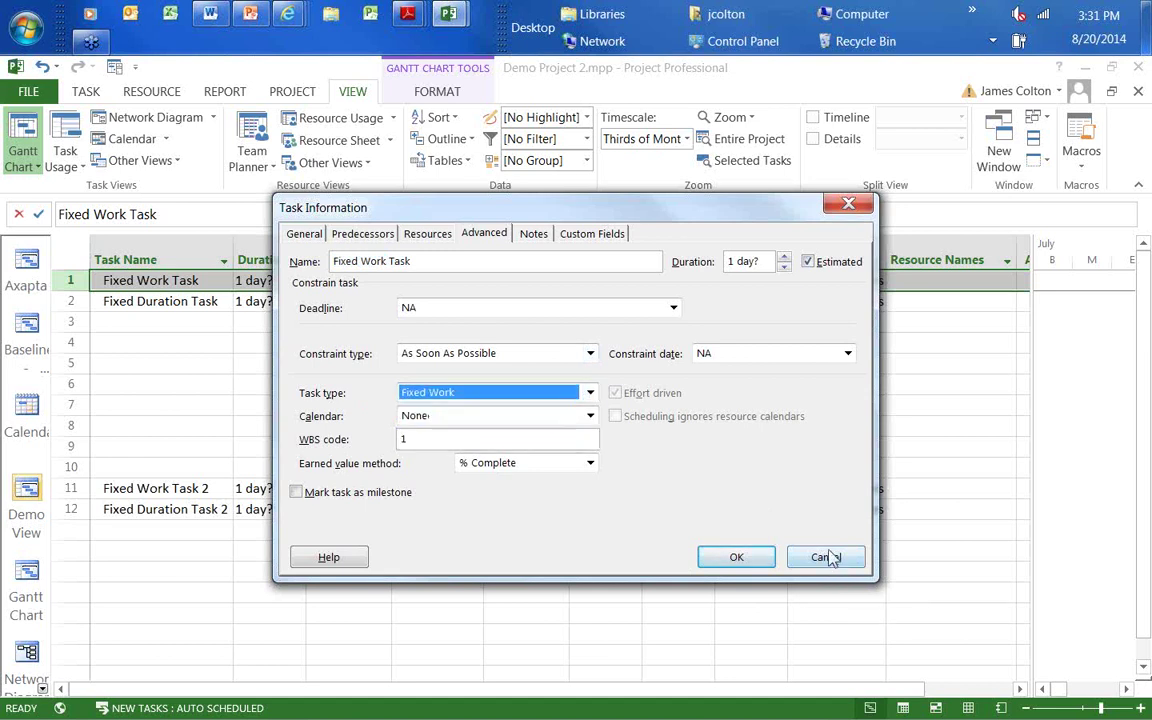
{"action": "left_click", "coordinate": [828, 558]}
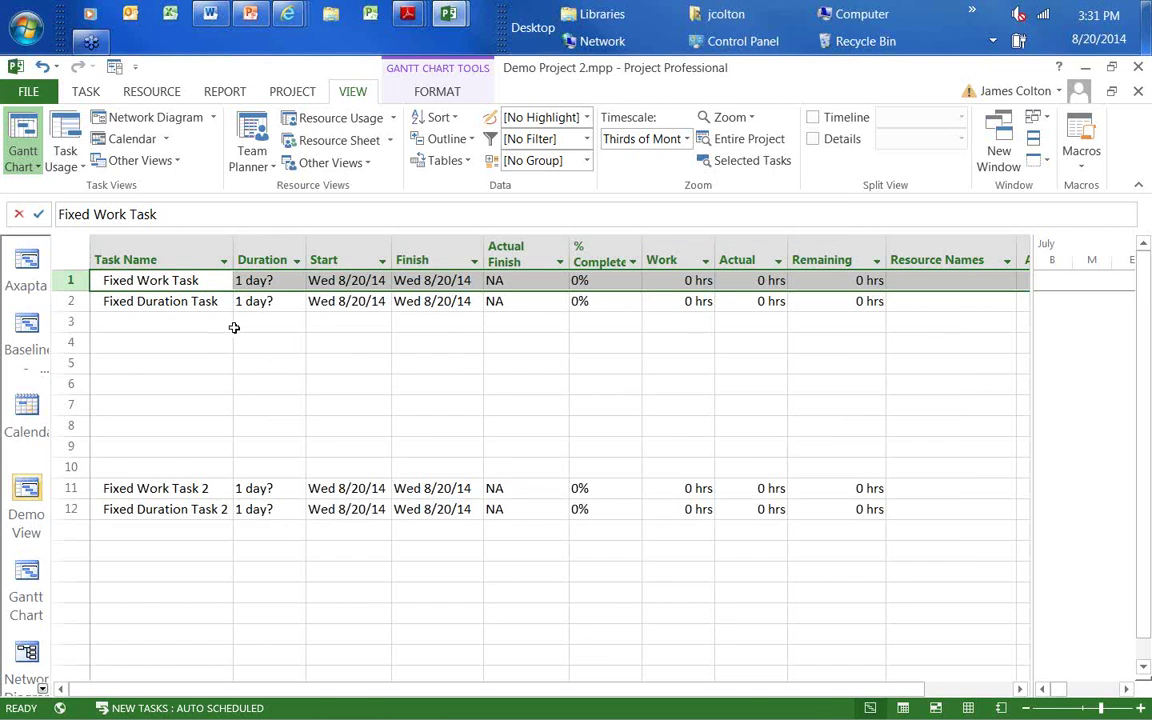
Step: Set the duration of both Fixed Work Task and Fixed Duration Task to 5 days
{"action": "left_click", "coordinate": [291, 281]}
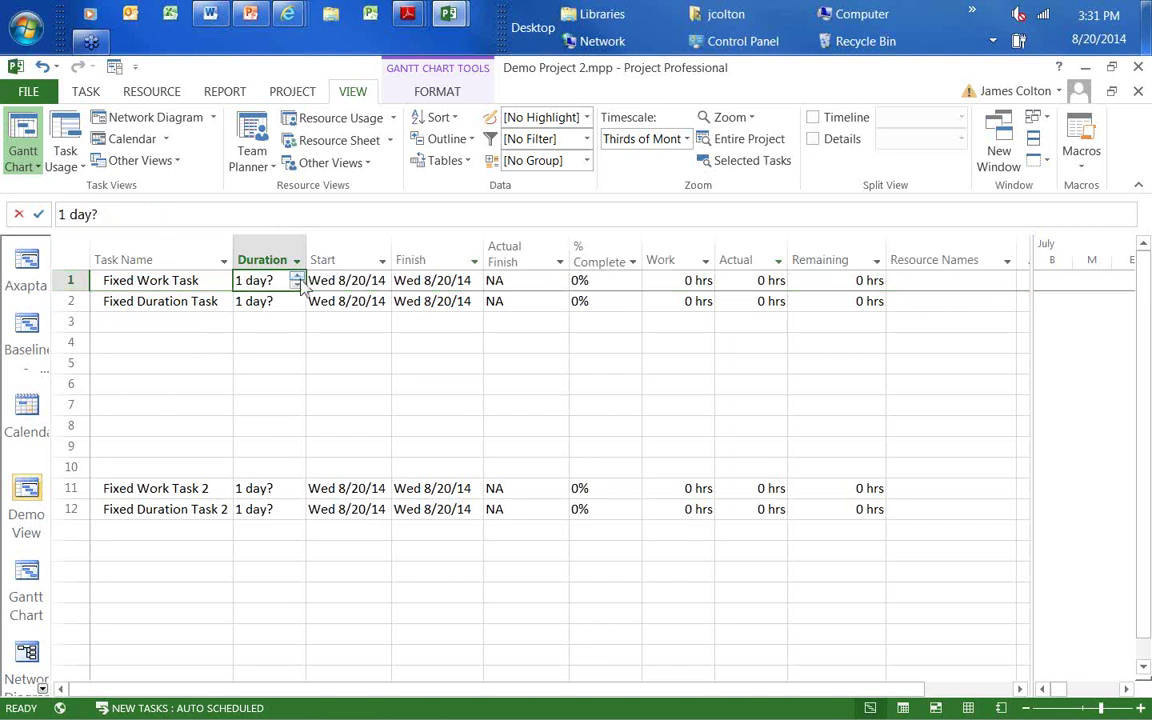
{"action": "left_click", "coordinate": [297, 276]}
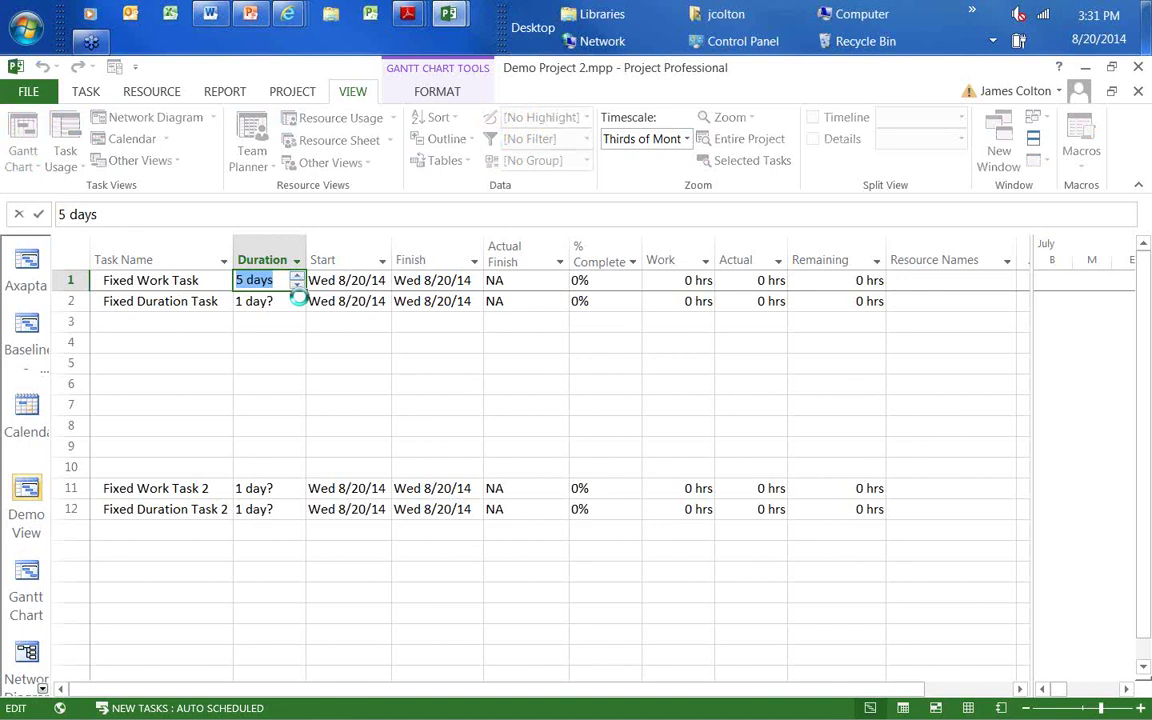
{"action": "left_click", "coordinate": [298, 302]}
{"action": "left_click", "coordinate": [297, 299]}
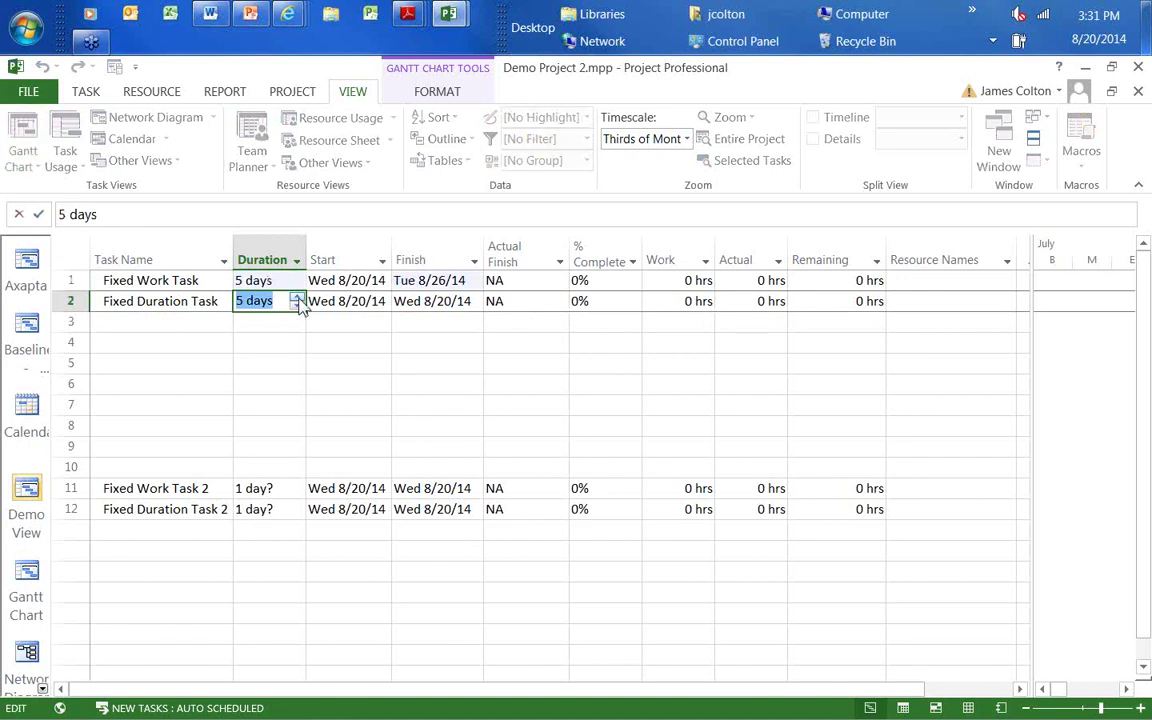
{"action": "left_click", "coordinate": [178, 334]}
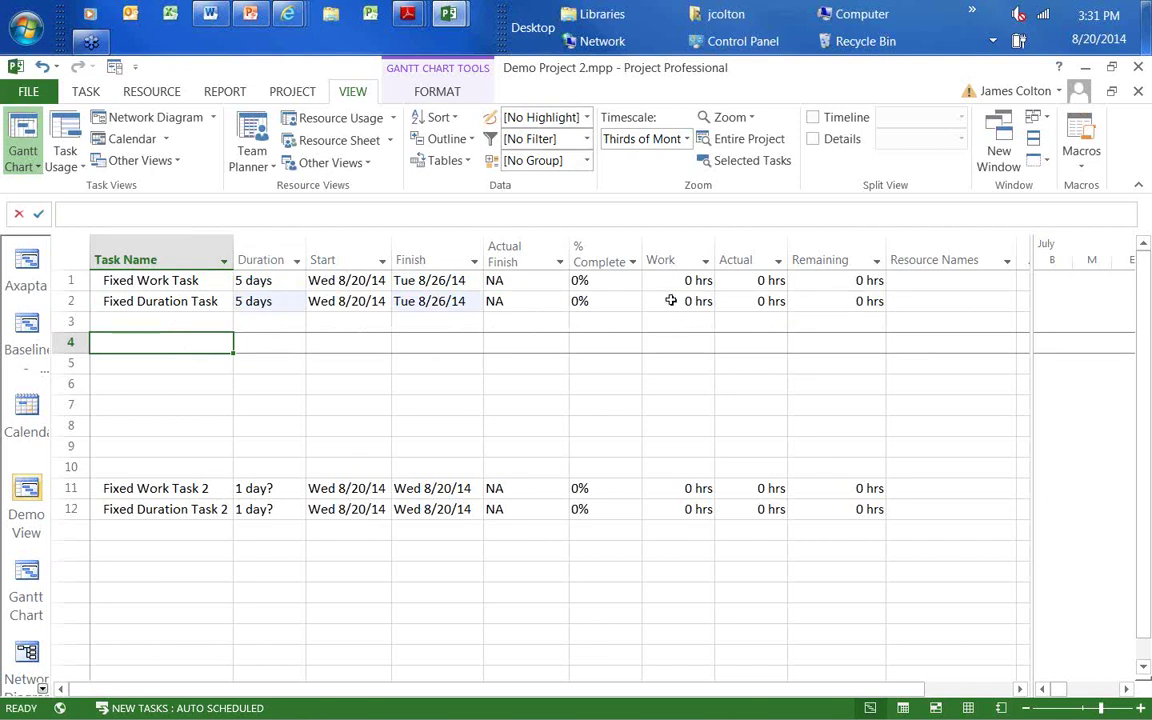
Step: Assign the same person by first name as the resource on Fixed Work Task and Fixed Duration Task
{"action": "left_click", "coordinate": [951, 281]}
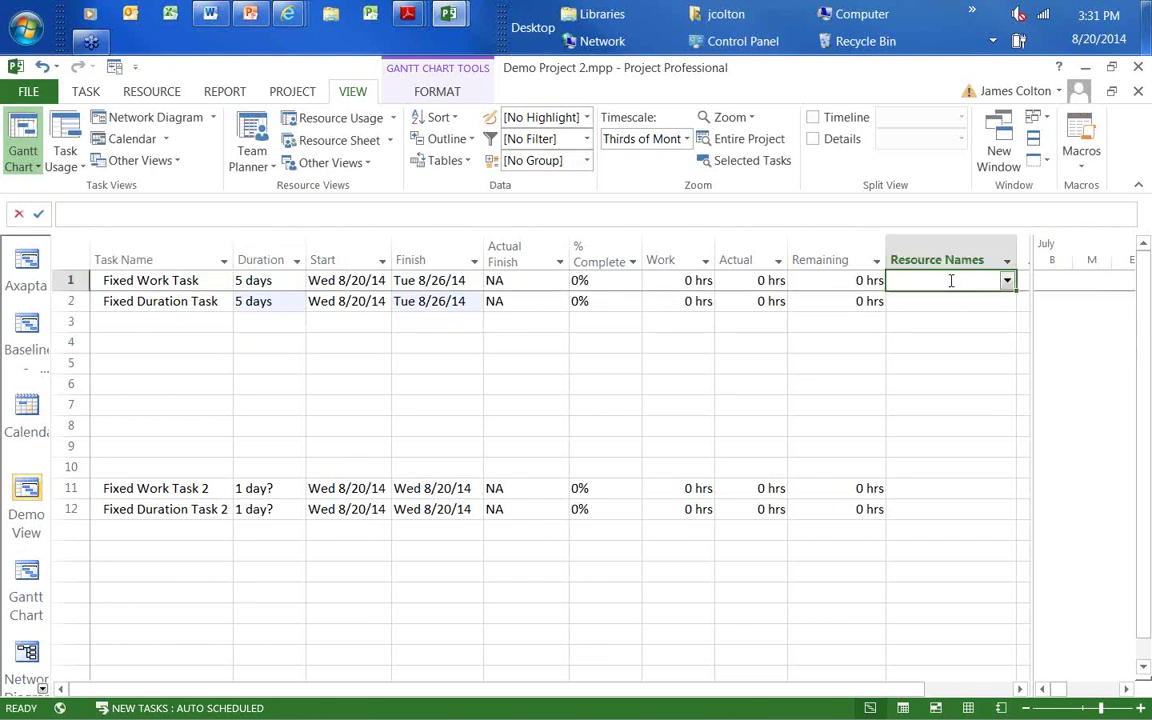
{"action": "type", "text": "Jim"}
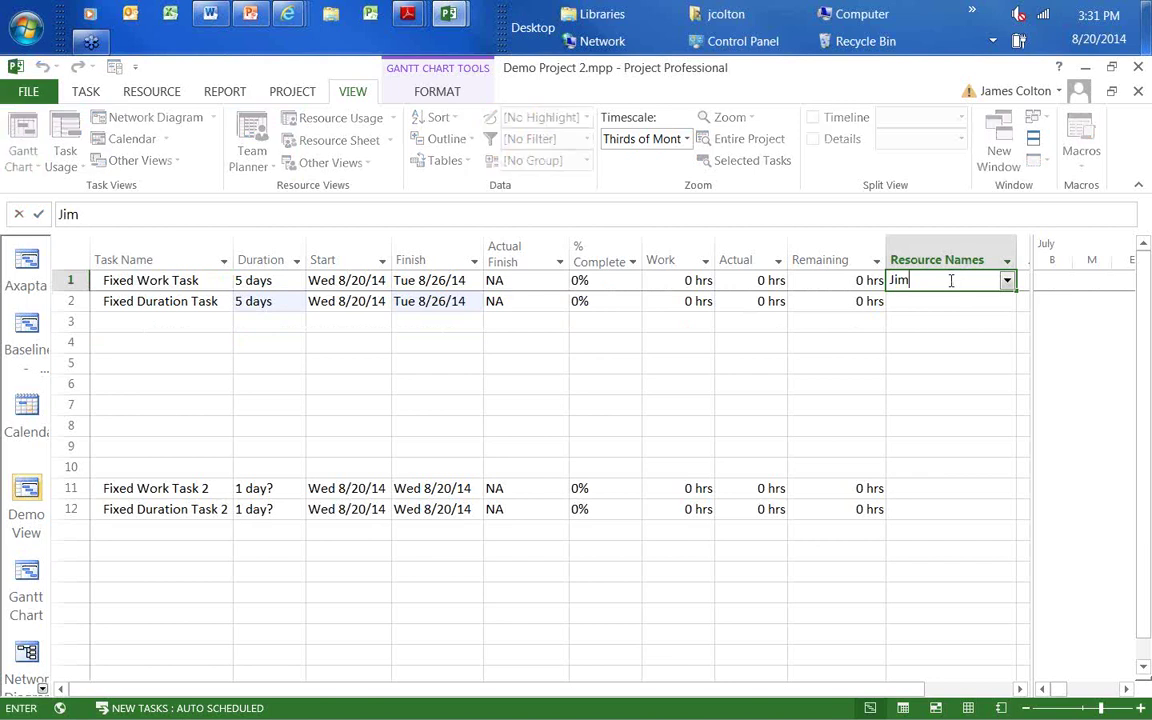
{"action": "key", "text": "Return"}
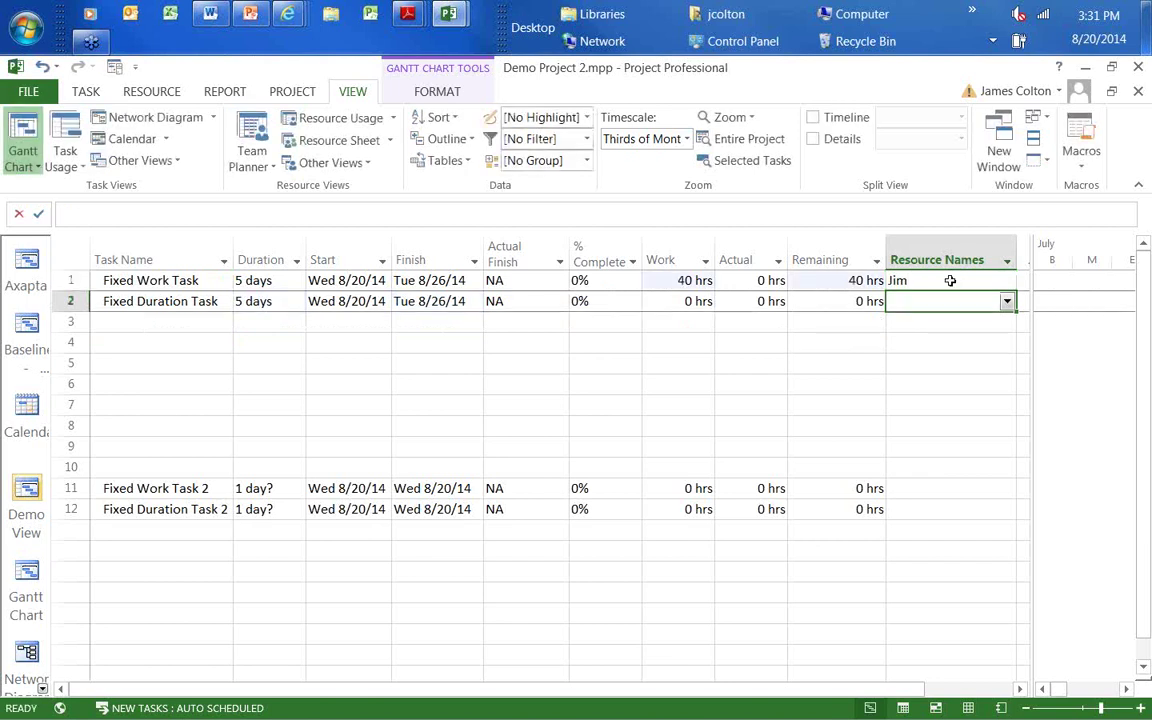
{"action": "type", "text": "Jim"}
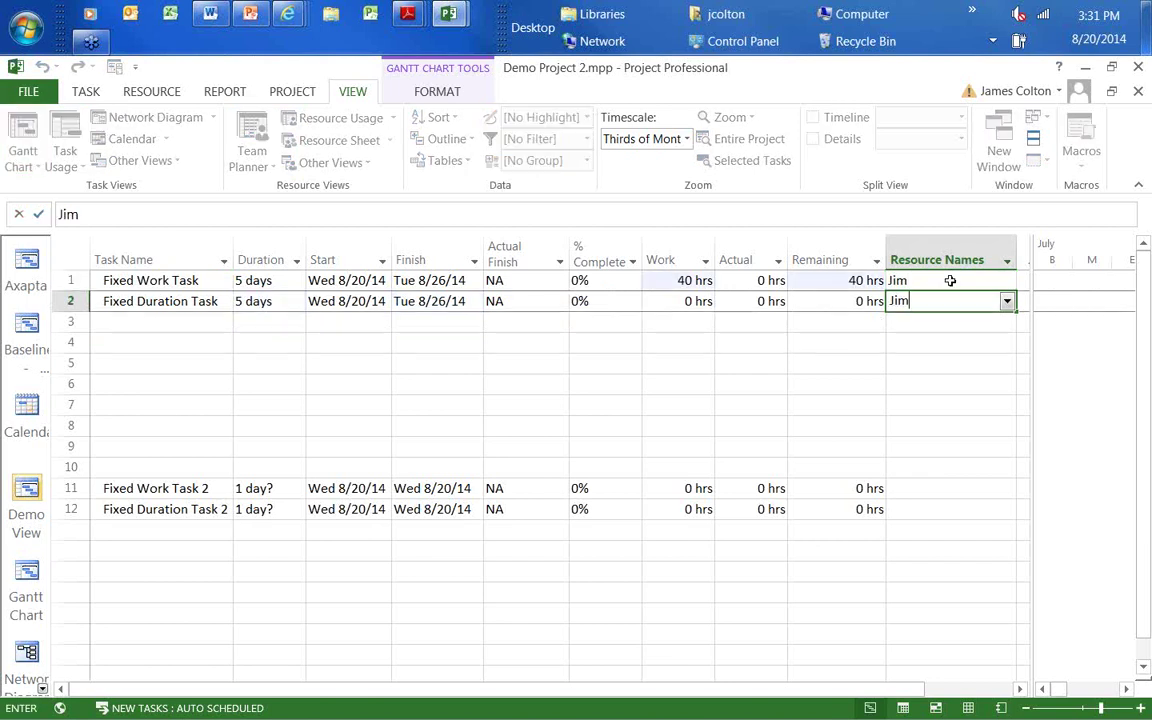
{"action": "key", "text": "Return"}
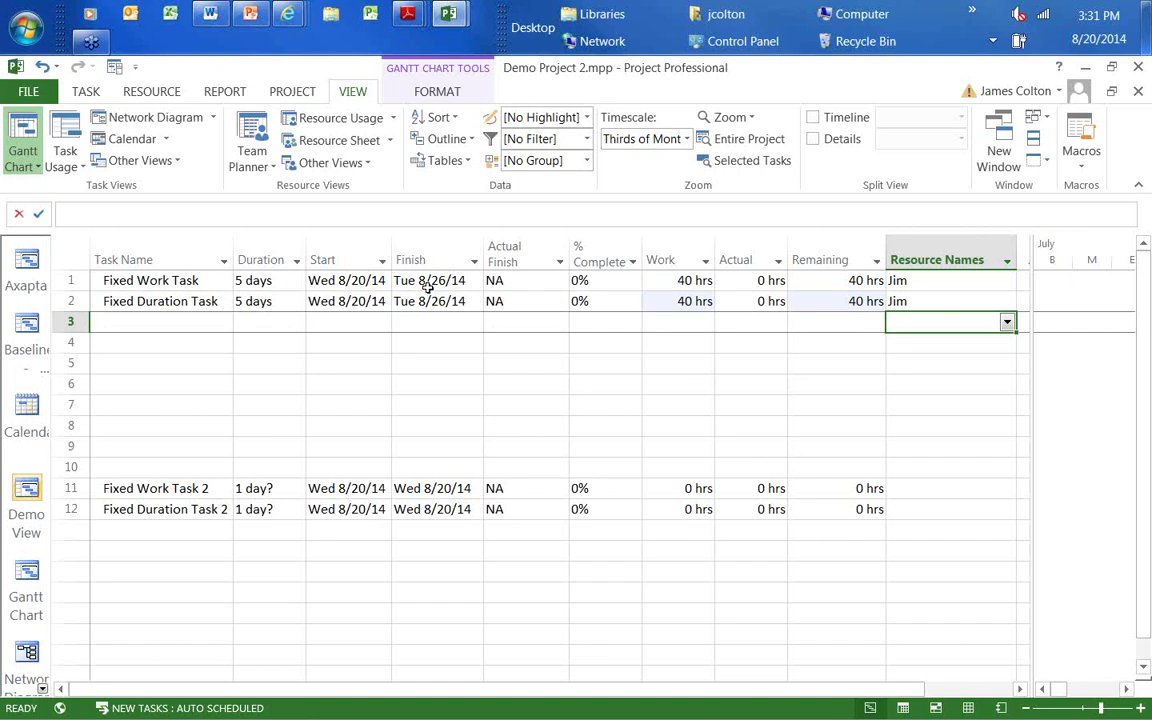
Step: Enter 8 hours of actual work for both Fixed Work Task and Fixed Duration Task
{"action": "left_click", "coordinate": [756, 281]}
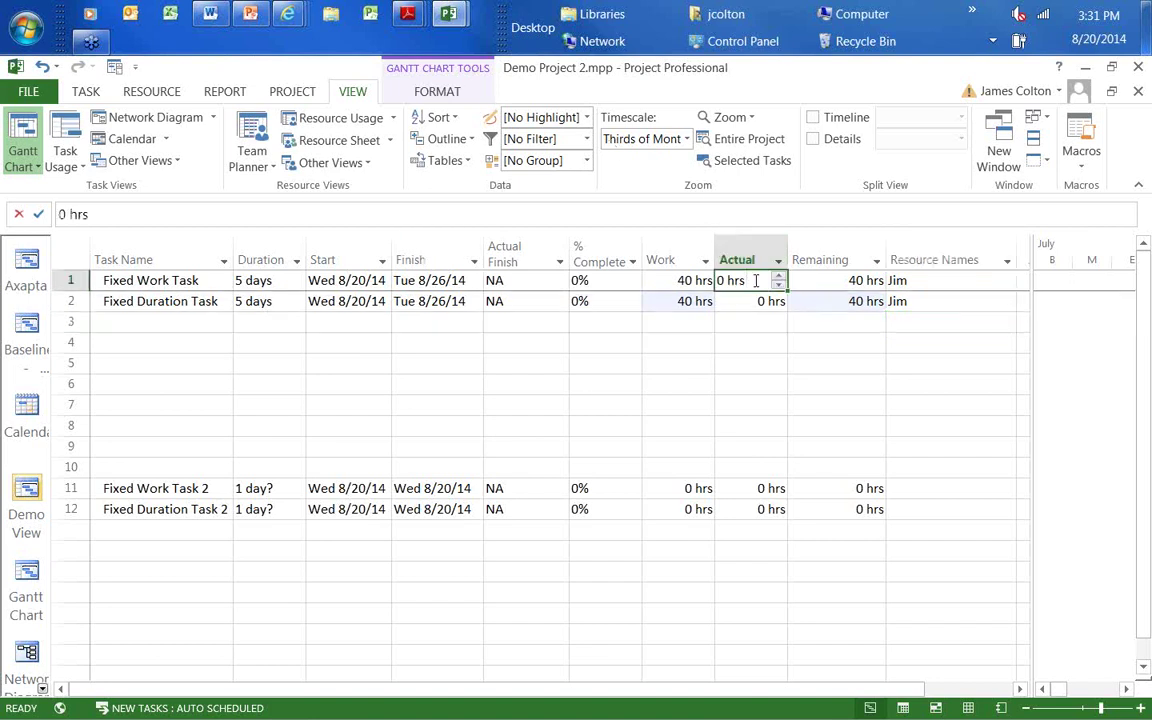
{"action": "type", "text": "8"}
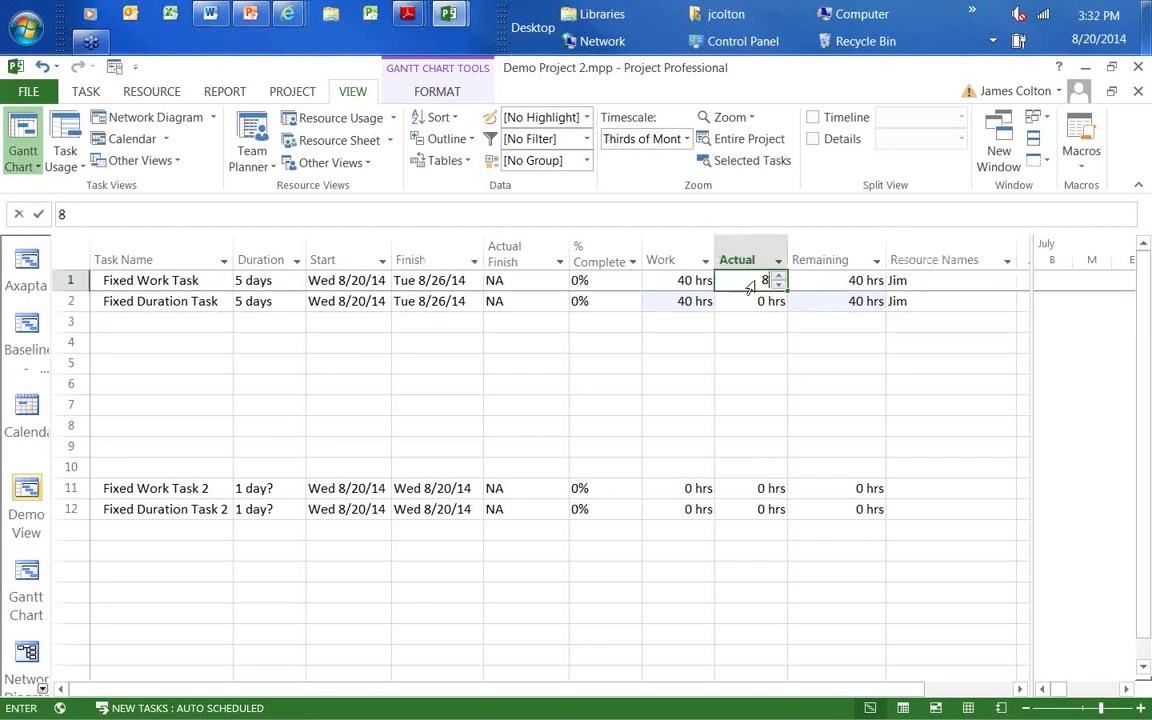
{"action": "key", "text": "Return"}
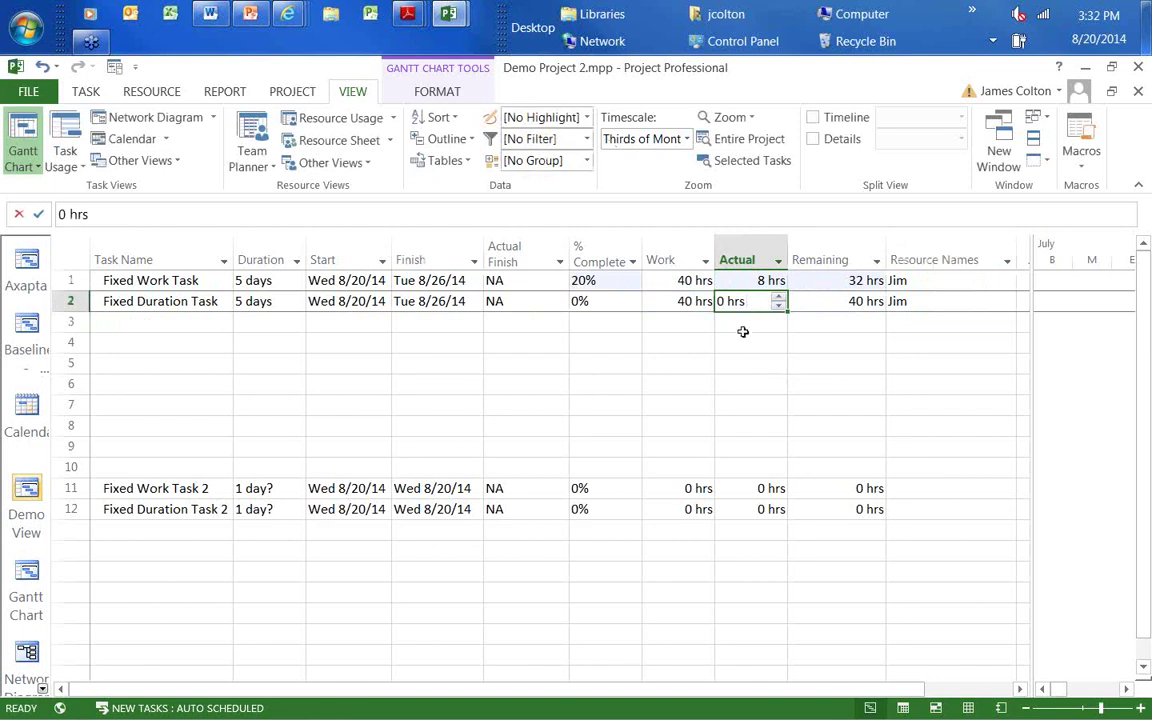
{"action": "type", "text": "8"}
{"action": "key", "text": "Return"}
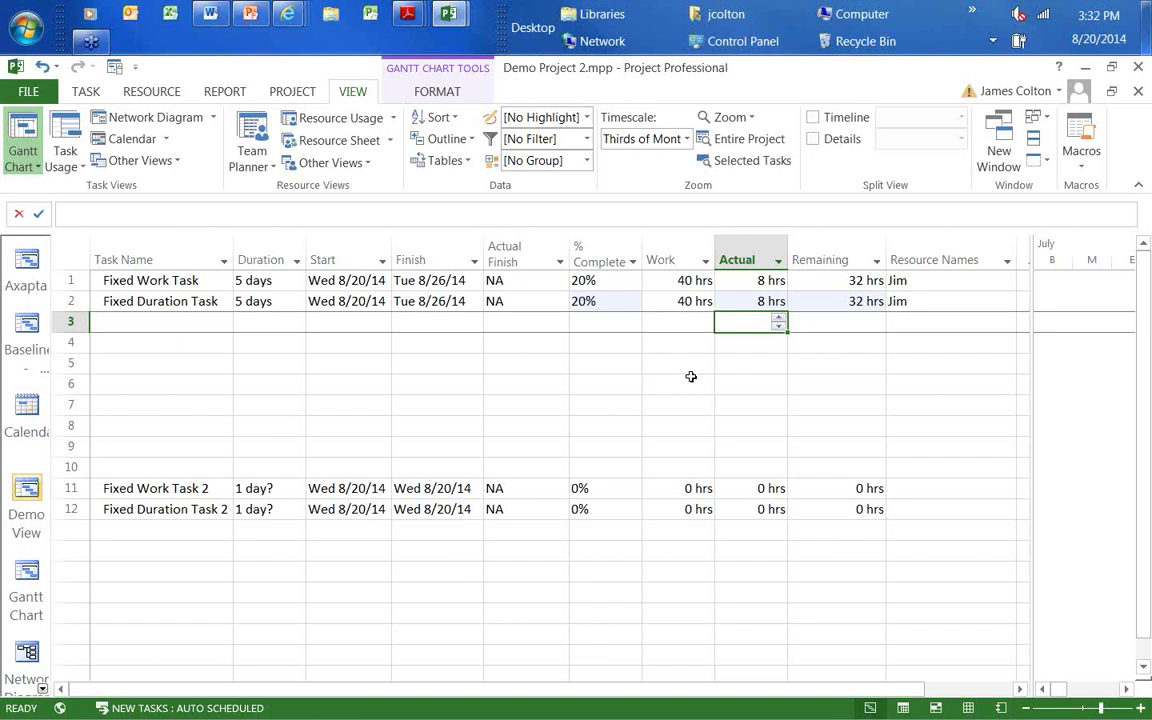
Step: Raise the actual work of Fixed Work Task to 16 hours
{"action": "left_click", "coordinate": [770, 279]}
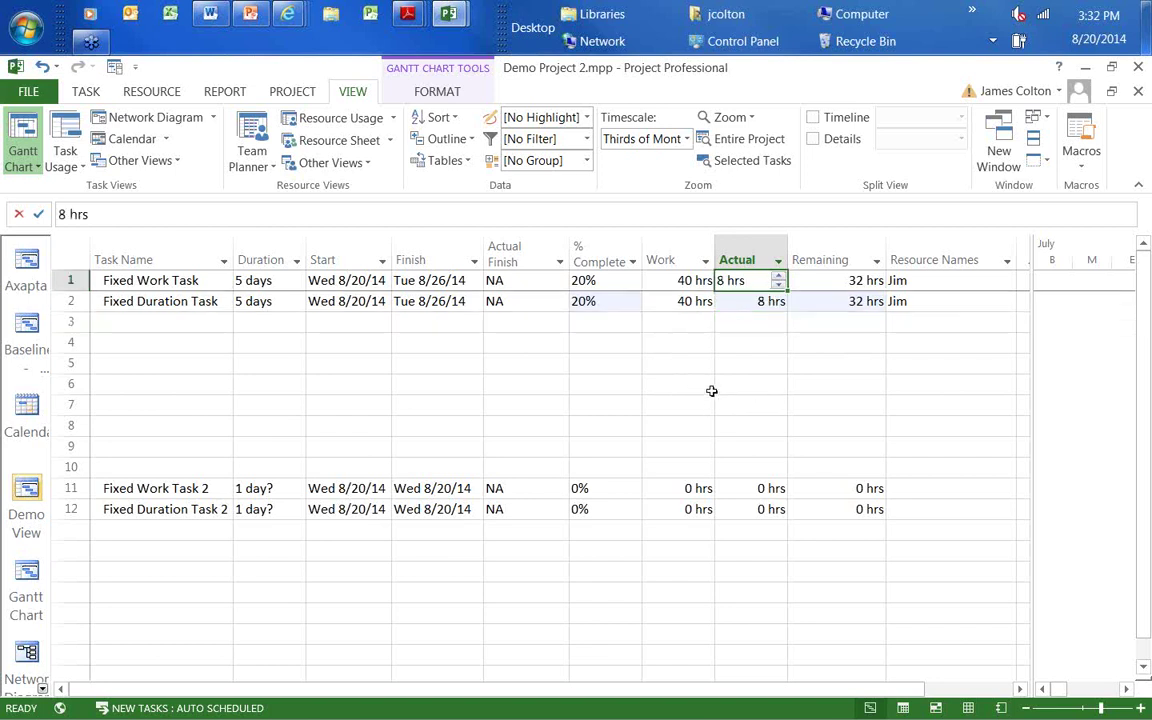
{"action": "left_click", "coordinate": [778, 277]}
{"action": "left_click", "coordinate": [778, 277]}
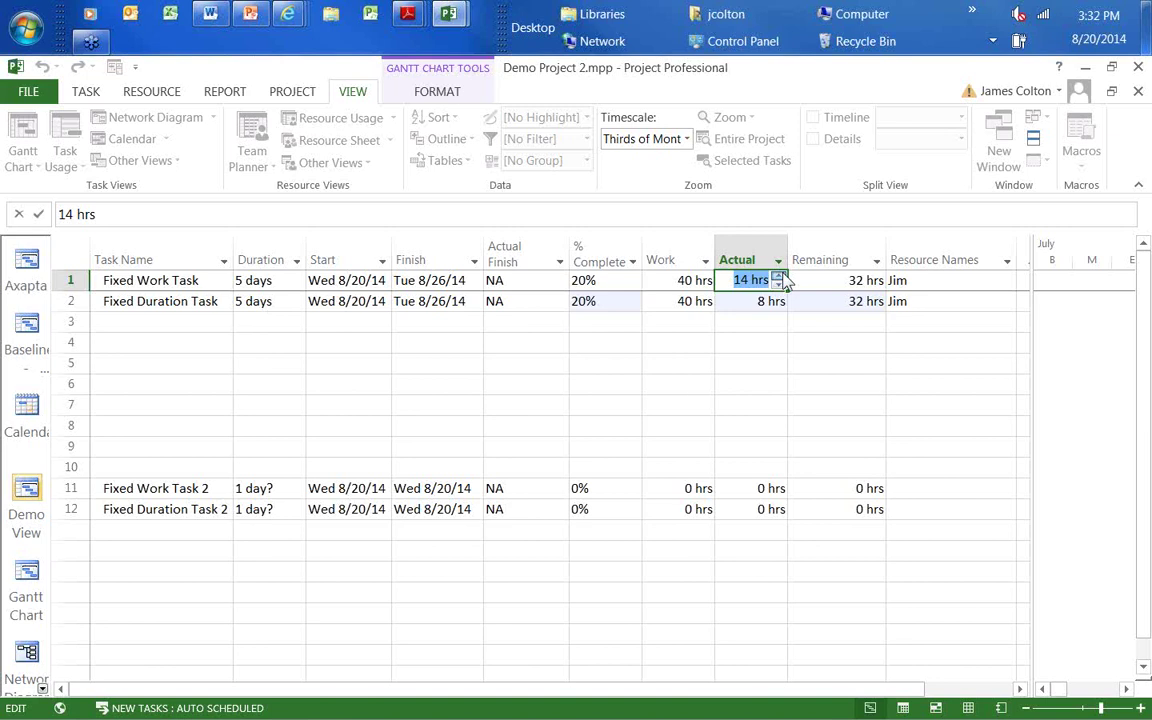
{"action": "left_click", "coordinate": [778, 277]}
{"action": "left_click", "coordinate": [780, 360]}
Step: Raise the actual work of Fixed Duration Task to 16 hours
{"action": "left_click", "coordinate": [772, 302]}
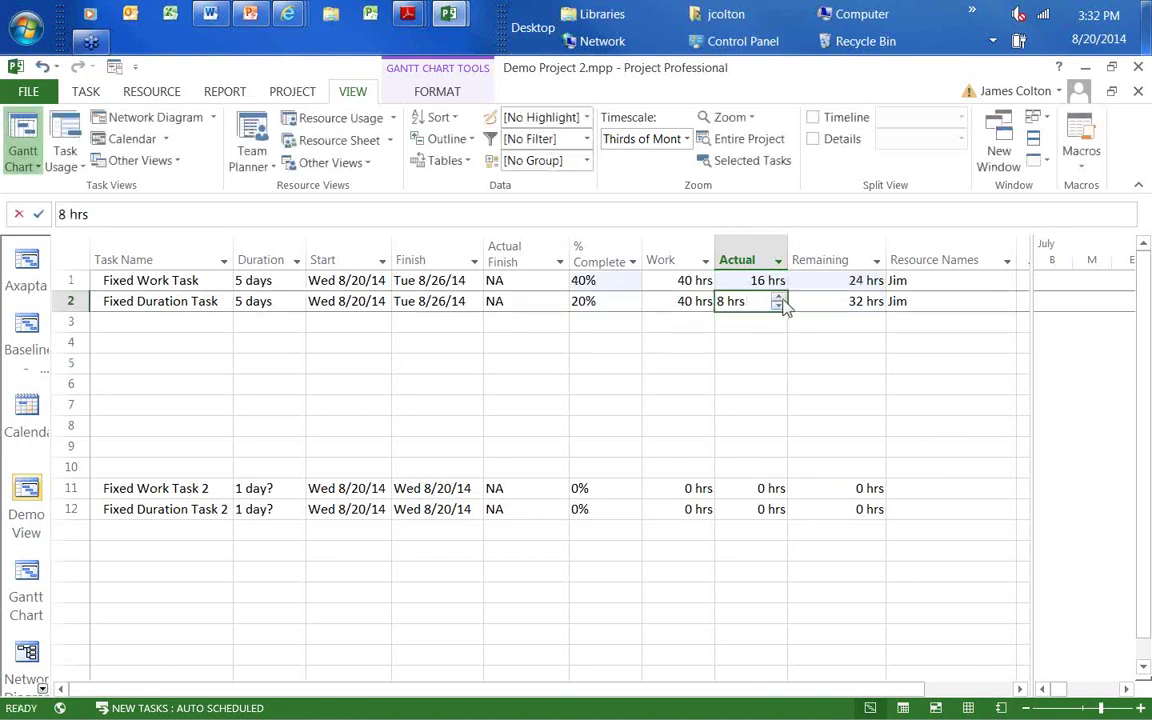
{"action": "left_click", "coordinate": [778, 297]}
{"action": "left_click", "coordinate": [778, 297]}
{"action": "left_click", "coordinate": [778, 298]}
{"action": "left_click", "coordinate": [778, 298]}
{"action": "left_click", "coordinate": [778, 298]}
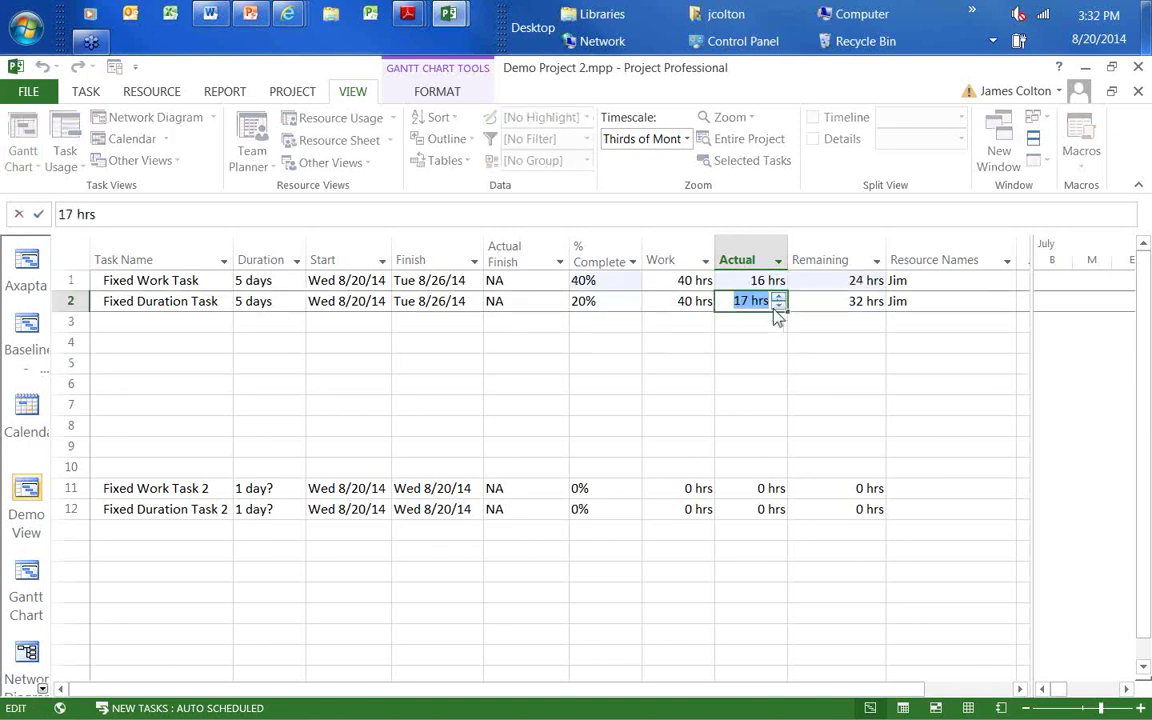
{"action": "left_click", "coordinate": [778, 305]}
{"action": "left_click", "coordinate": [773, 366]}
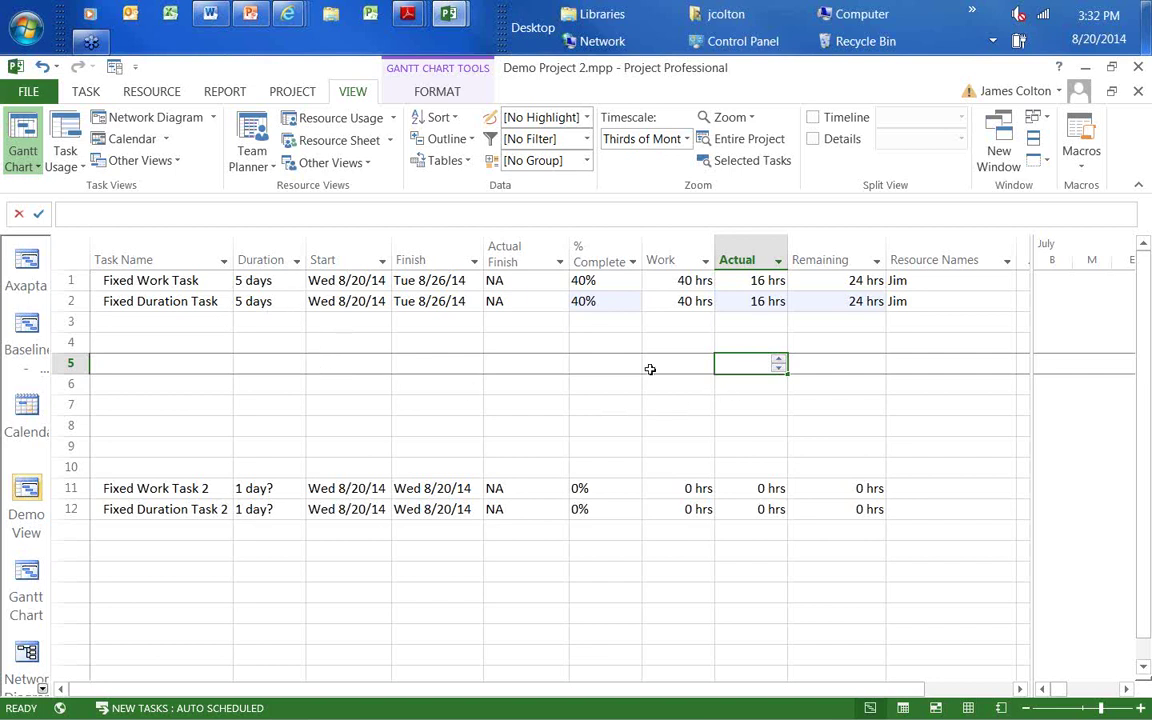
Step: Set the percent complete of both Fixed Work Task and Fixed Duration Task to 50%
{"action": "left_click", "coordinate": [612, 281]}
{"action": "left_click", "coordinate": [633, 277]}
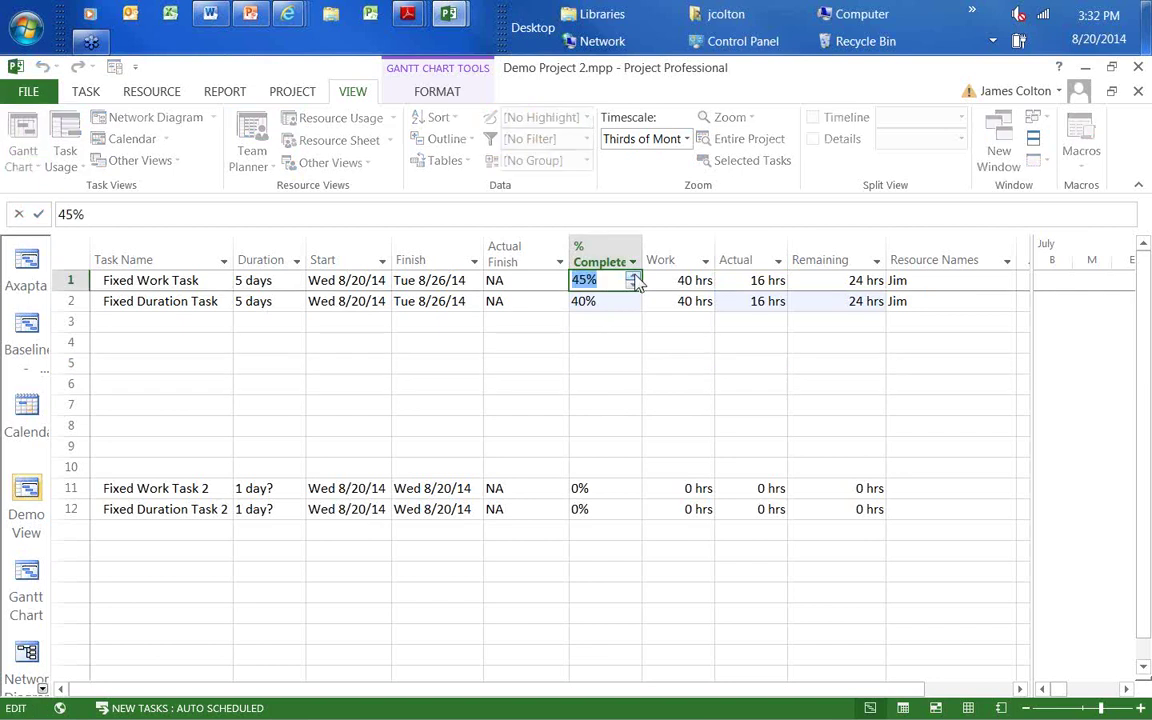
{"action": "left_click", "coordinate": [633, 277]}
{"action": "left_click", "coordinate": [635, 398]}
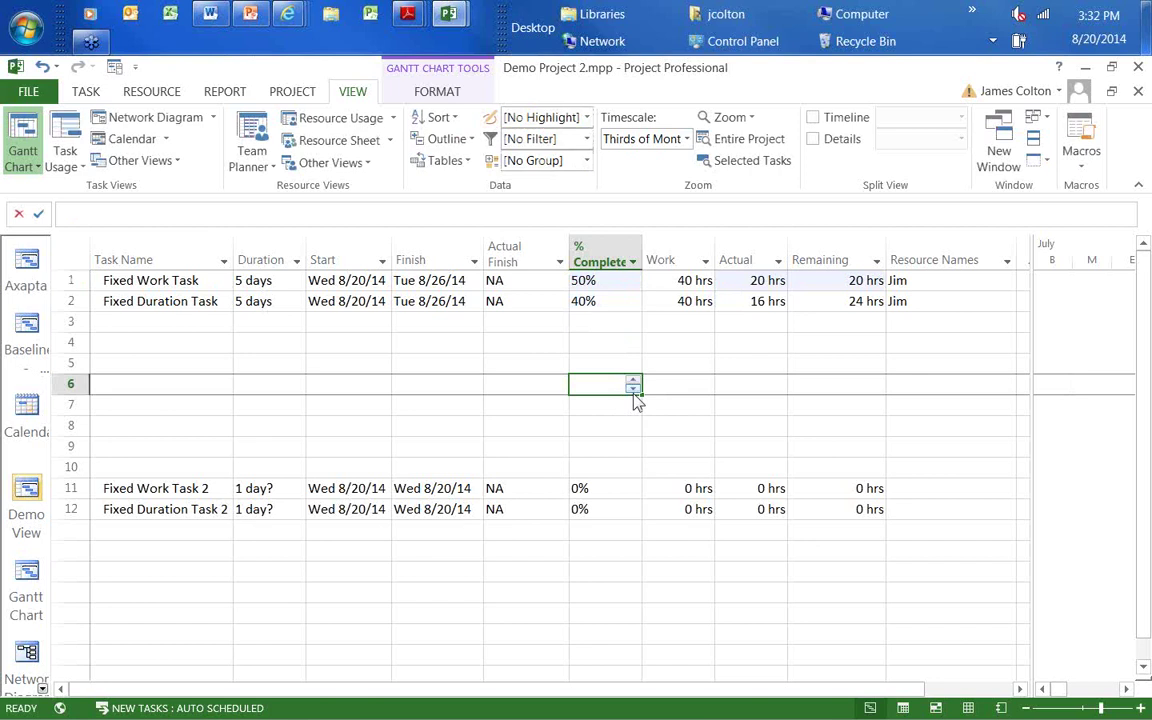
{"action": "left_click", "coordinate": [591, 301]}
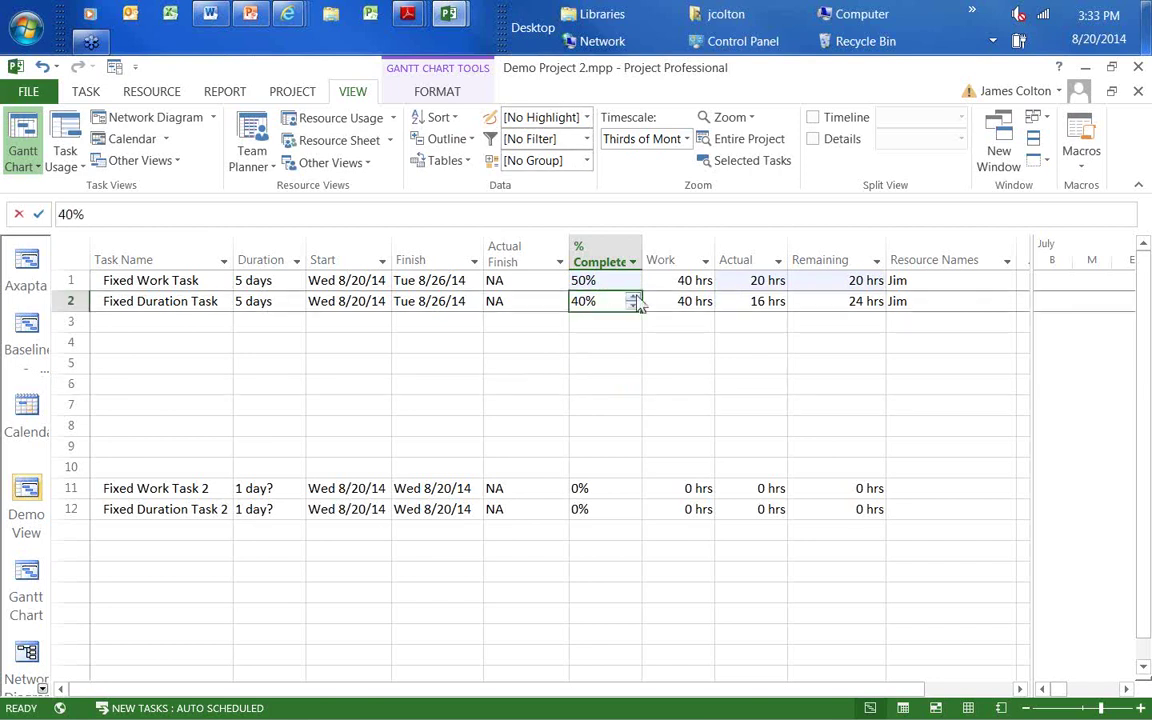
{"action": "left_click", "coordinate": [632, 297]}
{"action": "left_click", "coordinate": [634, 297]}
{"action": "left_click", "coordinate": [633, 390]}
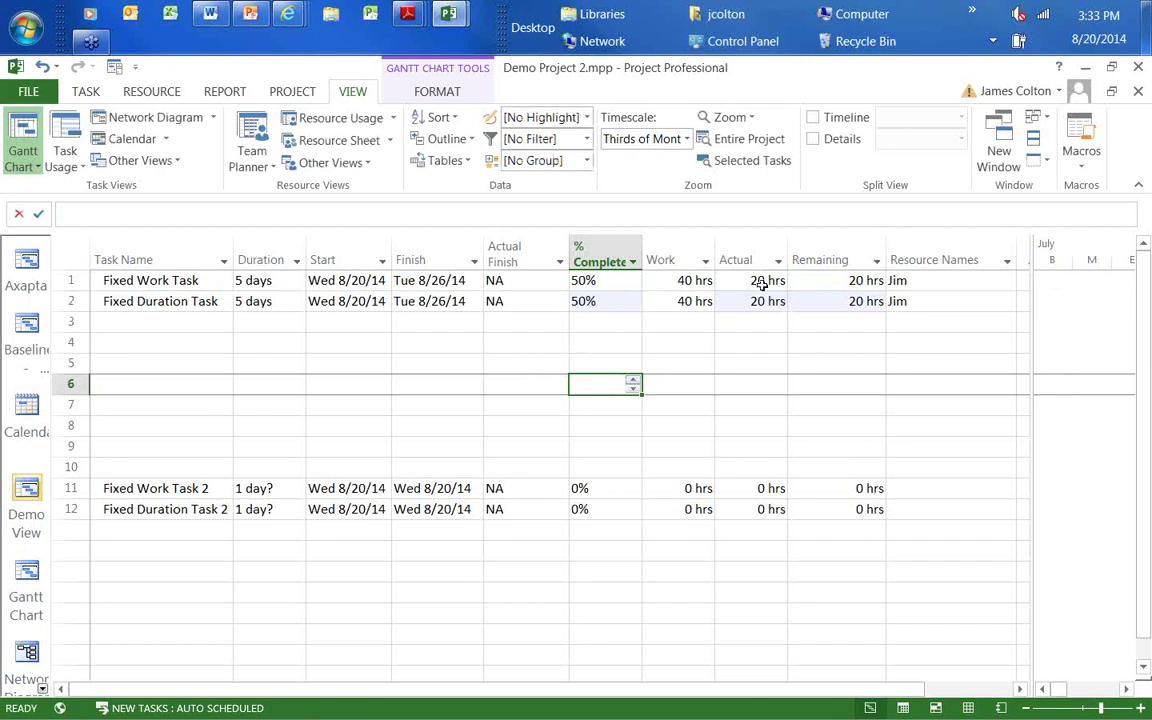
Step: Set the remaining work of Fixed Work Task and Fixed Duration Task to 10 hours each, and dismiss the Windows color scheme dialog
{"action": "left_click", "coordinate": [856, 280]}
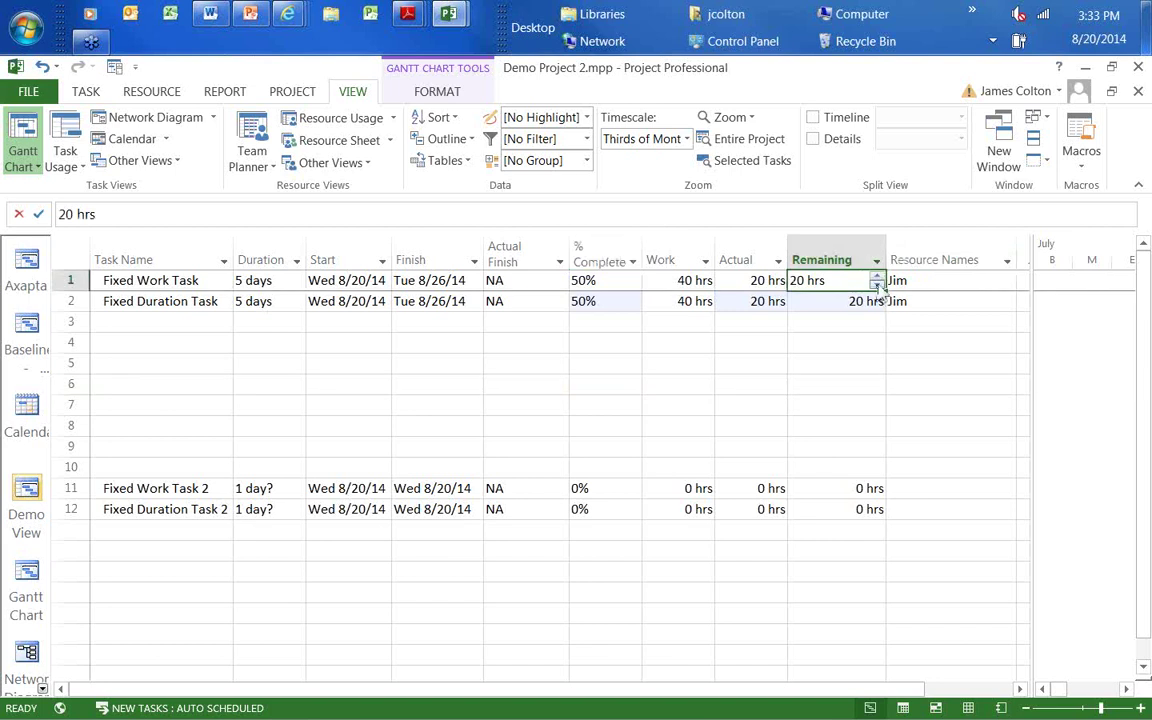
{"action": "left_click_drag", "start_coordinate": [877, 285], "coordinate": [877, 285]}
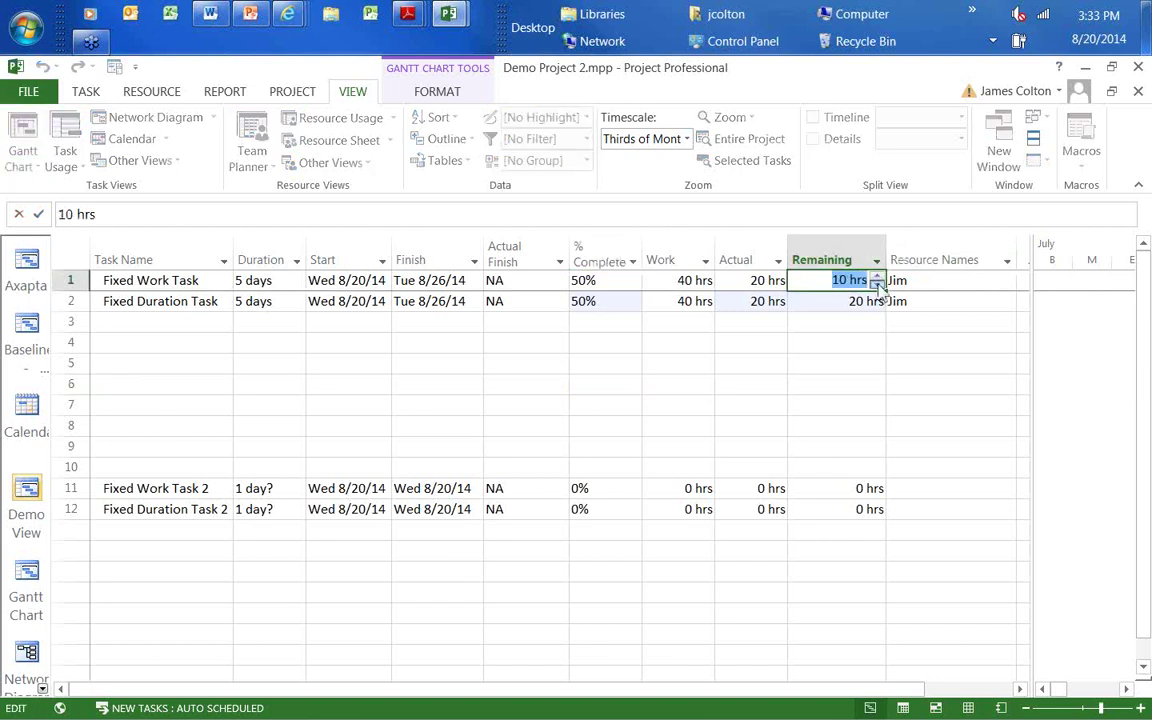
{"action": "left_click", "coordinate": [859, 386]}
{"action": "left_click", "coordinate": [866, 303]}
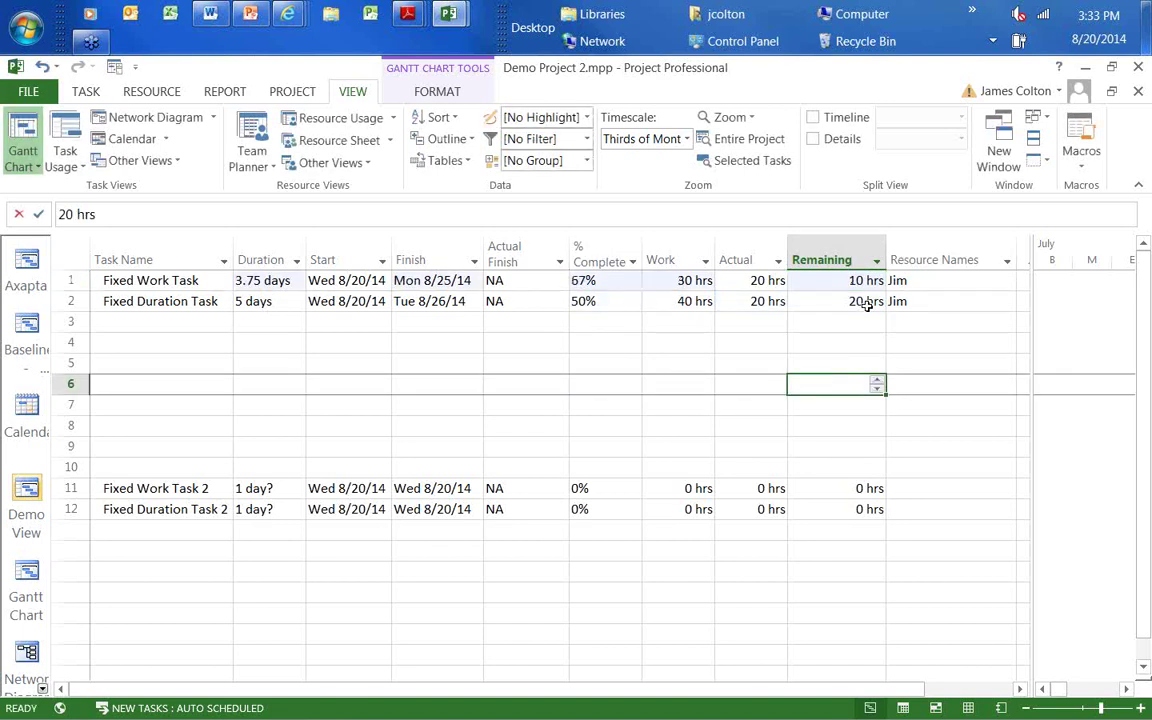
{"action": "left_click", "coordinate": [877, 306]}
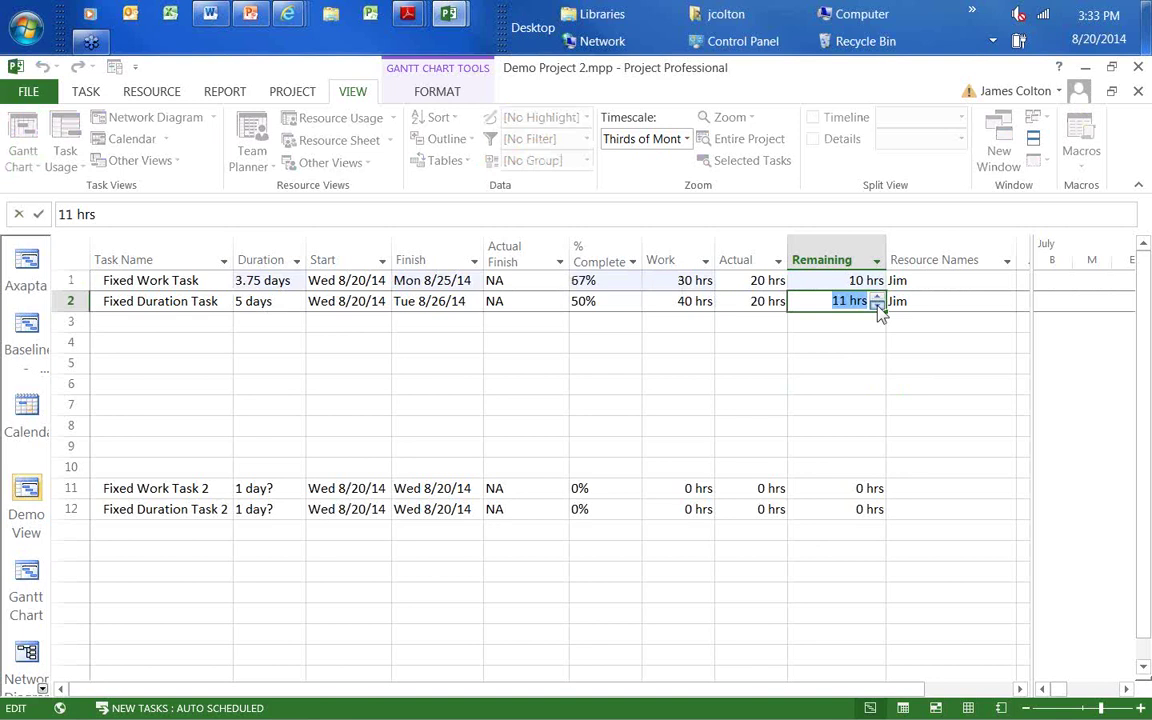
{"action": "left_click", "coordinate": [855, 372]}
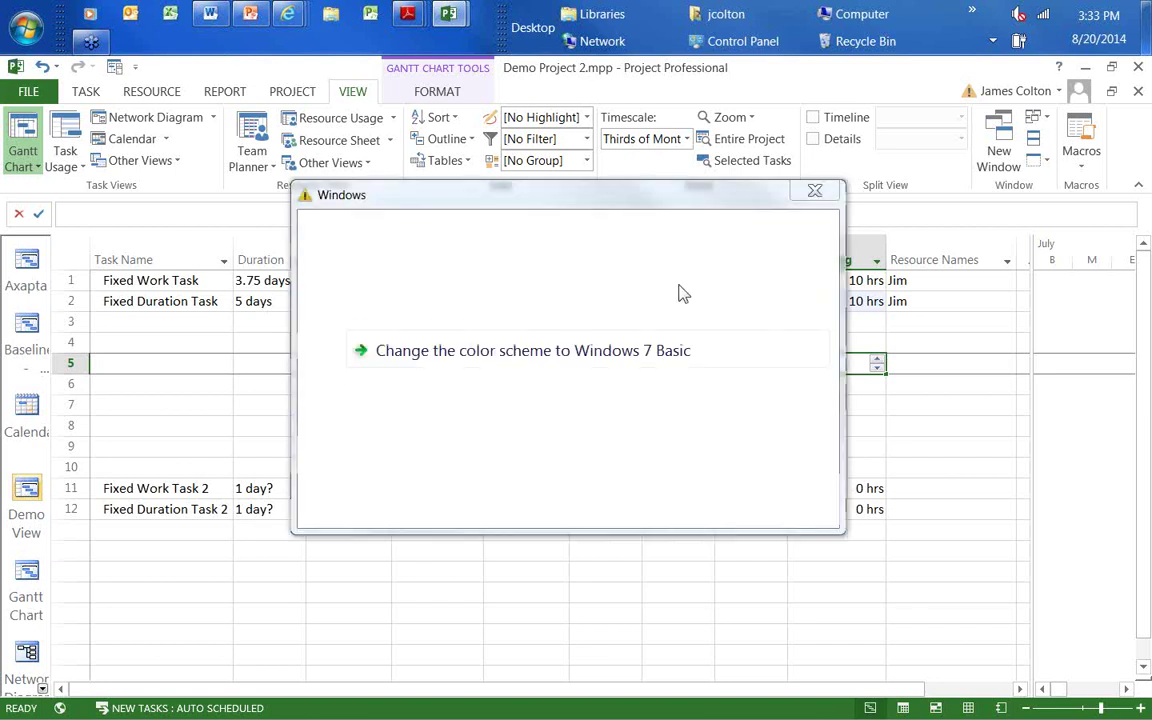
{"action": "left_click", "coordinate": [560, 405]}
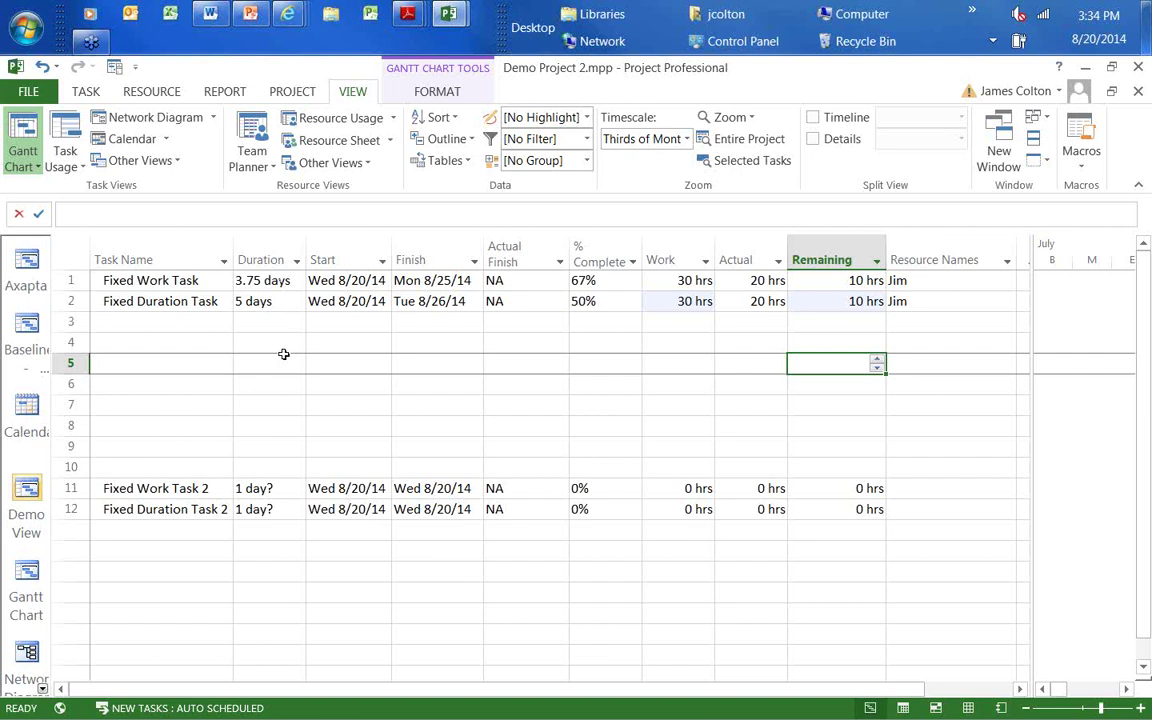
Step: Set the percent complete of Fixed Duration Task to 100%
{"action": "left_click", "coordinate": [605, 300]}
{"action": "left_click", "coordinate": [633, 297]}
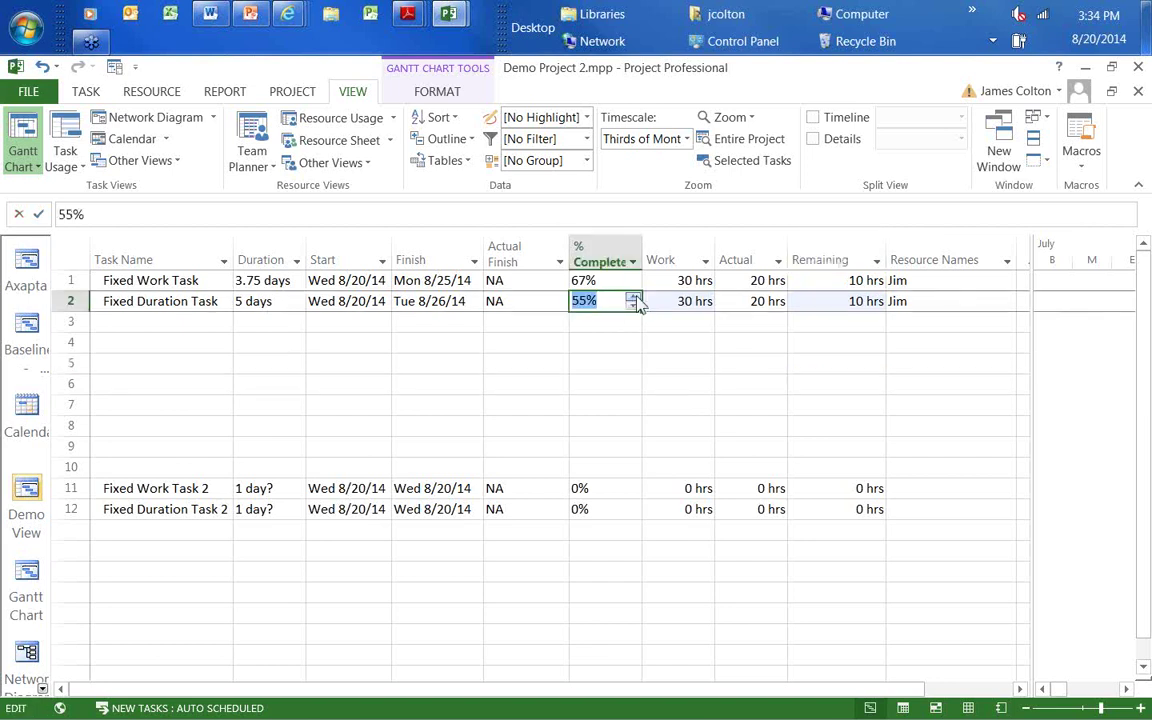
{"action": "left_click", "coordinate": [633, 297]}
{"action": "left_click", "coordinate": [633, 297]}
{"action": "left_click", "coordinate": [634, 297]}
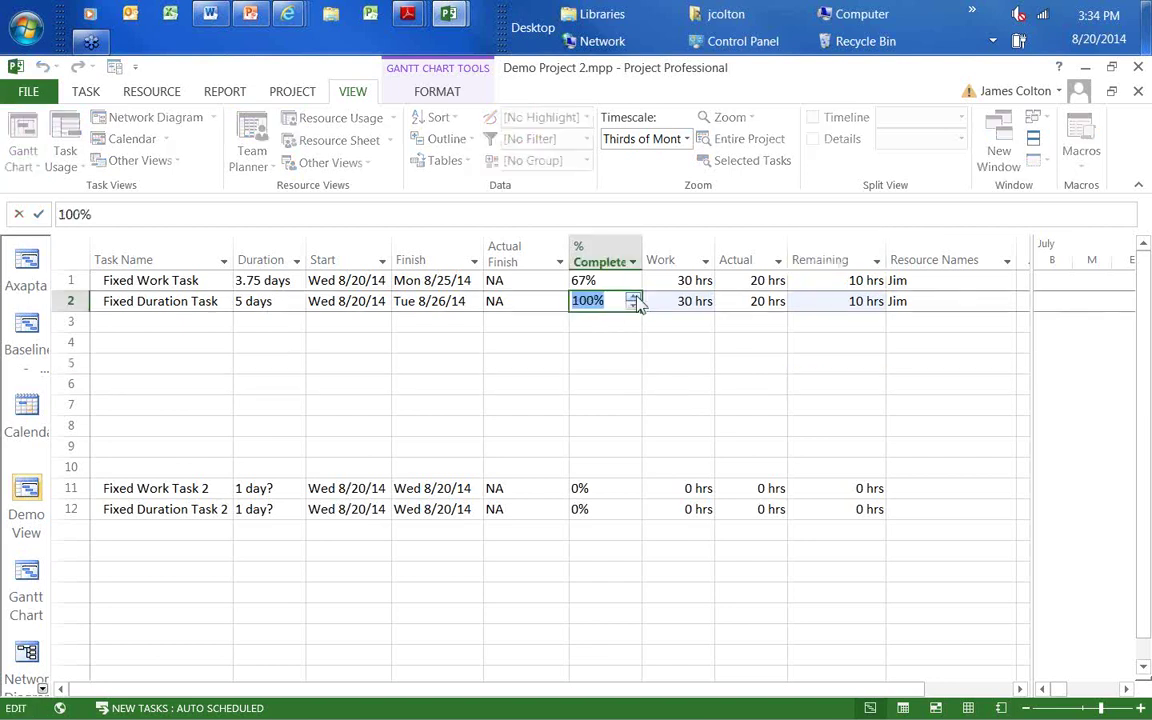
{"action": "left_click", "coordinate": [630, 361]}
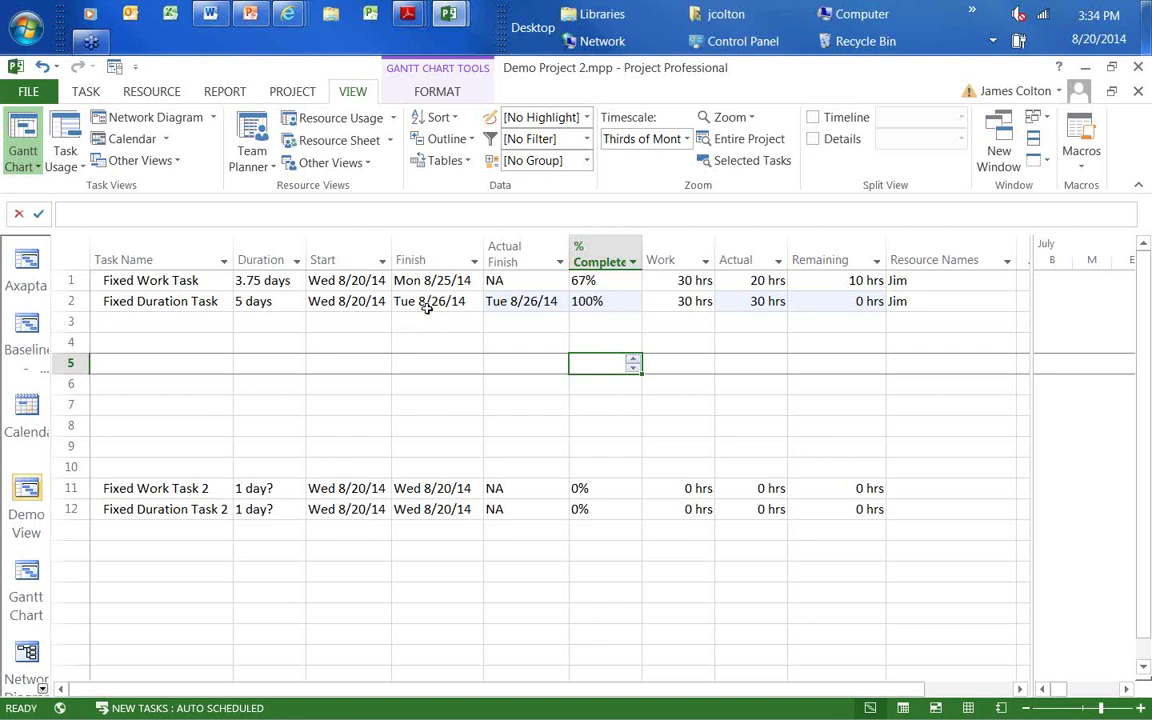
Step: Set the percent complete of Fixed Work Task to 100%
{"action": "left_click", "coordinate": [600, 281]}
{"action": "left_click", "coordinate": [633, 277]}
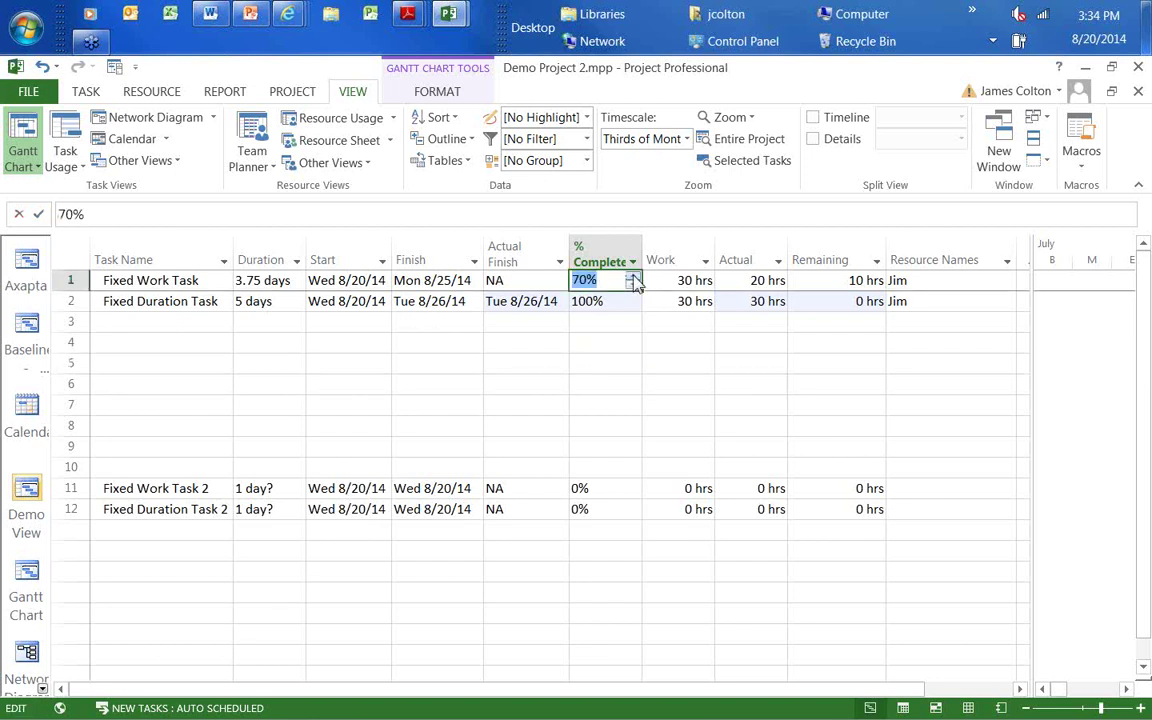
{"action": "left_click", "coordinate": [633, 277]}
{"action": "left_click", "coordinate": [633, 277]}
{"action": "left_click", "coordinate": [633, 277]}
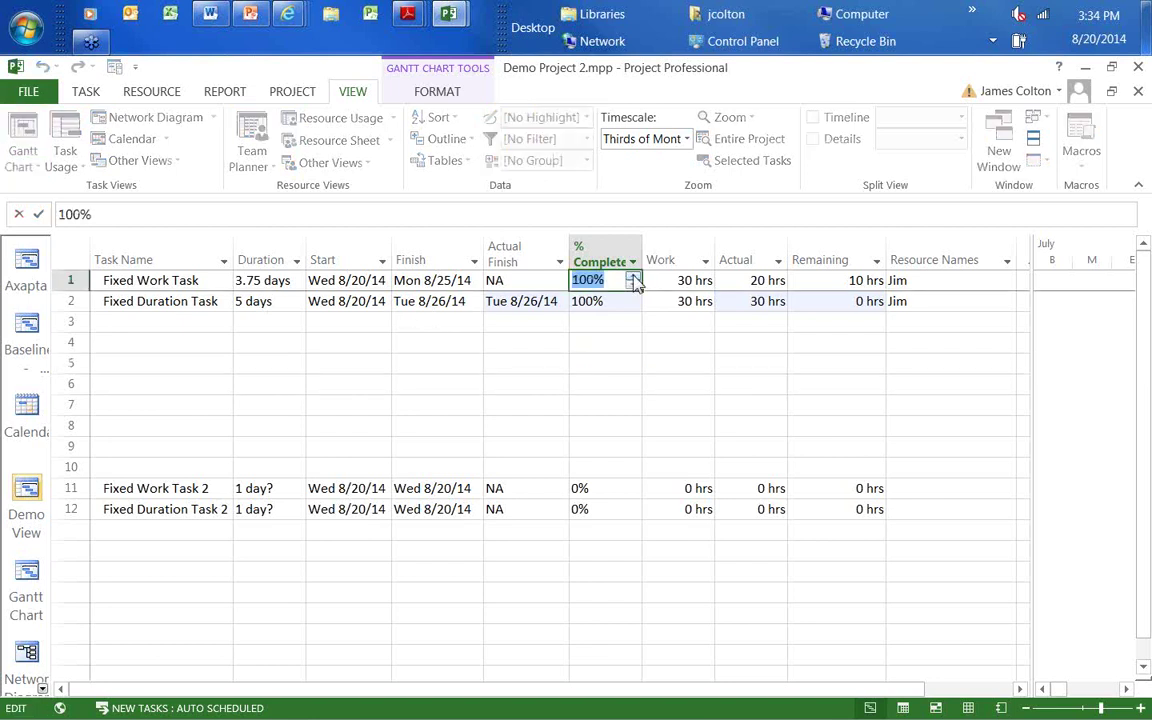
{"action": "left_click", "coordinate": [618, 406]}
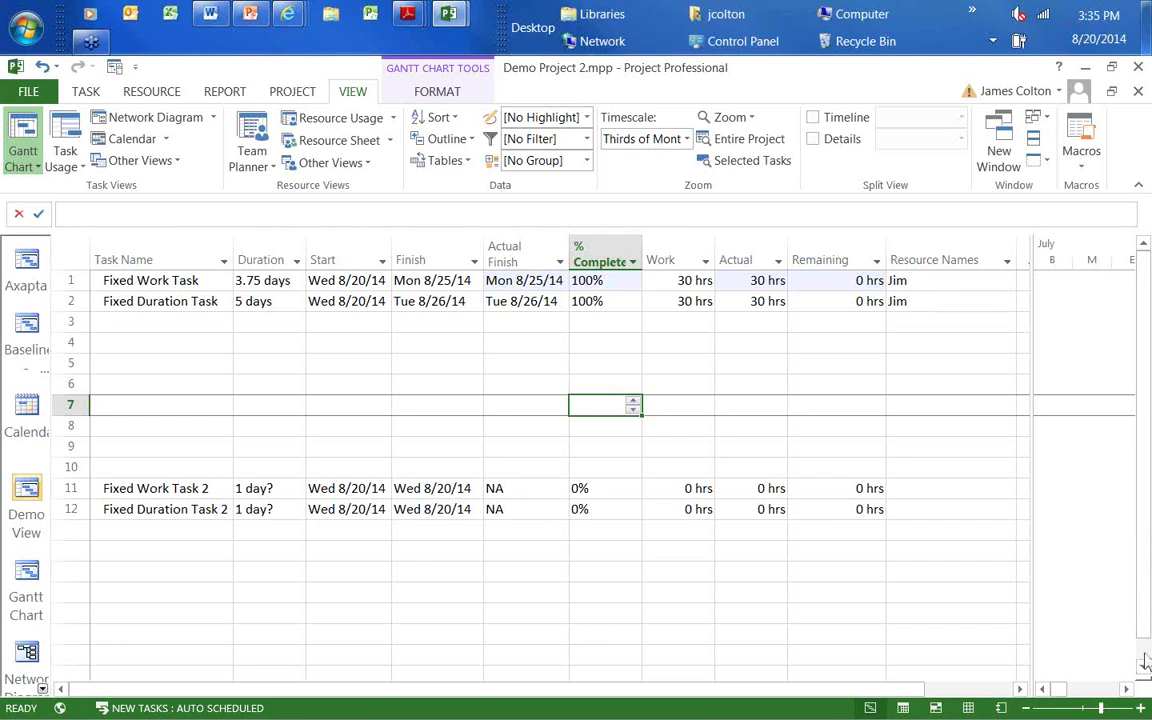
Step: Set the duration of both Fixed Work Task 2 and Fixed Duration Task 2 to 5 days
{"action": "scroll", "coordinate": [1147, 650], "scroll_direction": "down", "scroll_amount": 1}
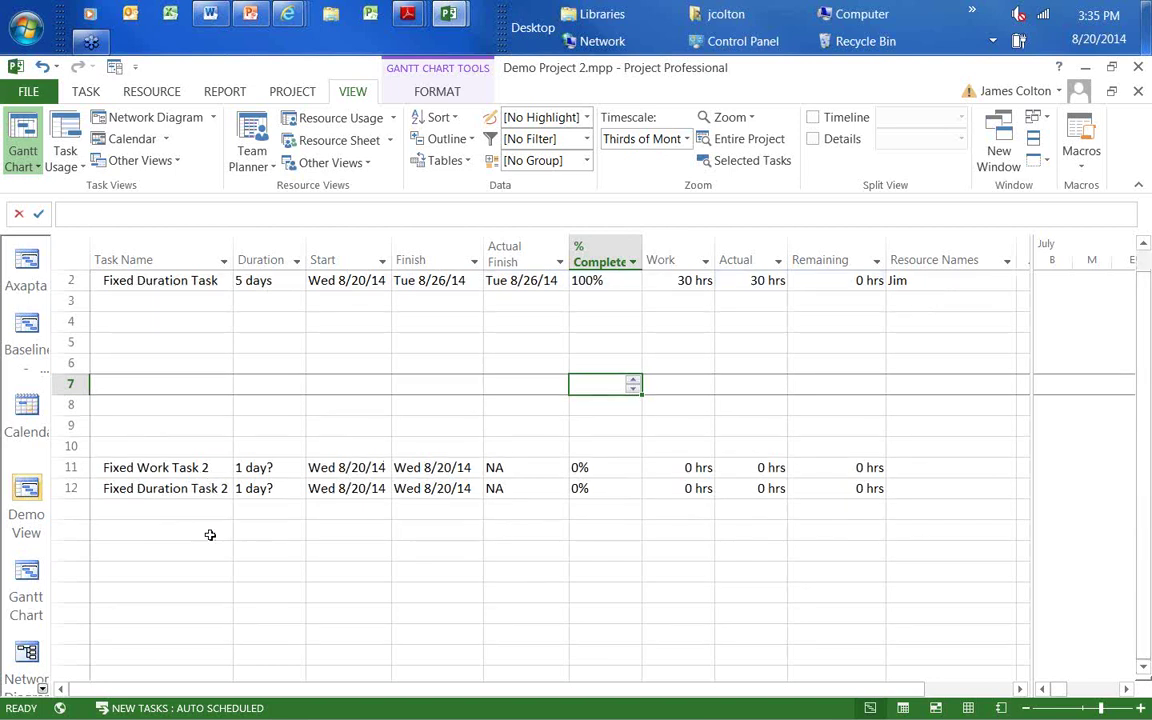
{"action": "left_click", "coordinate": [281, 464]}
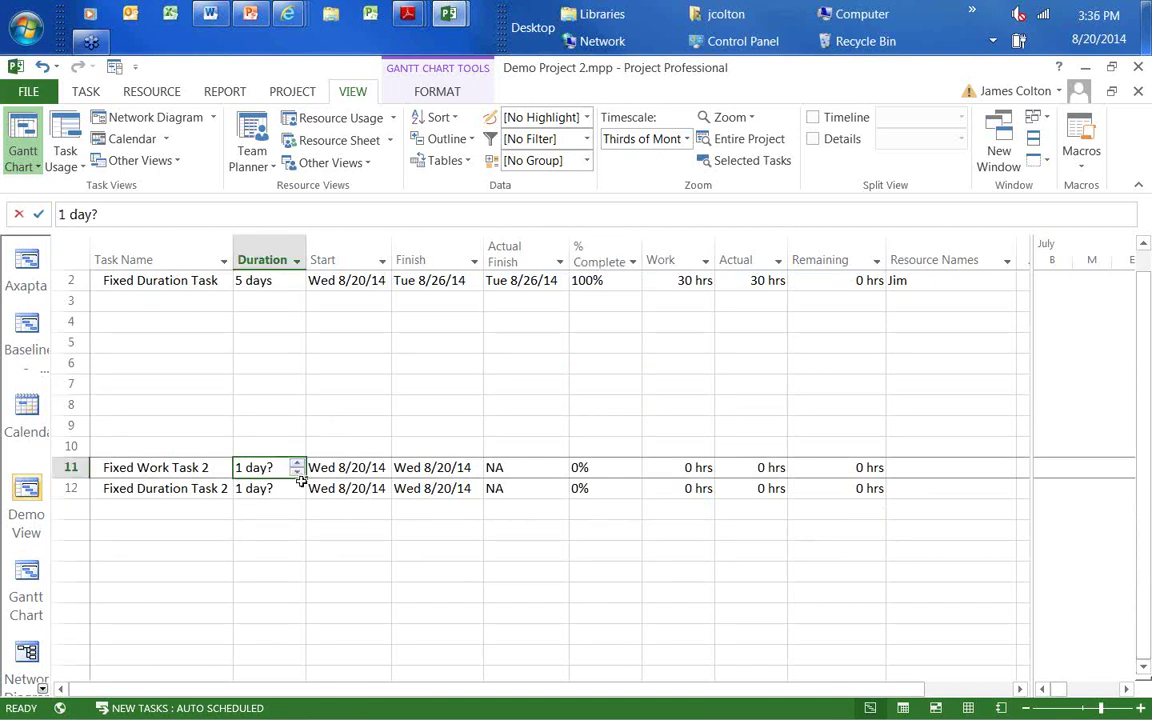
{"action": "type", "text": "5"}
{"action": "key", "text": "Return"}
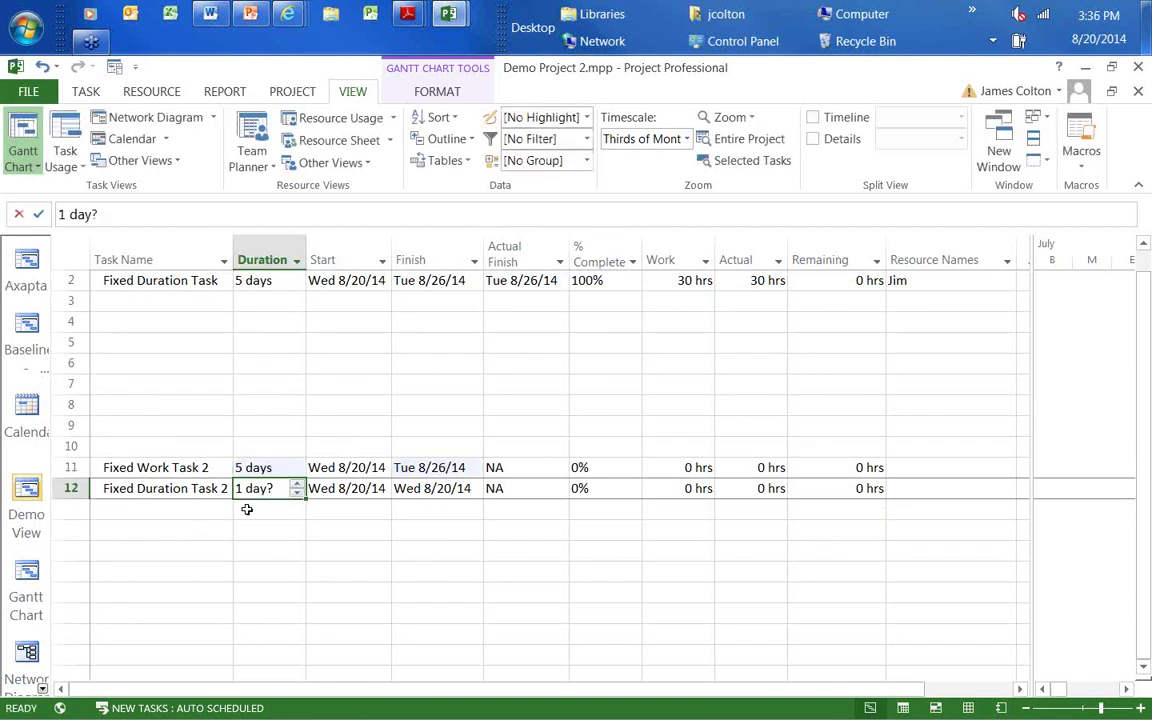
{"action": "left_click", "coordinate": [297, 484]}
{"action": "left_click", "coordinate": [297, 484]}
{"action": "left_click", "coordinate": [297, 484]}
{"action": "left_click", "coordinate": [297, 484]}
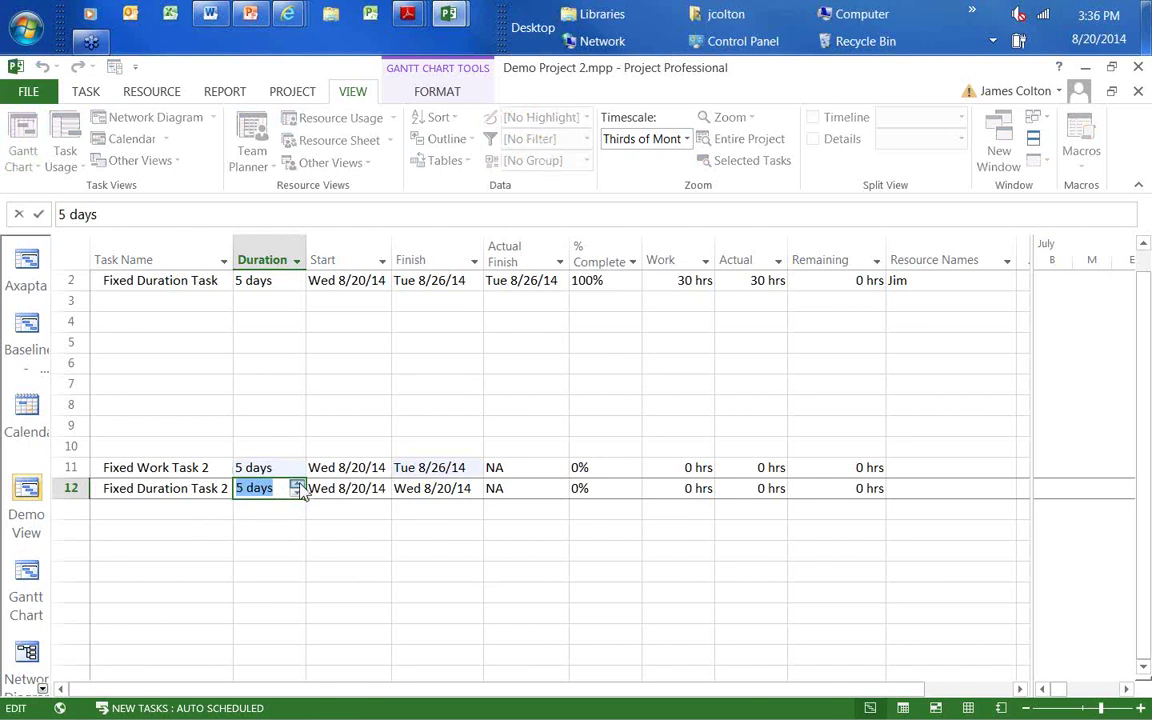
{"action": "key", "text": "BackSpace"}
{"action": "left_click", "coordinate": [276, 529]}
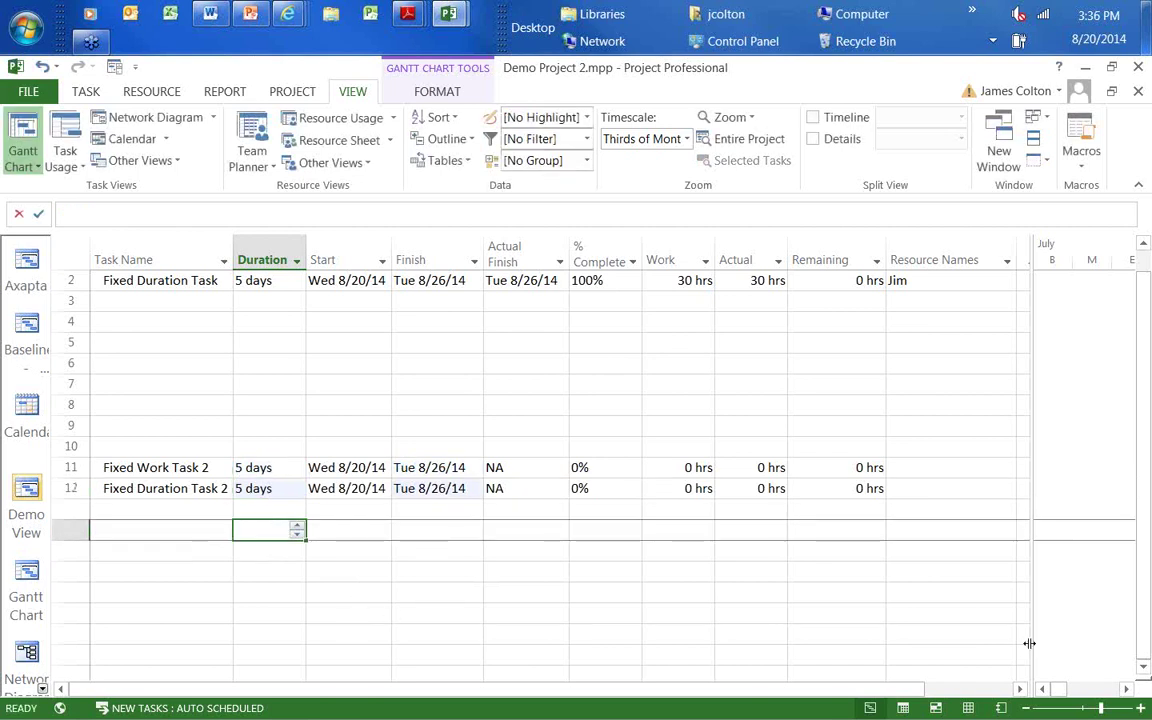
Step: Assign the resource used on Fixed Duration Task to both Fixed Work Task 2 and Fixed Duration Task 2
{"action": "left_click", "coordinate": [940, 467]}
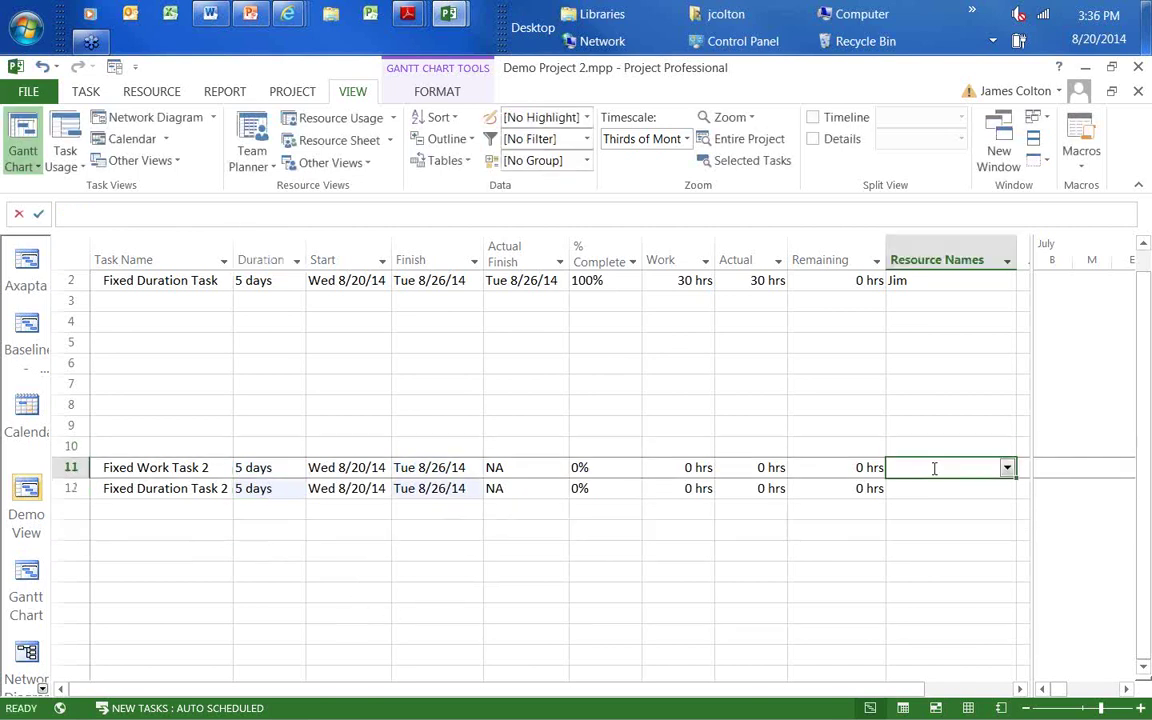
{"action": "type", "text": "Jim"}
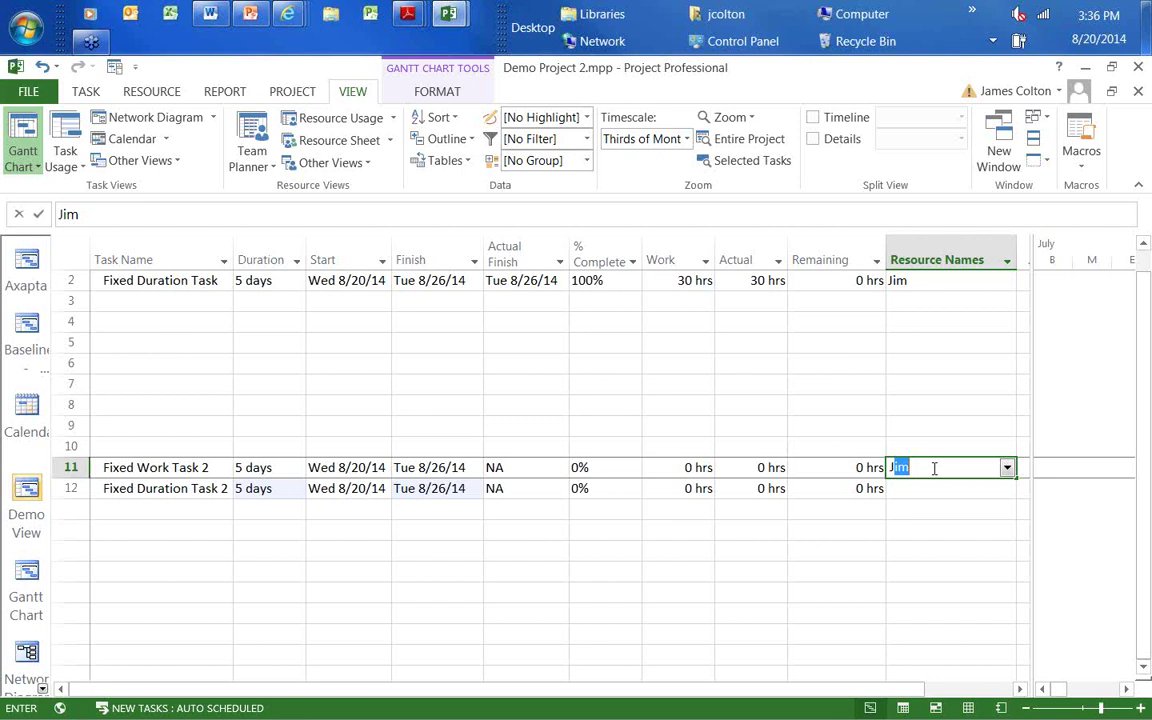
{"action": "key", "text": "Return"}
{"action": "type", "text": "Jim"}
{"action": "key", "text": "Return"}
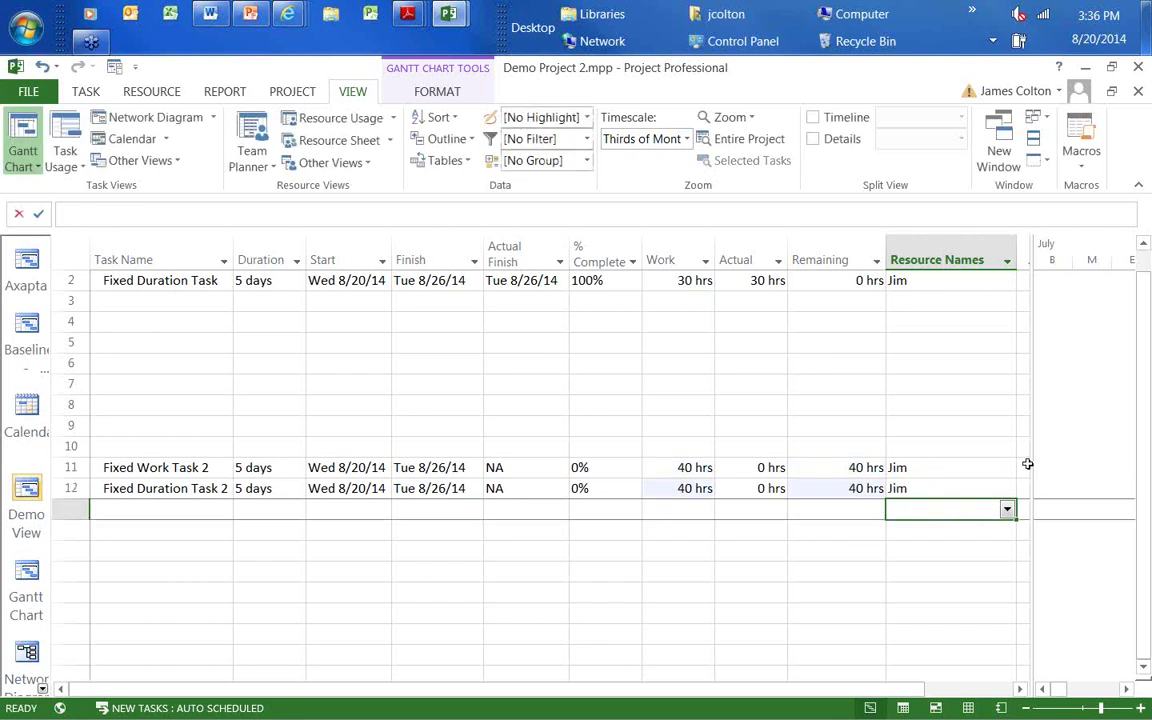
{"action": "left_click", "coordinate": [364, 618]}
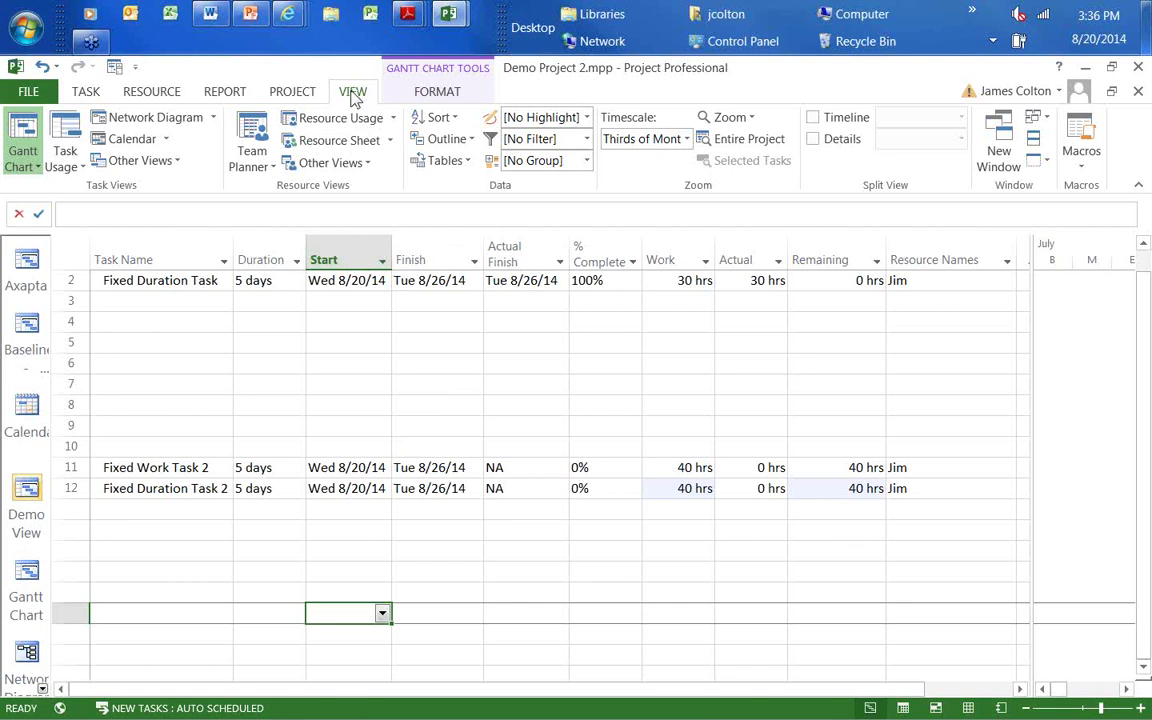
Step: Examine the tasks' cost and baseline columns in the Baseline - Comprehensive view, and return to Demo View
{"action": "left_click", "coordinate": [163, 161]}
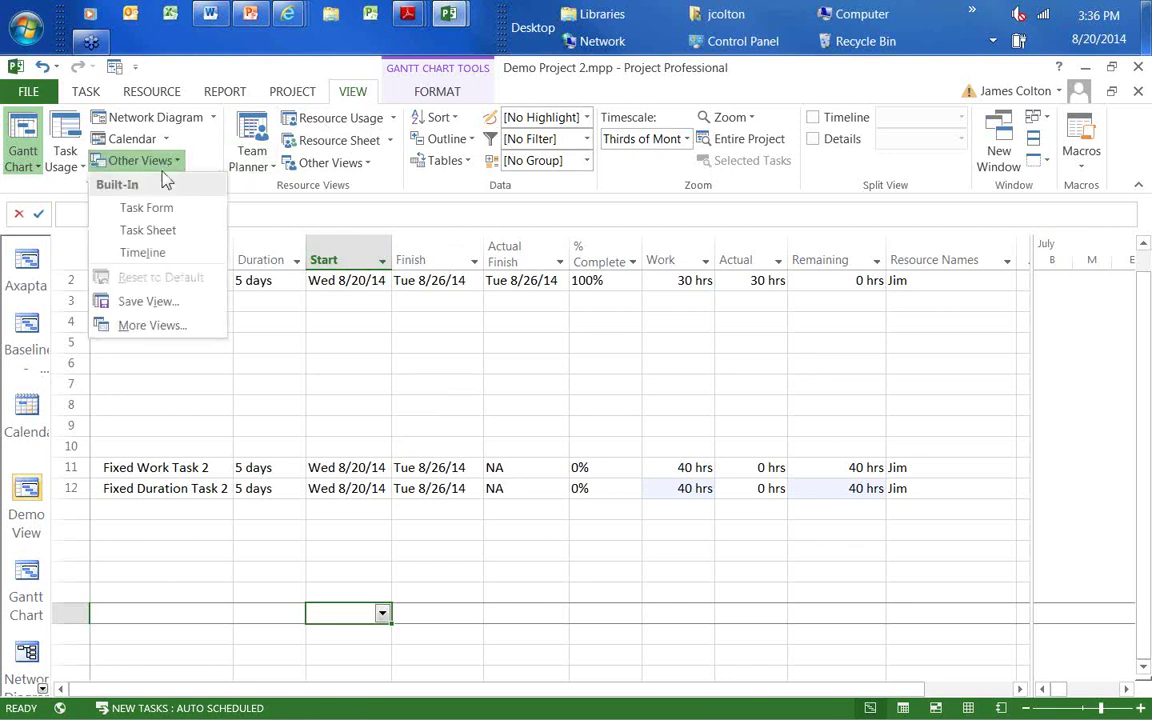
{"action": "left_click", "coordinate": [150, 325]}
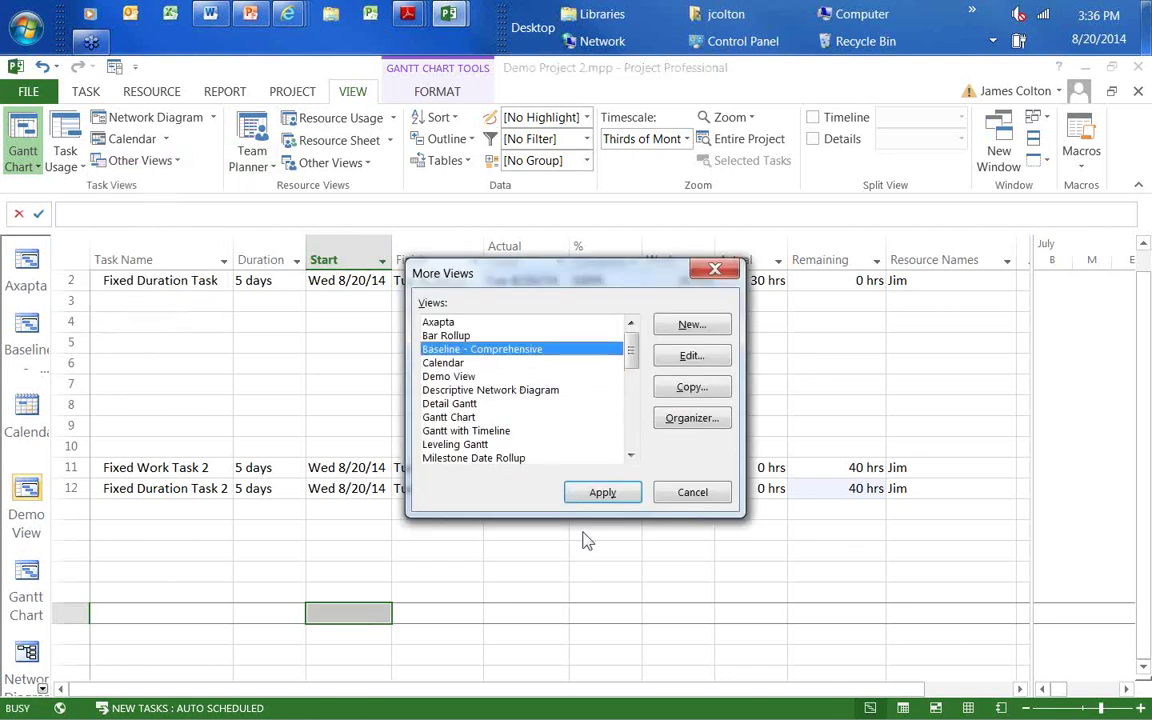
{"action": "left_click", "coordinate": [603, 492]}
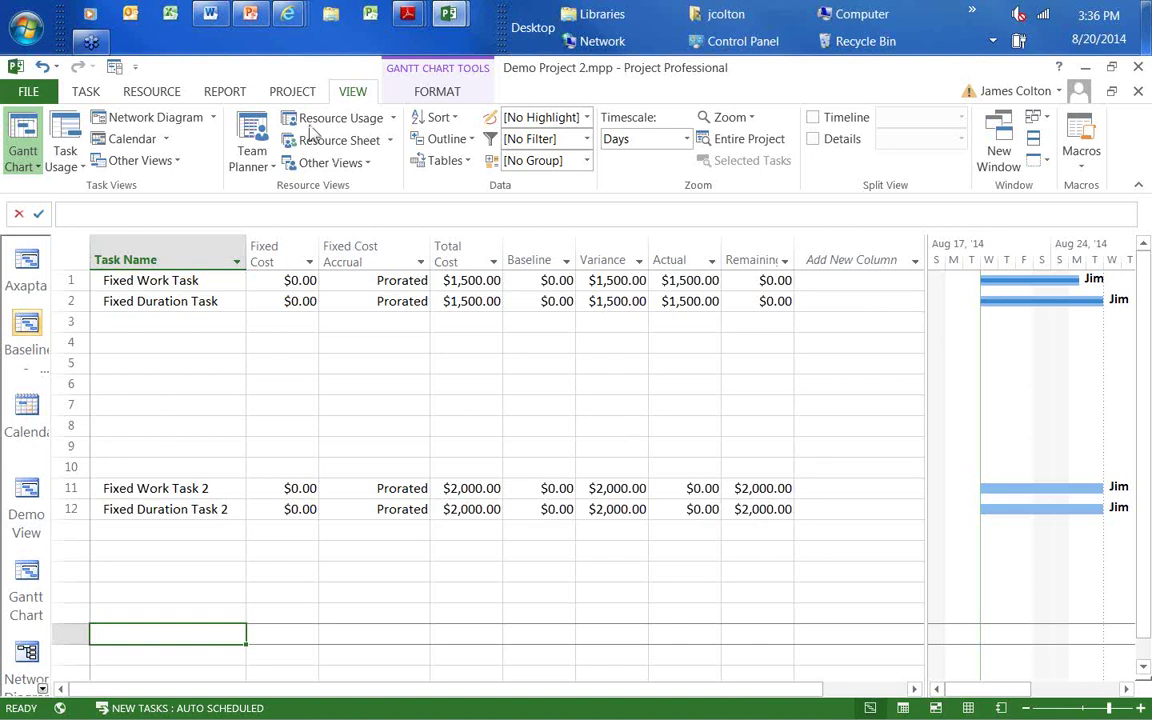
{"action": "left_click", "coordinate": [158, 162]}
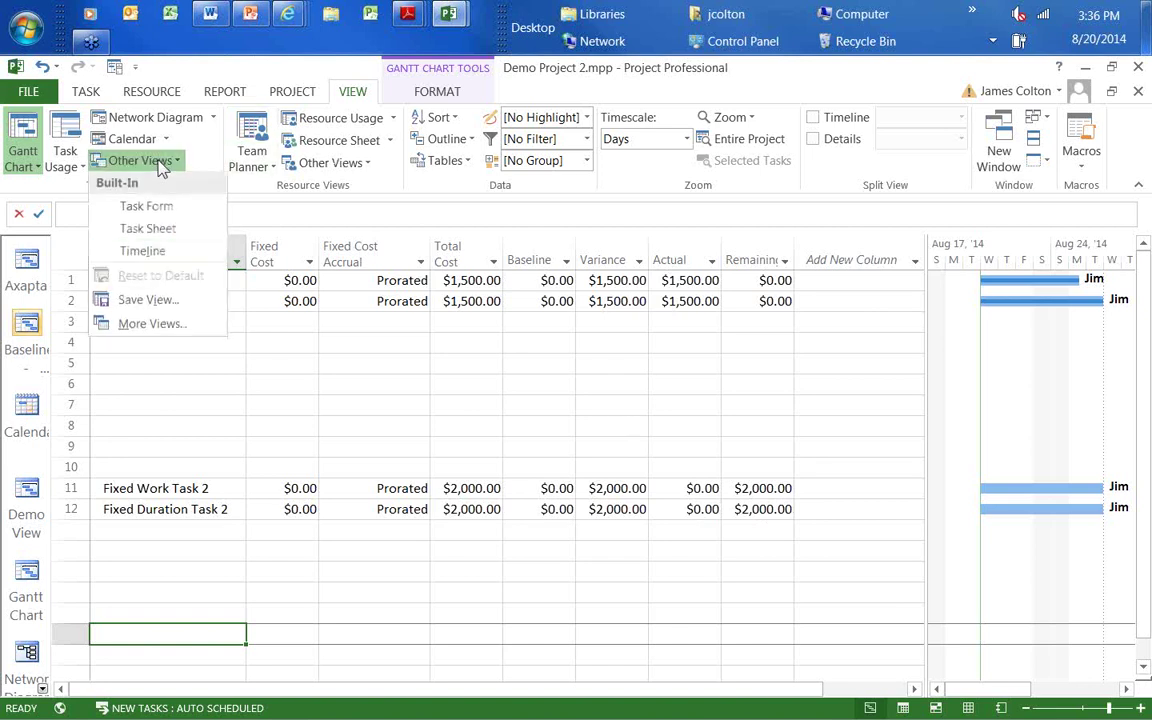
{"action": "left_click", "coordinate": [152, 326]}
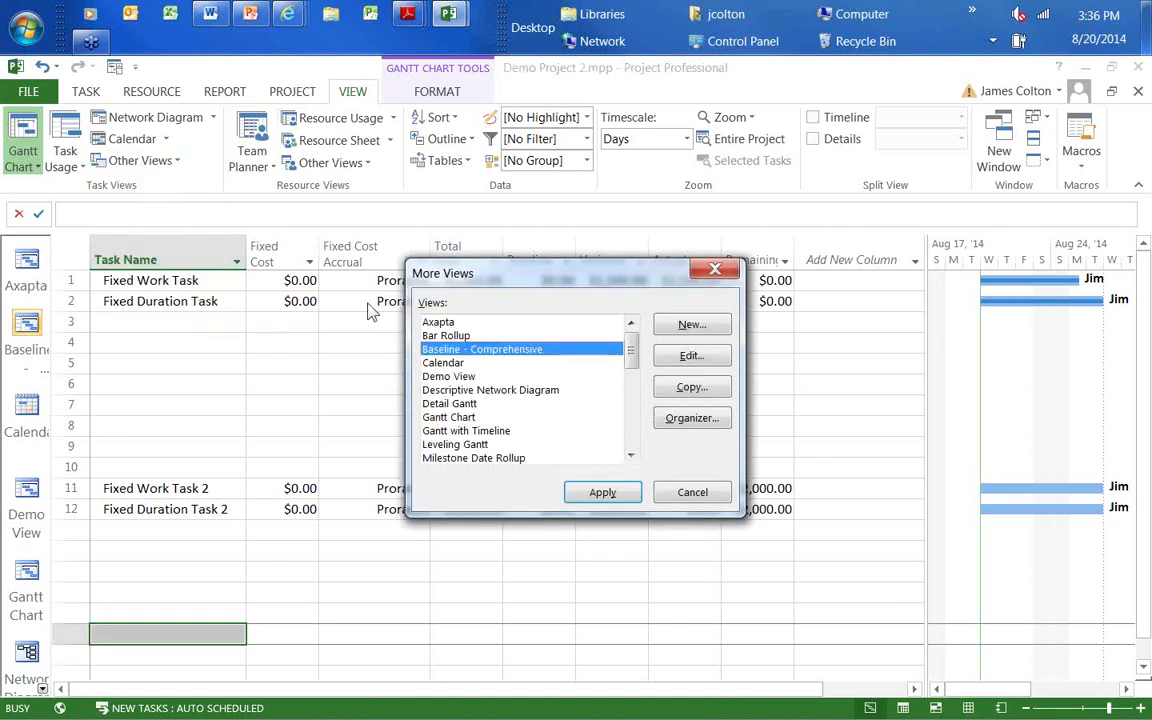
{"action": "left_click", "coordinate": [465, 377]}
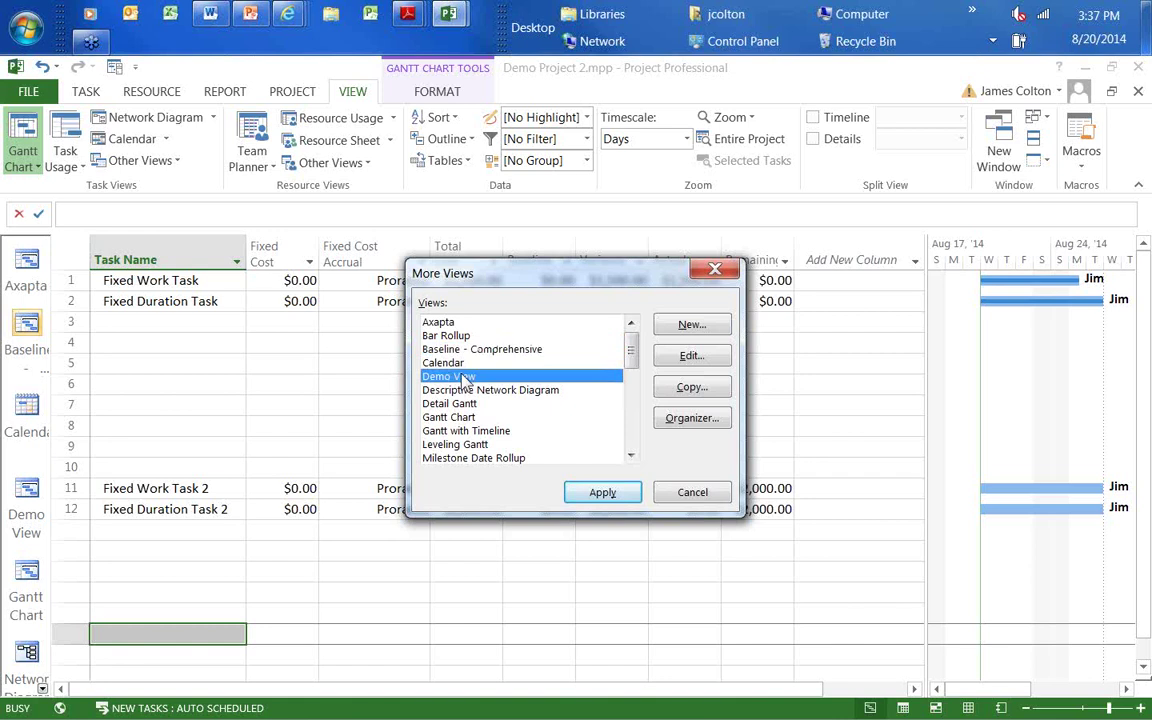
{"action": "left_click", "coordinate": [600, 494]}
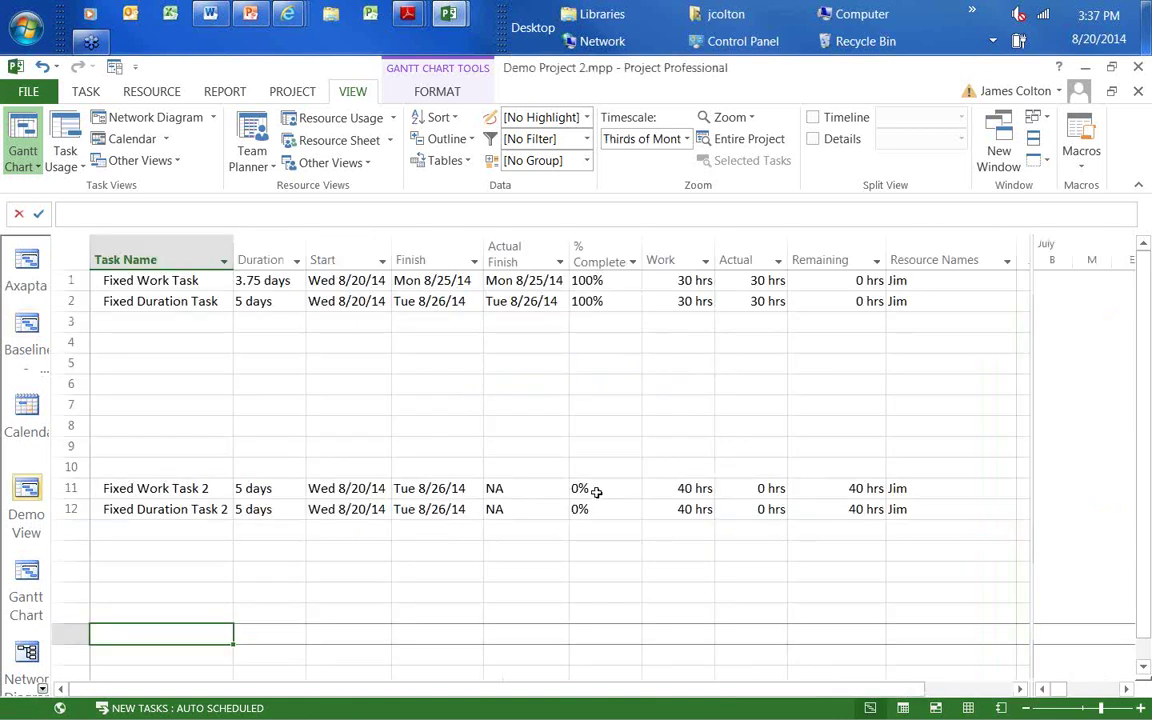
Step: Set the baseline for the entire project, overwriting the previously saved baseline
{"action": "left_click", "coordinate": [294, 92]}
{"action": "left_click", "coordinate": [568, 166]}
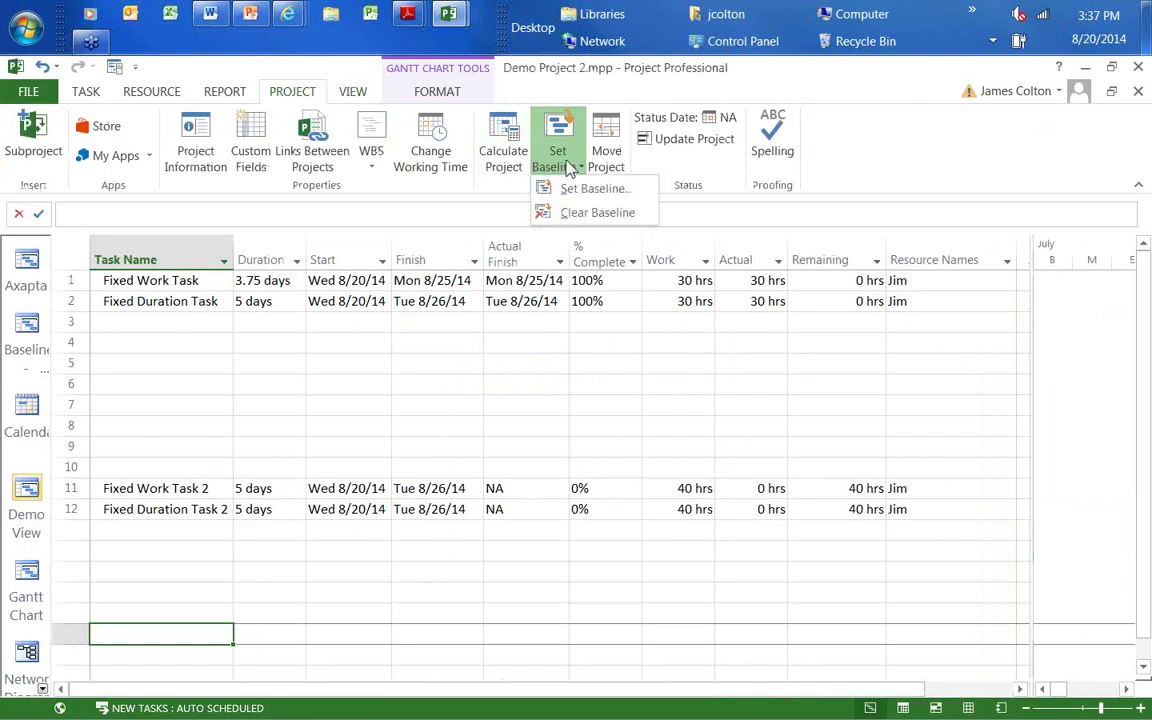
{"action": "left_click", "coordinate": [570, 190]}
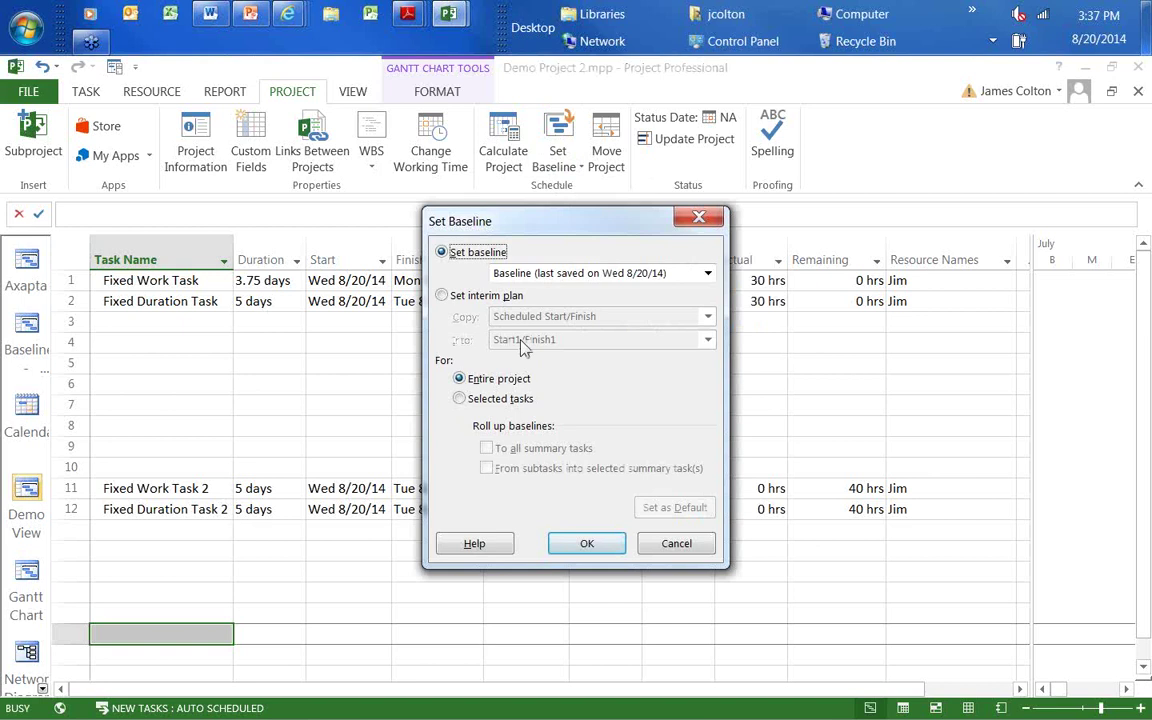
{"action": "left_click", "coordinate": [588, 548]}
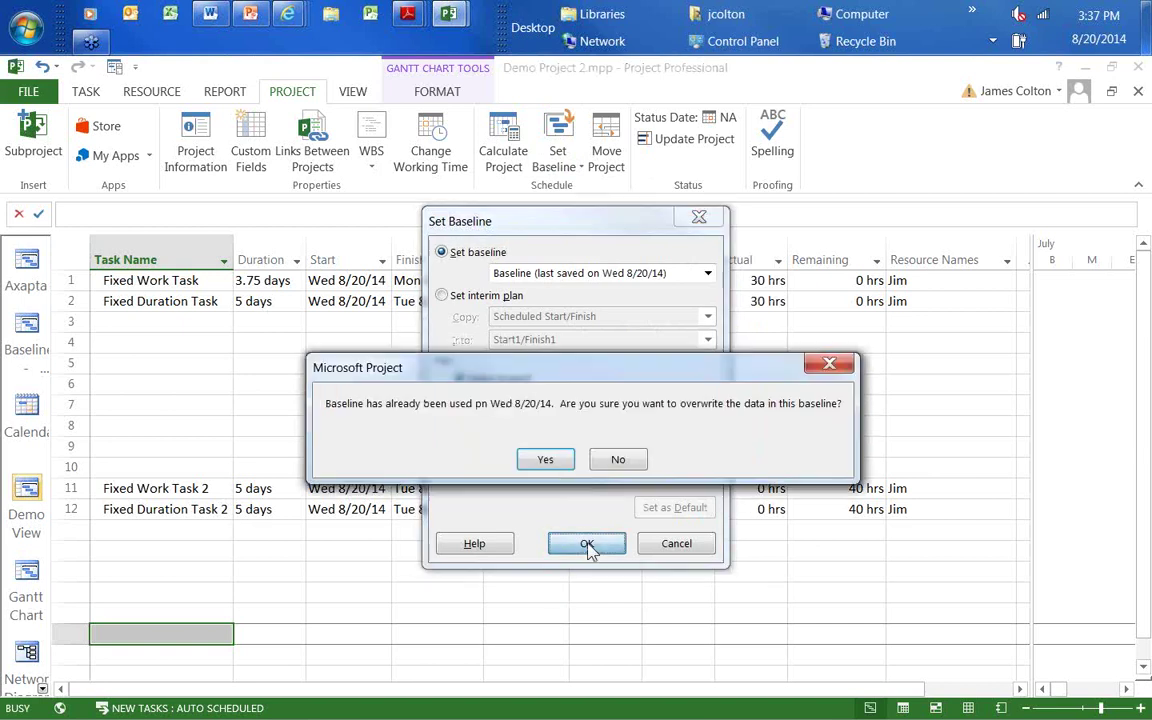
{"action": "left_click", "coordinate": [547, 461]}
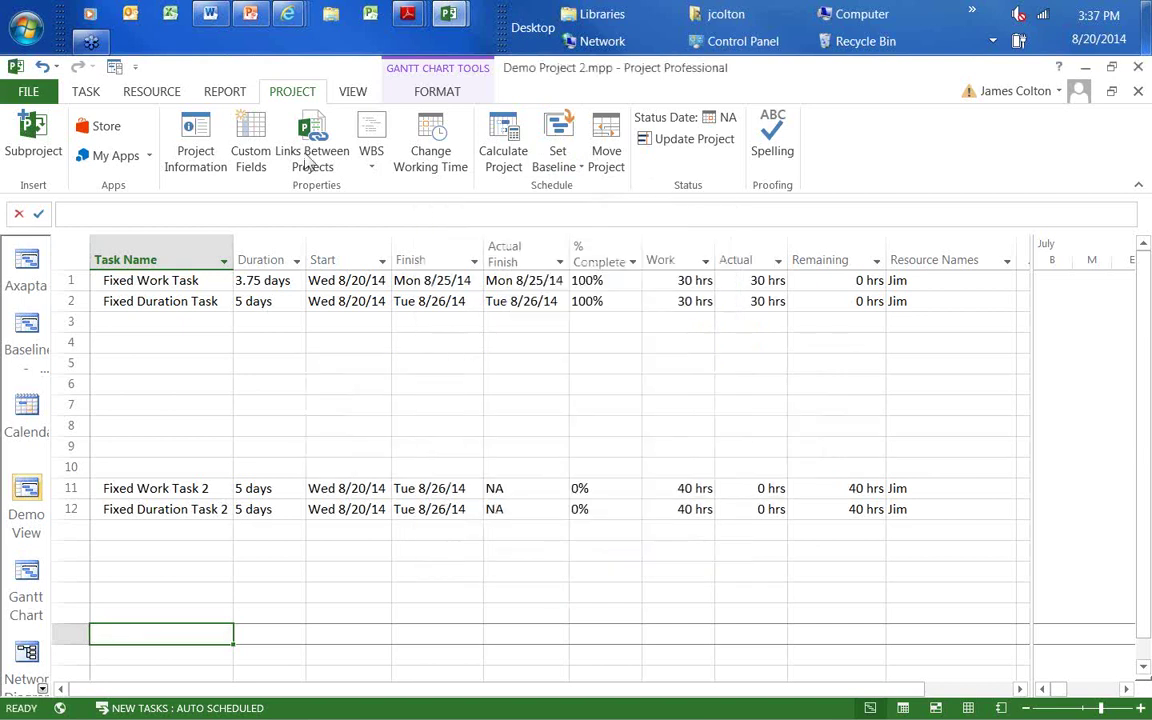
Step: Check the newly saved baseline costs in the Baseline - Comprehensive view, and switch back to Demo View
{"action": "left_click", "coordinate": [353, 92]}
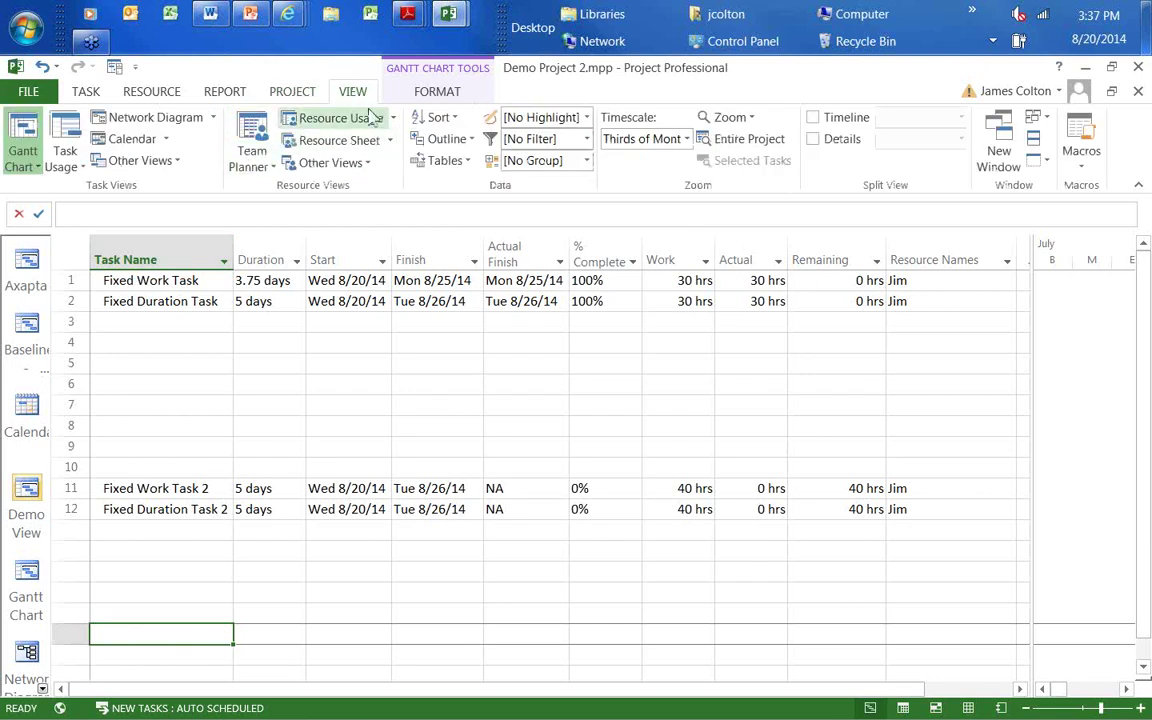
{"action": "left_click", "coordinate": [157, 164]}
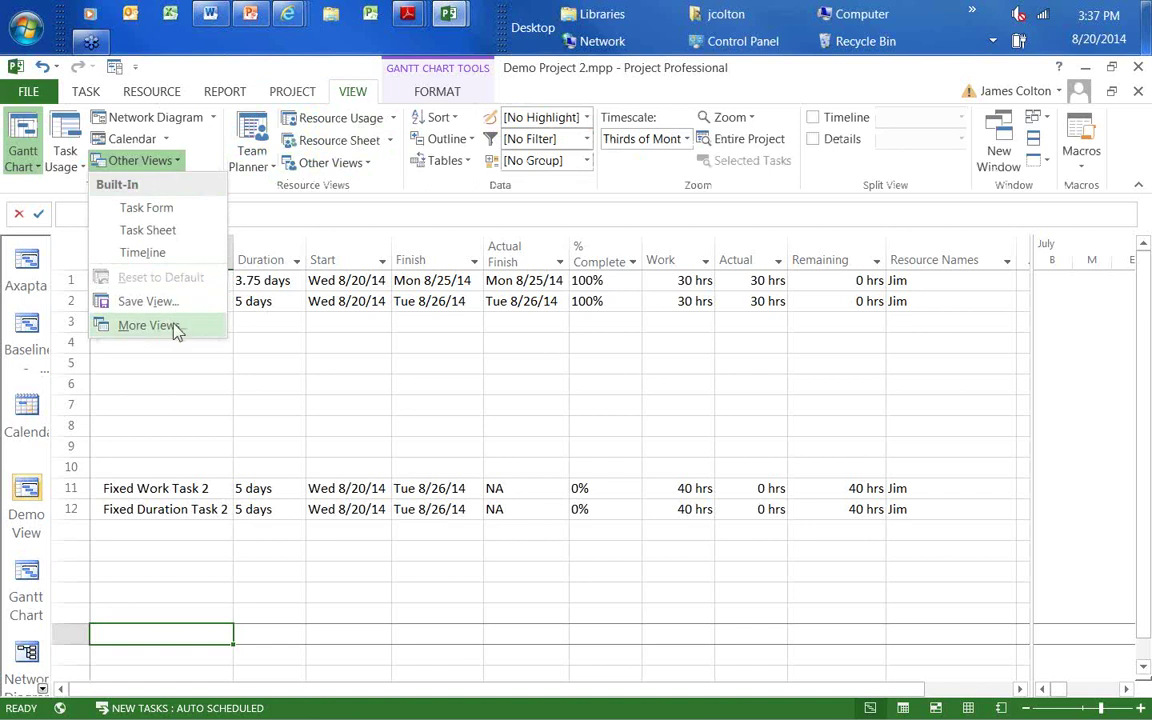
{"action": "left_click", "coordinate": [176, 327]}
{"action": "left_click", "coordinate": [470, 349]}
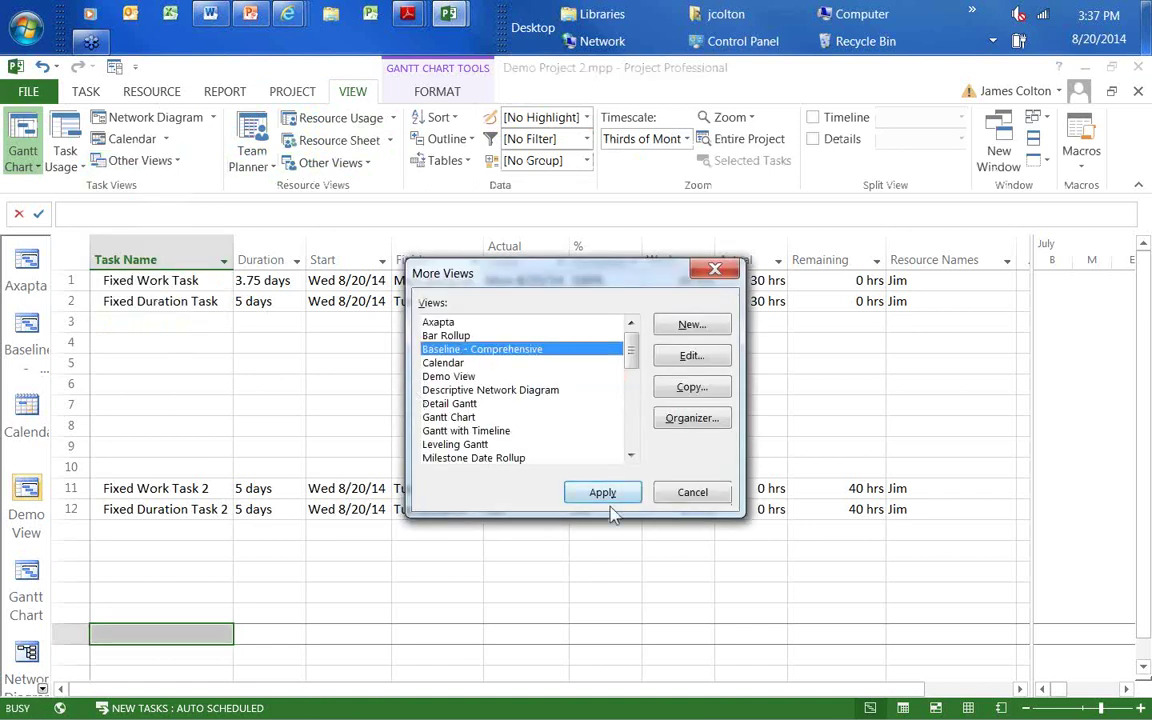
{"action": "left_click", "coordinate": [603, 492]}
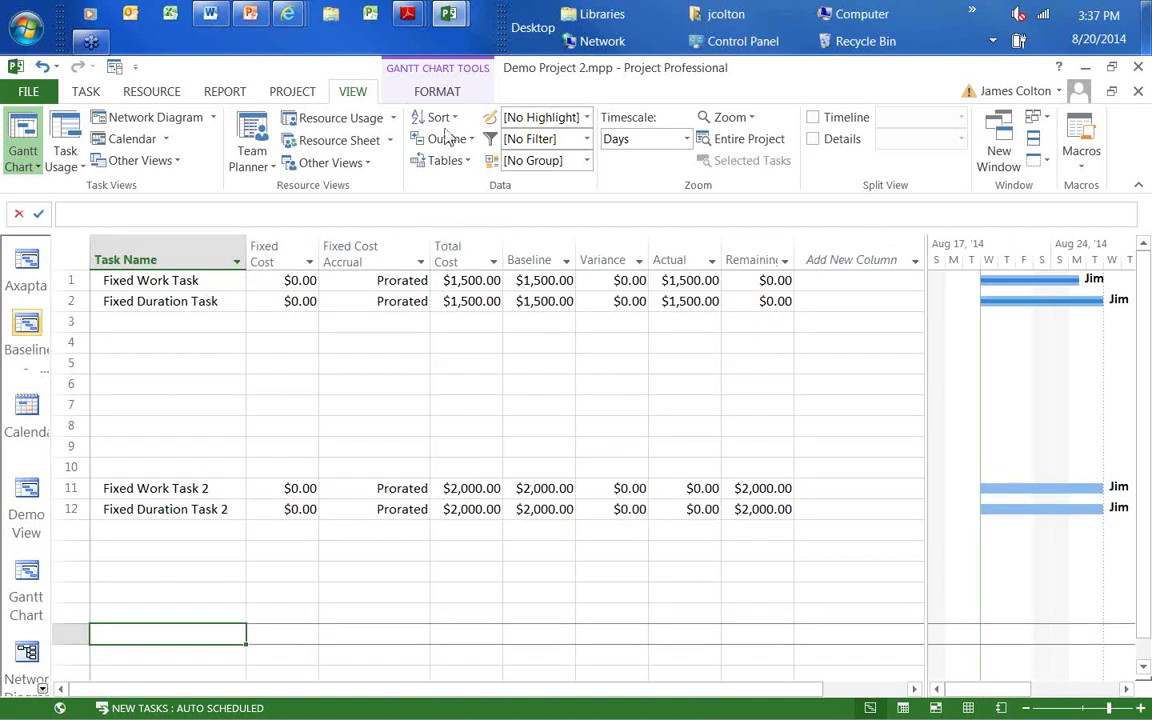
{"action": "left_click", "coordinate": [165, 162]}
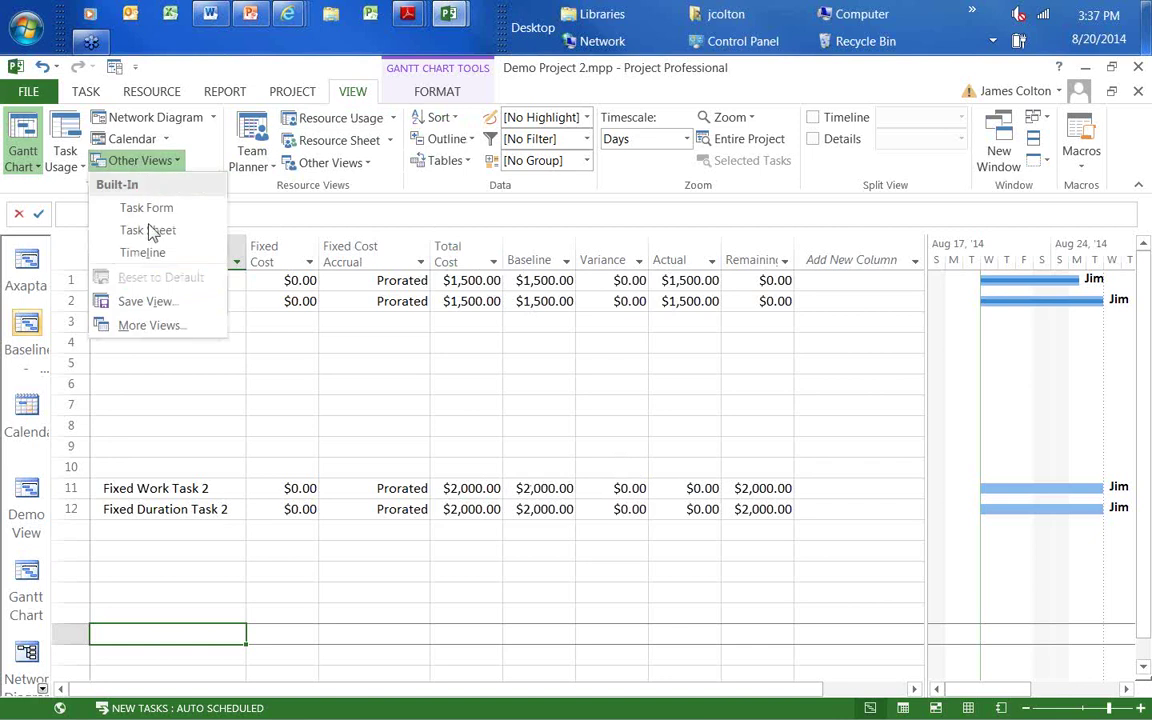
{"action": "left_click", "coordinate": [168, 335]}
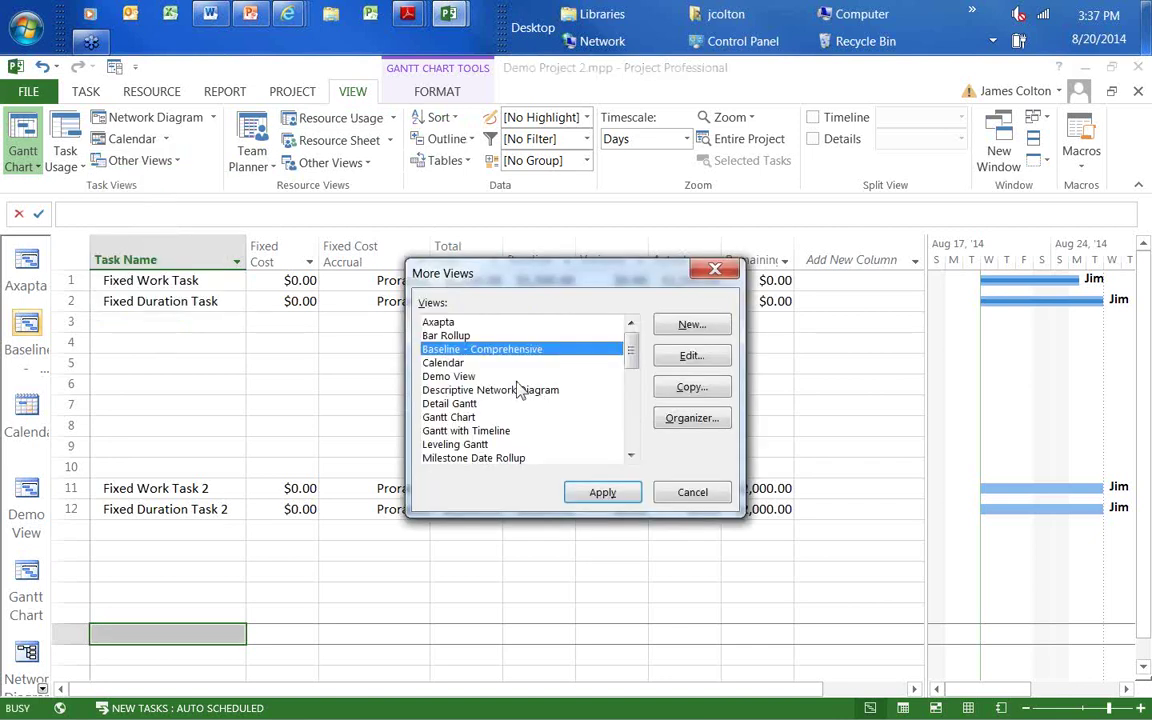
{"action": "left_click", "coordinate": [449, 376]}
{"action": "left_click", "coordinate": [602, 492]}
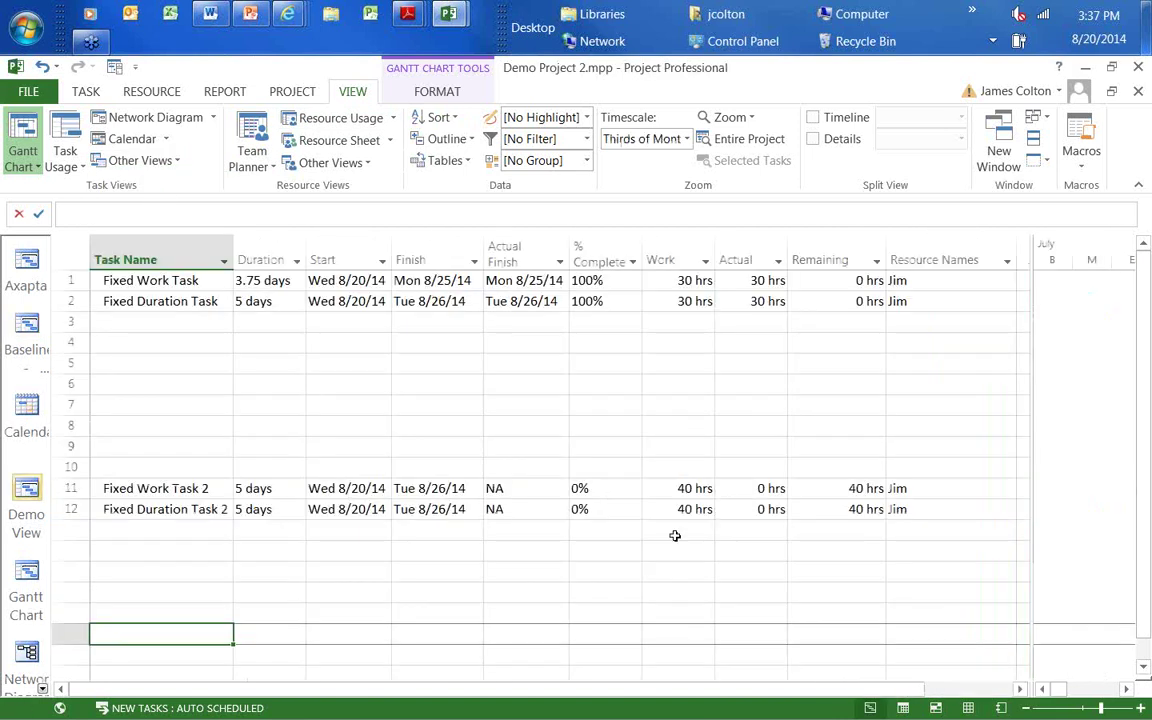
Step: Set the actual work of Fixed Work Task 2 to 16 hours
{"action": "left_click", "coordinate": [759, 490]}
{"action": "left_click", "coordinate": [778, 484]}
{"action": "left_click", "coordinate": [778, 484]}
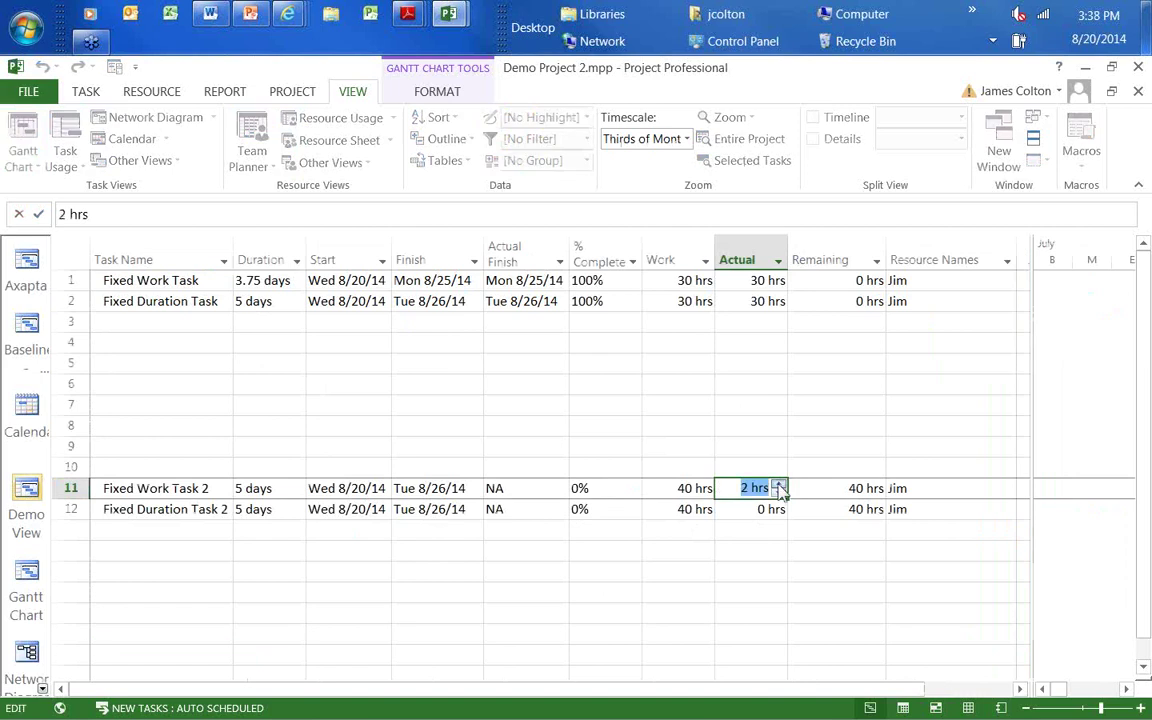
{"action": "left_click", "coordinate": [778, 484]}
{"action": "left_click", "coordinate": [778, 484]}
{"action": "left_click", "coordinate": [778, 484]}
{"action": "left_click", "coordinate": [778, 484]}
{"action": "left_click", "coordinate": [778, 484]}
{"action": "left_click", "coordinate": [778, 484]}
{"action": "left_click", "coordinate": [778, 484]}
{"action": "left_click", "coordinate": [778, 484]}
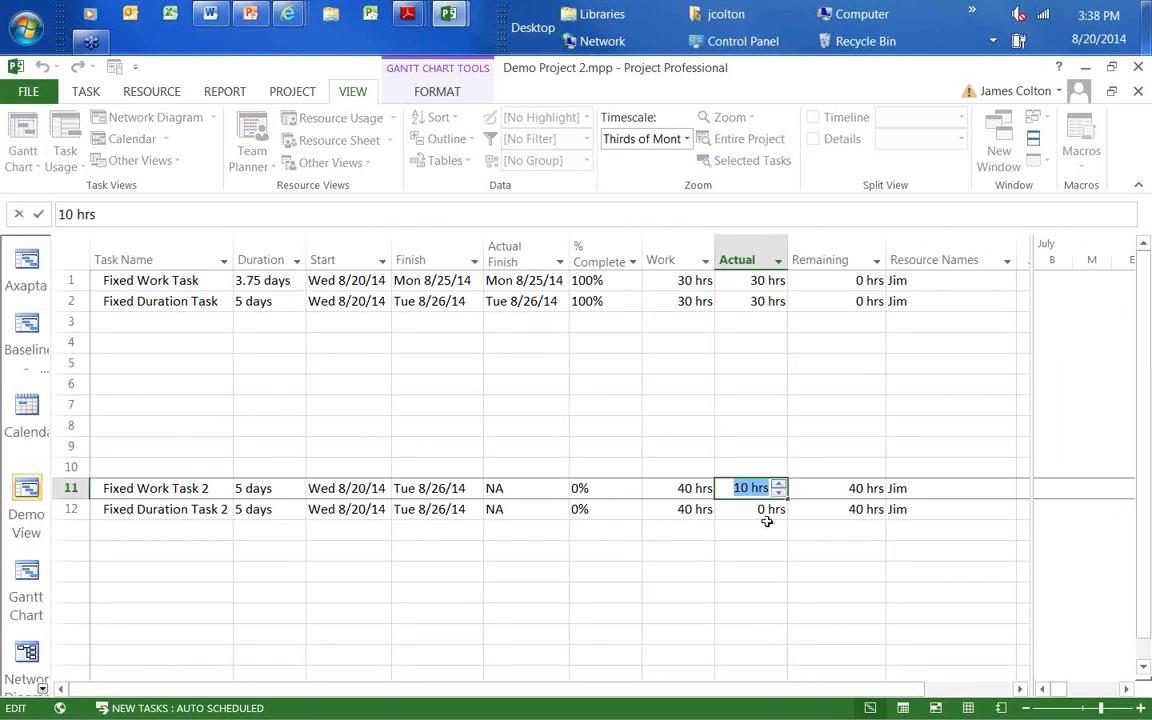
{"action": "left_click", "coordinate": [778, 485]}
{"action": "left_click", "coordinate": [778, 485]}
{"action": "left_click", "coordinate": [778, 485]}
{"action": "left_click", "coordinate": [778, 485]}
{"action": "left_click", "coordinate": [778, 485]}
{"action": "left_click", "coordinate": [778, 485]}
Step: Set the actual work of Fixed Duration Task 2 to 16 hours
{"action": "left_click", "coordinate": [760, 509]}
{"action": "left_click", "coordinate": [778, 505]}
{"action": "left_click", "coordinate": [778, 505]}
{"action": "left_click", "coordinate": [778, 505]}
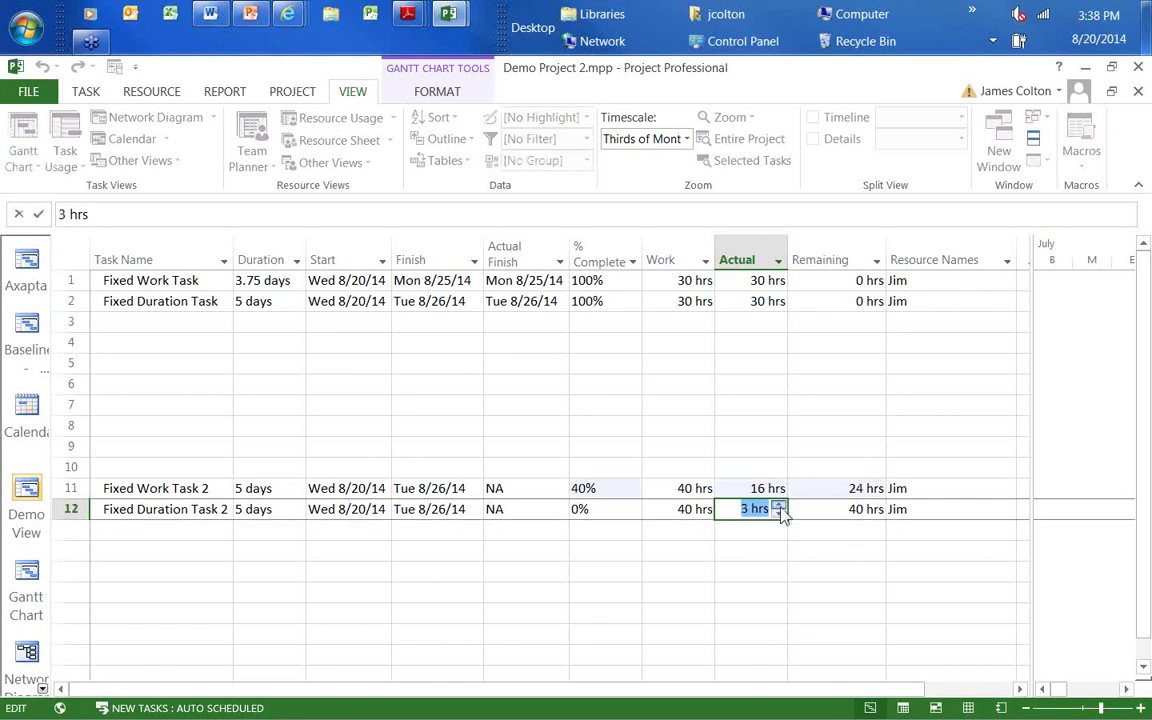
{"action": "left_click", "coordinate": [778, 505]}
{"action": "left_click", "coordinate": [778, 505]}
{"action": "left_click", "coordinate": [778, 505]}
{"action": "left_click", "coordinate": [778, 505]}
{"action": "left_click", "coordinate": [778, 505]}
{"action": "left_click", "coordinate": [778, 505]}
{"action": "left_click", "coordinate": [778, 505]}
{"action": "left_click", "coordinate": [778, 505]}
{"action": "left_click", "coordinate": [778, 505]}
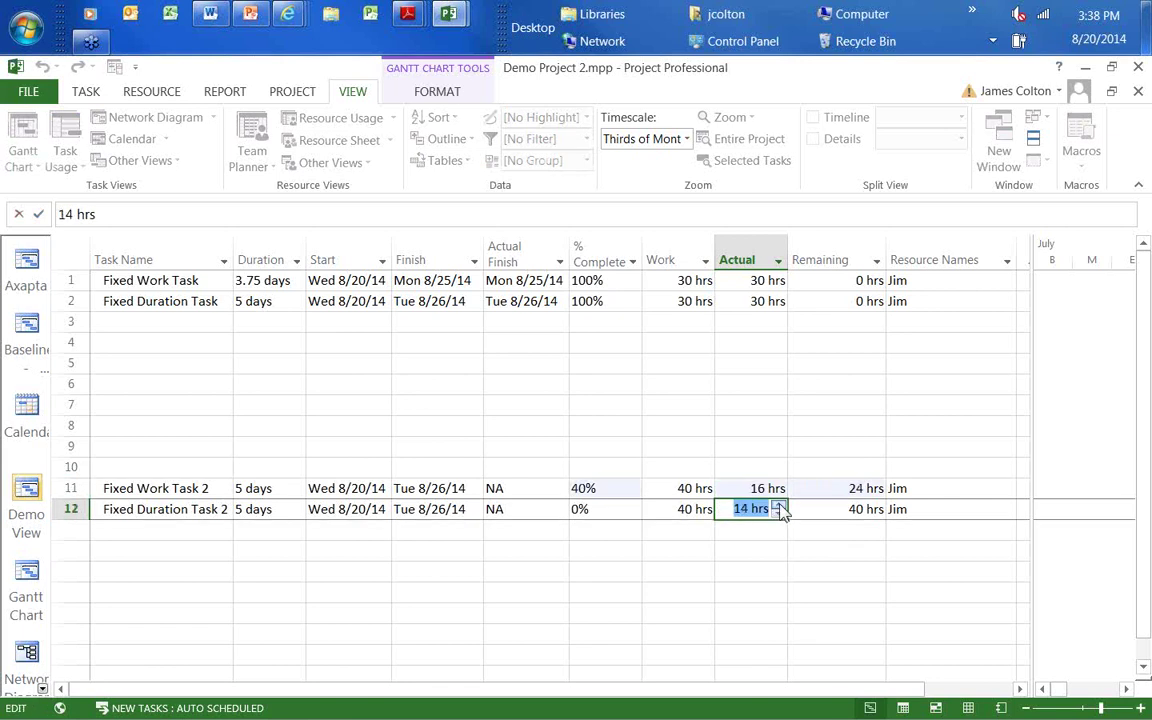
{"action": "left_click", "coordinate": [778, 505]}
{"action": "left_click", "coordinate": [778, 505]}
{"action": "left_click", "coordinate": [780, 568]}
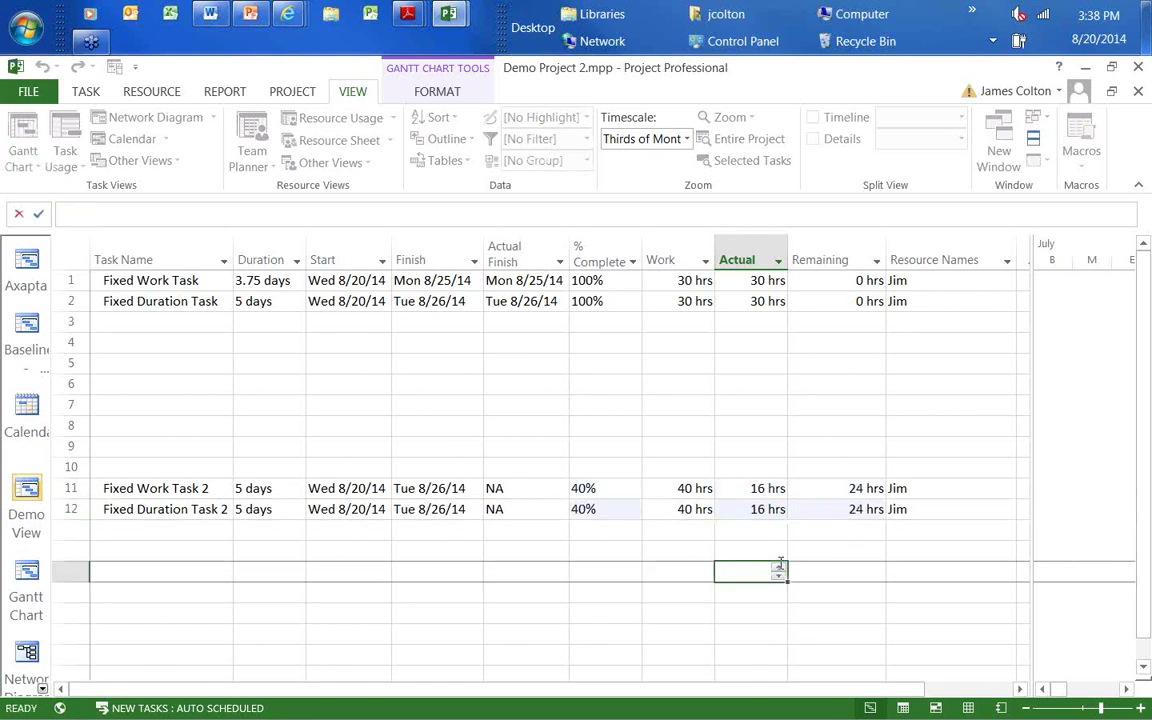
Step: Set the remaining work of Fixed Work Task 2 and Fixed Duration Task 2 to 32 hours each
{"action": "left_click", "coordinate": [853, 488]}
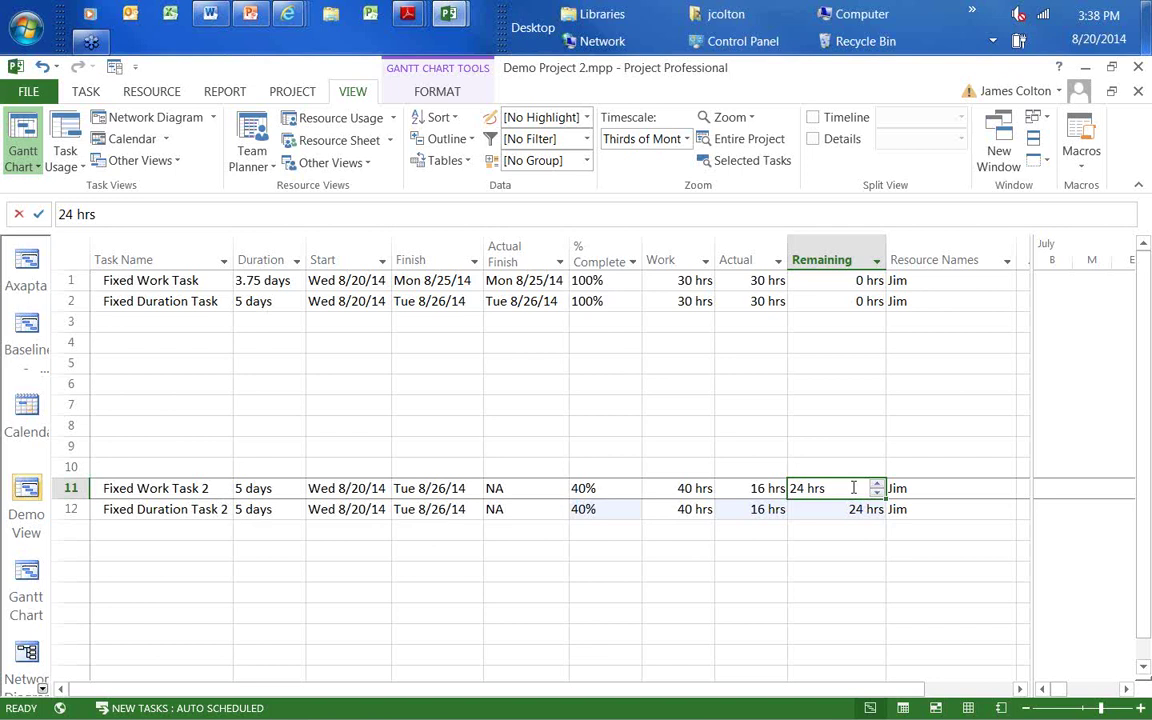
{"action": "type", "text": "32"}
{"action": "key", "text": "Return"}
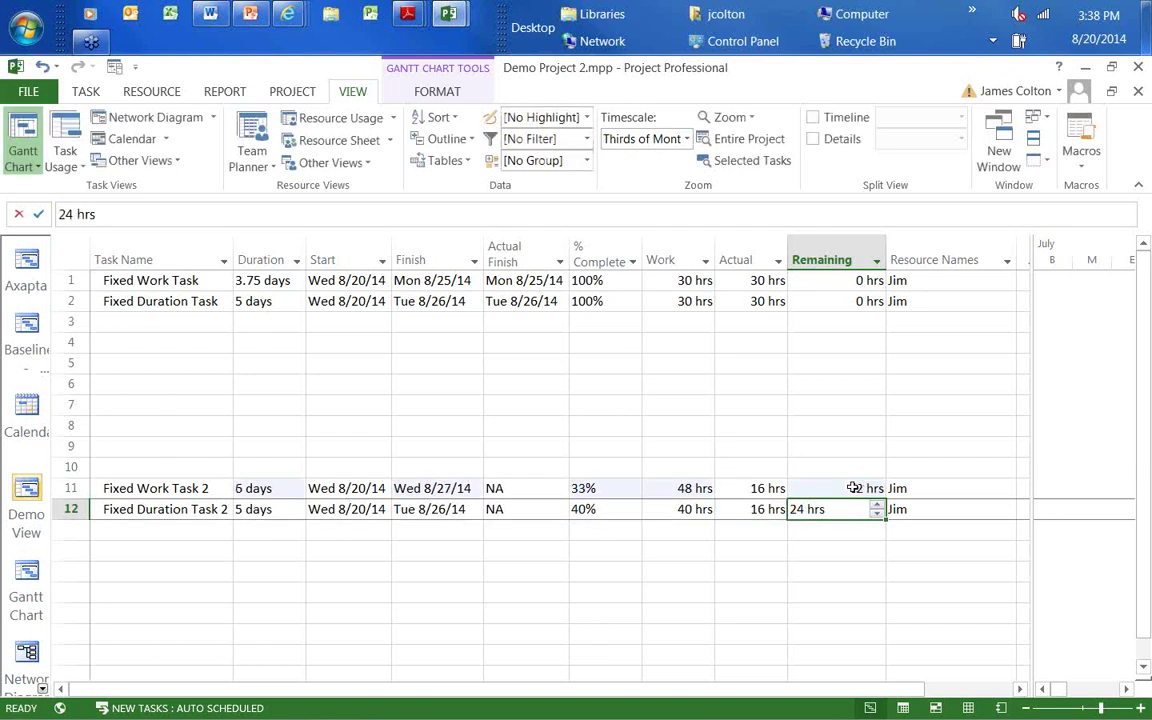
{"action": "type", "text": "32"}
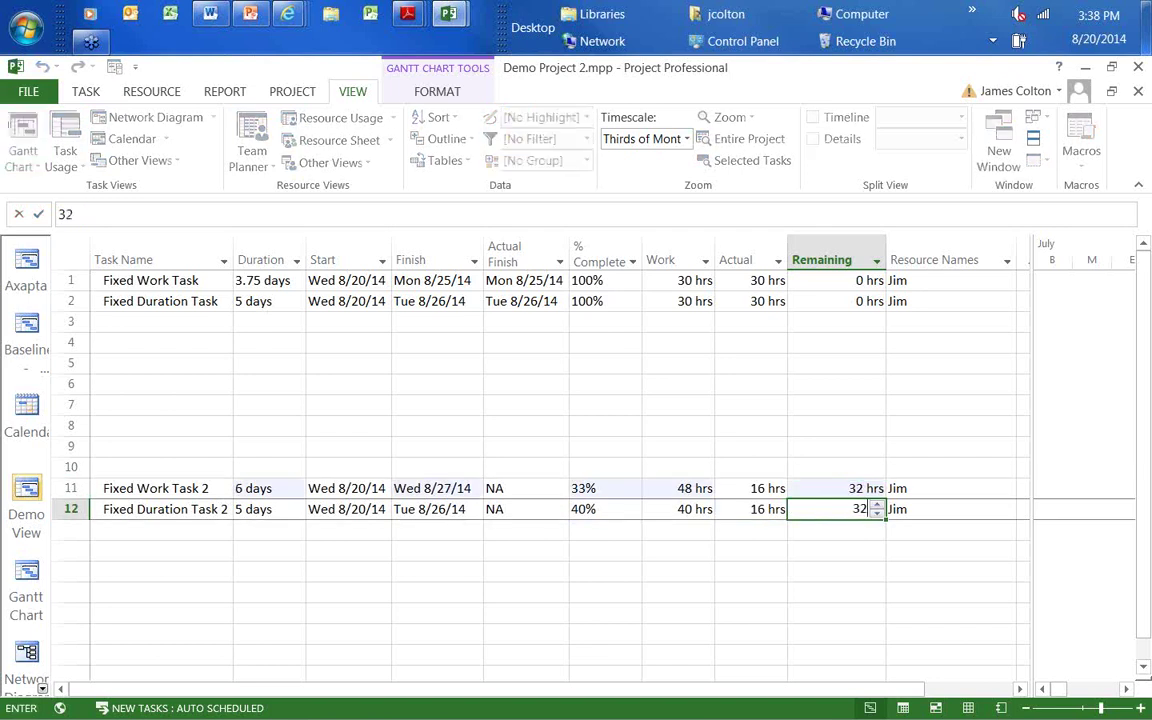
{"action": "key", "text": "Return"}
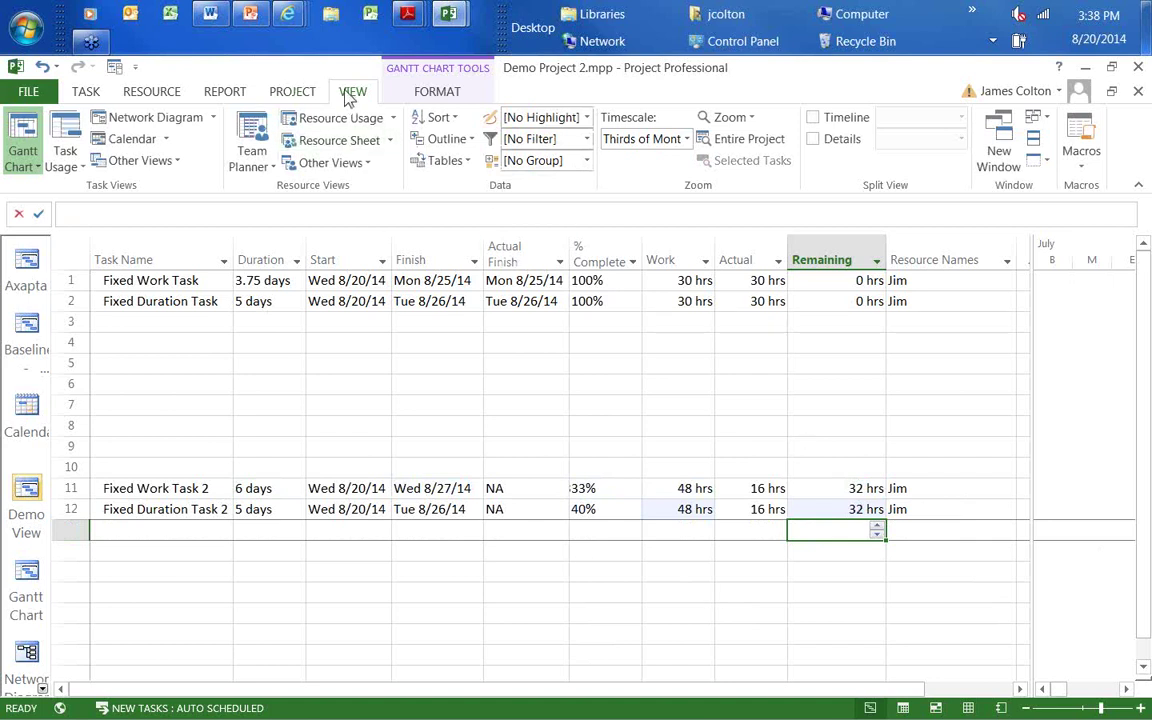
Step: Apply the Baseline - Comprehensive view to compare the tasks' costs with the baseline
{"action": "left_click", "coordinate": [160, 162]}
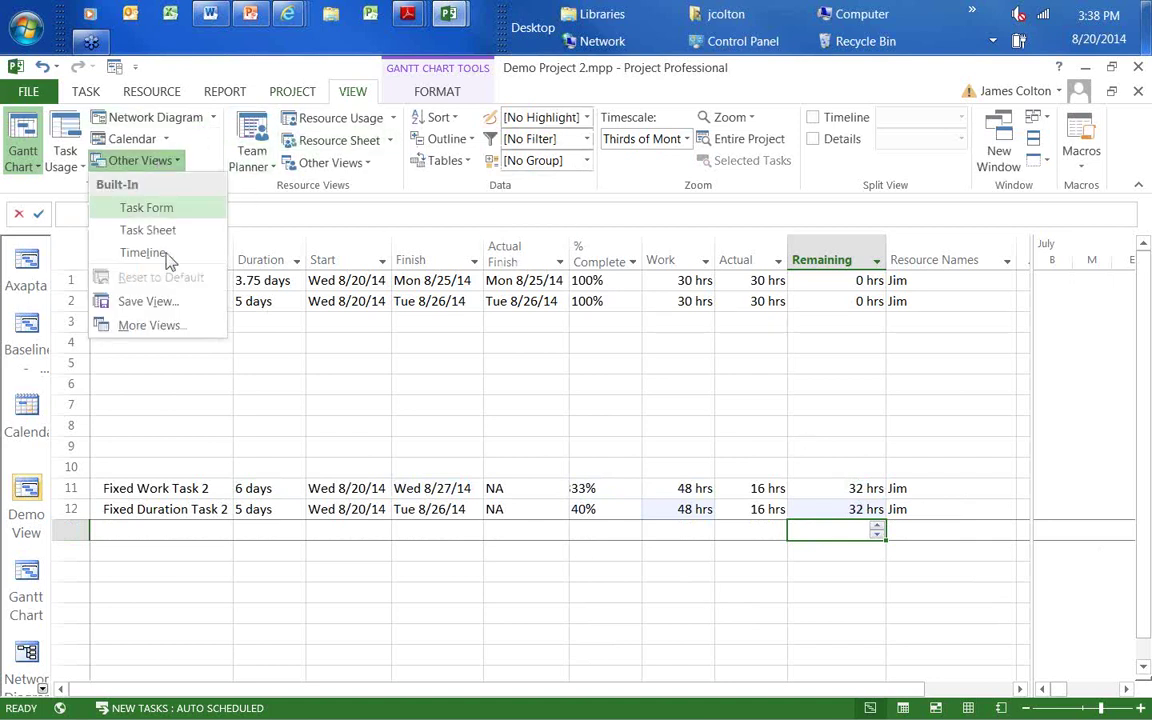
{"action": "left_click", "coordinate": [176, 326]}
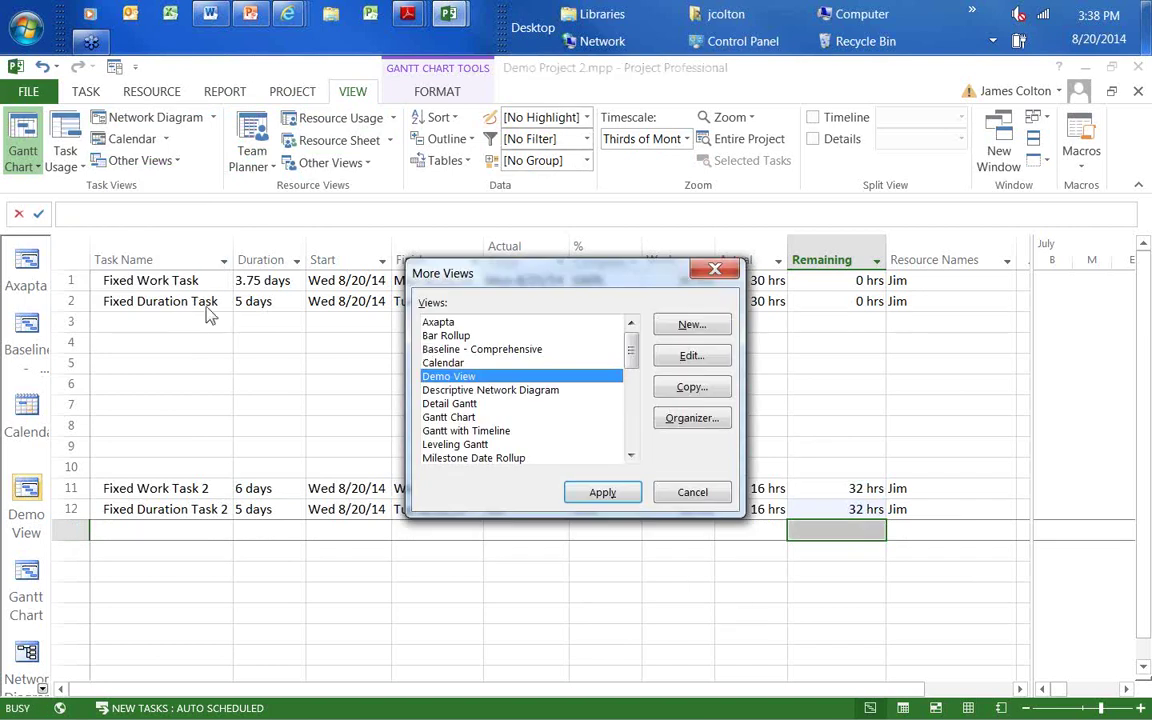
{"action": "left_click", "coordinate": [470, 349]}
{"action": "left_click", "coordinate": [602, 492]}
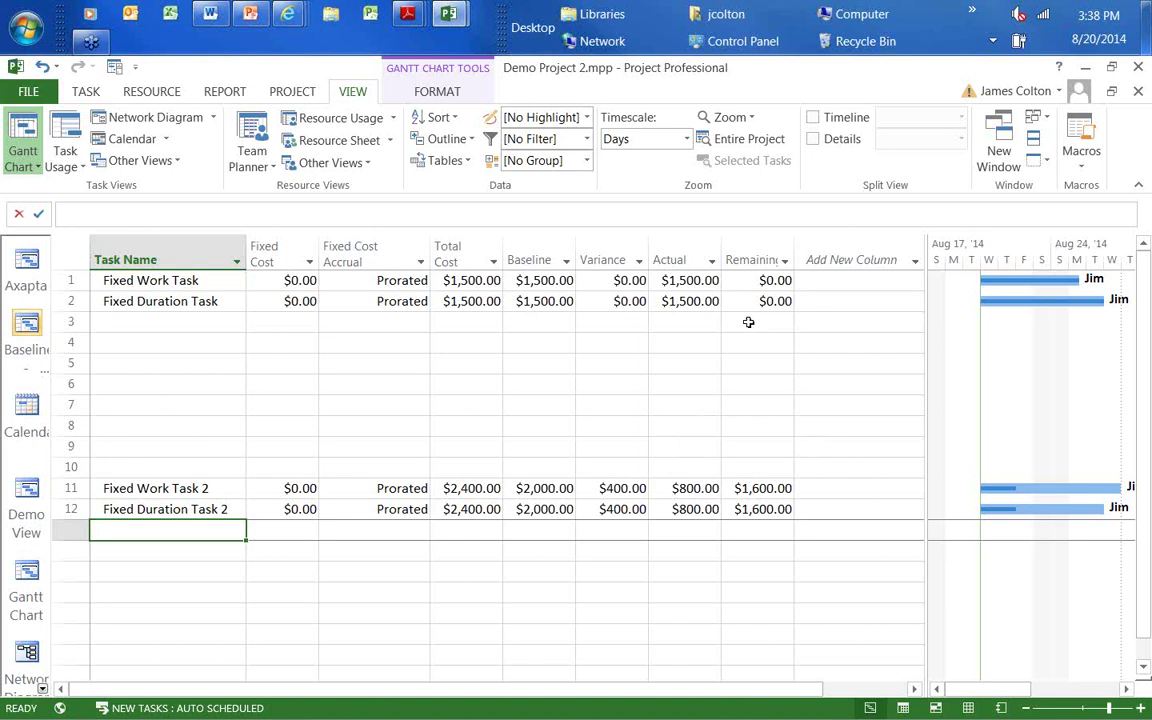
Step: Add a Schedule Health (Enterprise) column after the Remaining column
{"action": "left_click", "coordinate": [836, 256]}
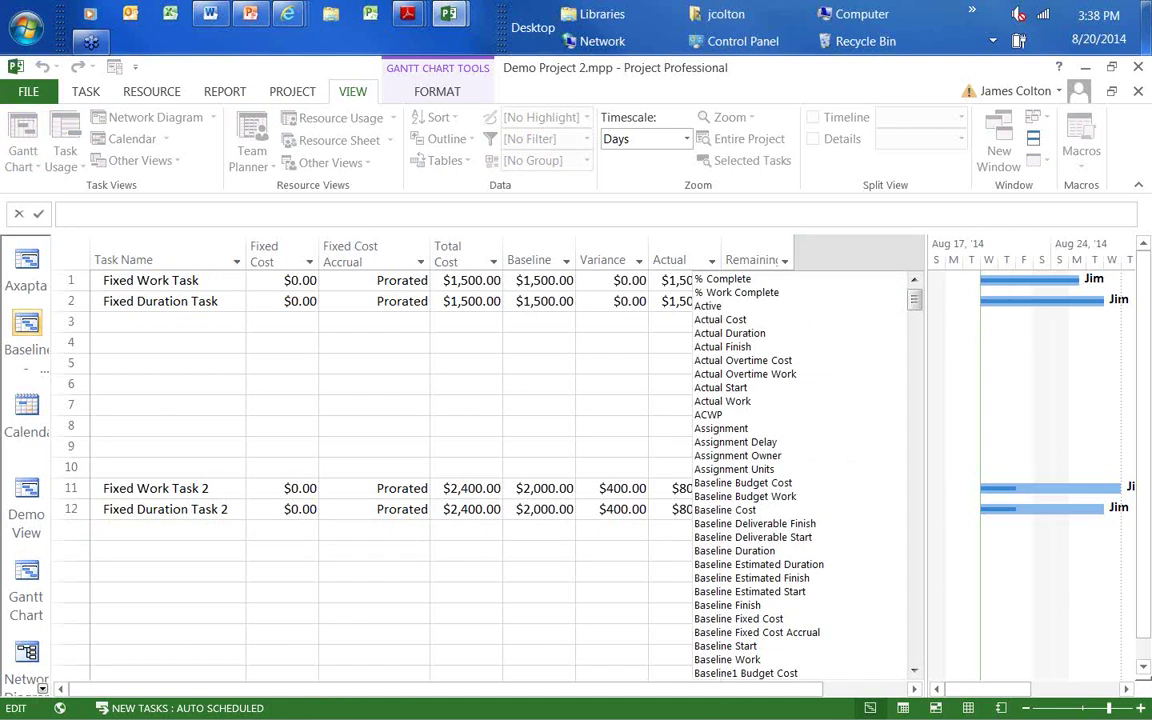
{"action": "type", "text": "schedule Health (Enterprise"}
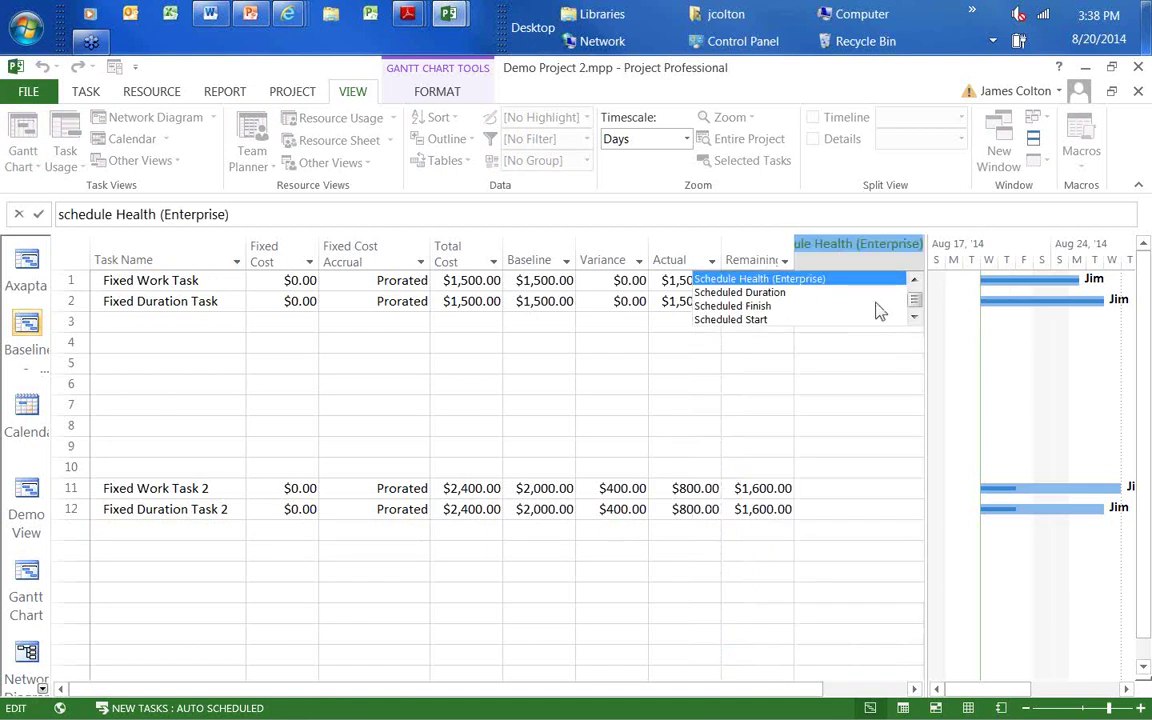
{"action": "left_click", "coordinate": [914, 317]}
{"action": "left_click", "coordinate": [914, 317]}
{"action": "left_click", "coordinate": [914, 317]}
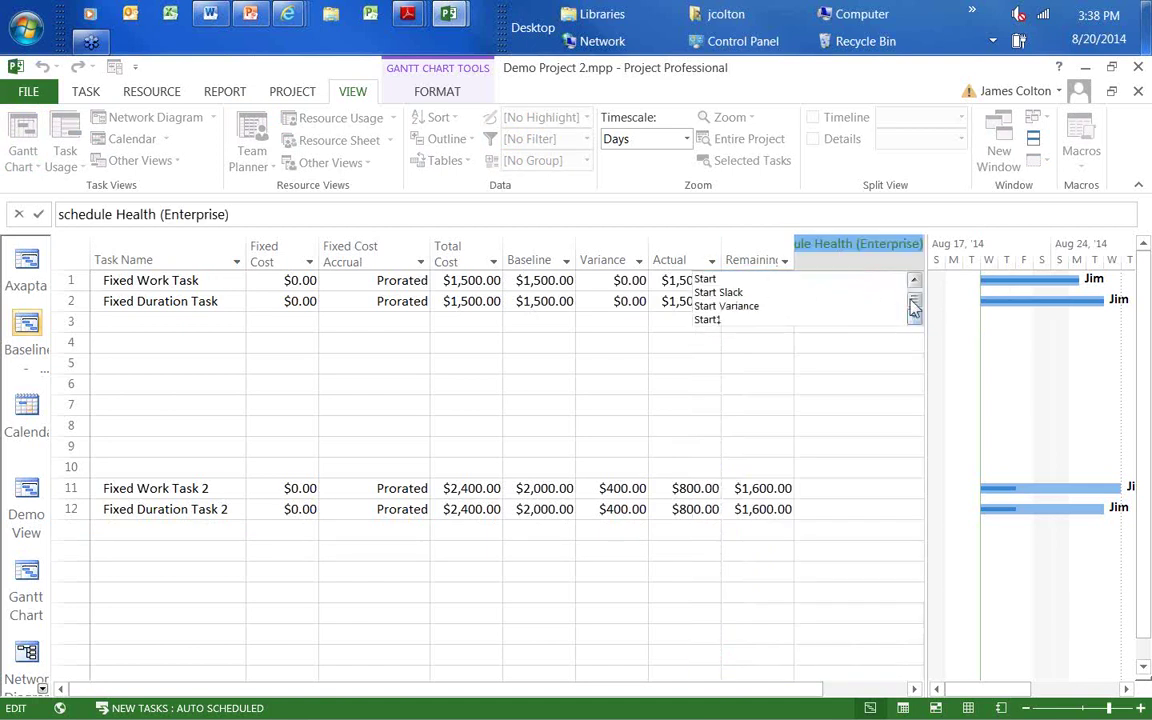
{"action": "left_click", "coordinate": [914, 281]}
{"action": "scroll", "coordinate": [905, 300], "scroll_direction": "up", "scroll_amount": 2}
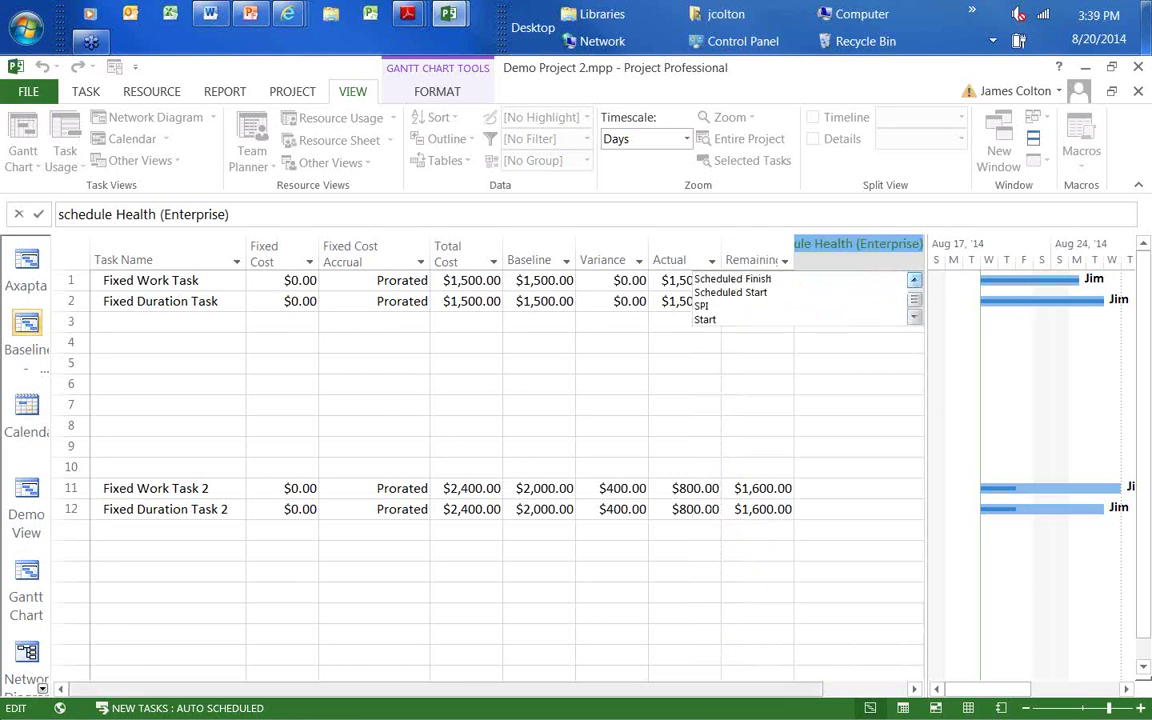
{"action": "key", "text": "Return"}
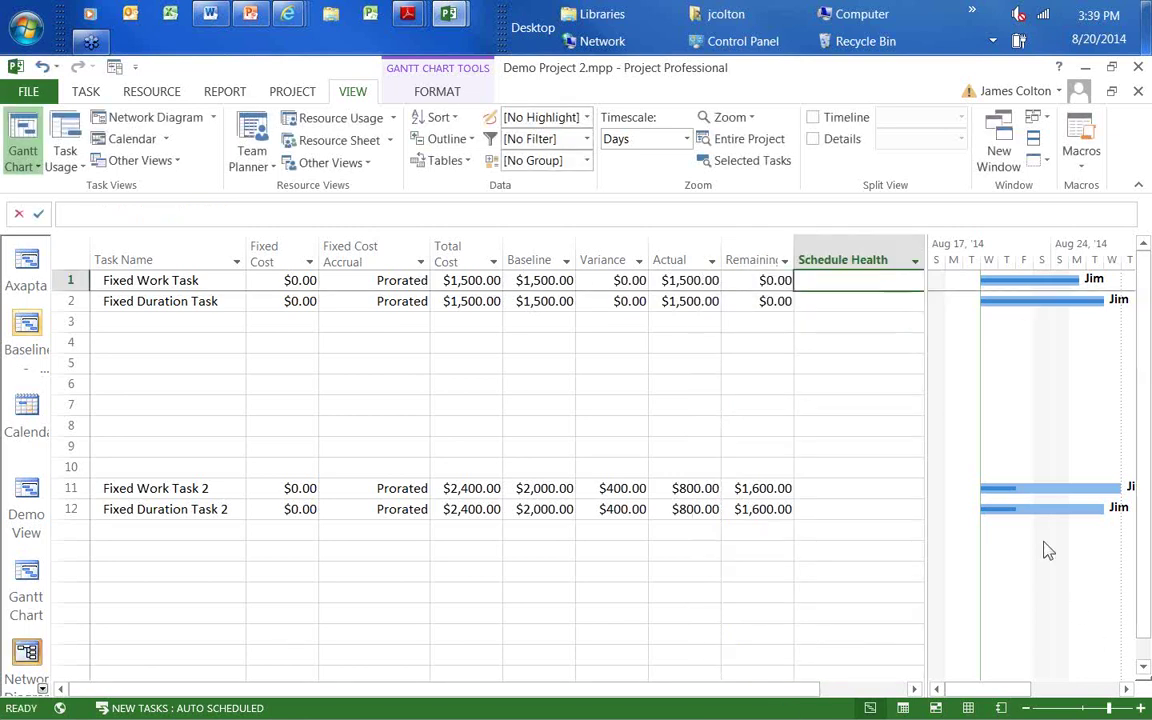
{"action": "left_click", "coordinate": [738, 446]}
{"action": "left_click", "coordinate": [829, 259]}
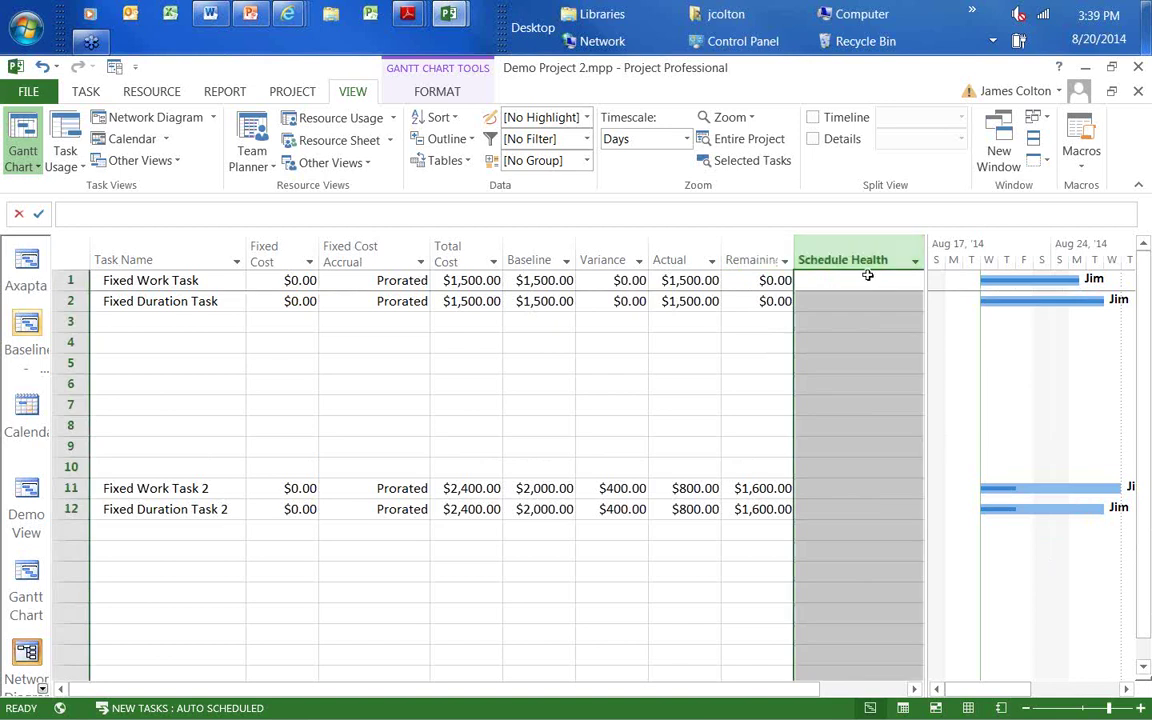
{"action": "right_click", "coordinate": [827, 260]}
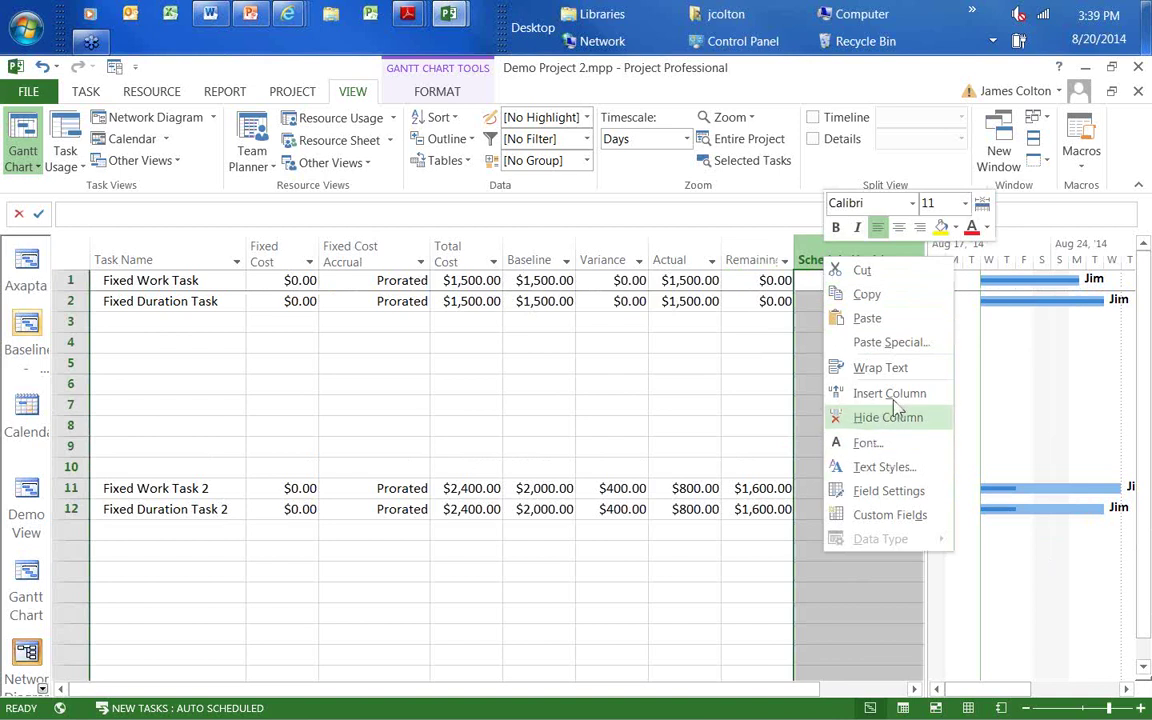
{"action": "left_click", "coordinate": [892, 393]}
{"action": "type", "text": "fins"}
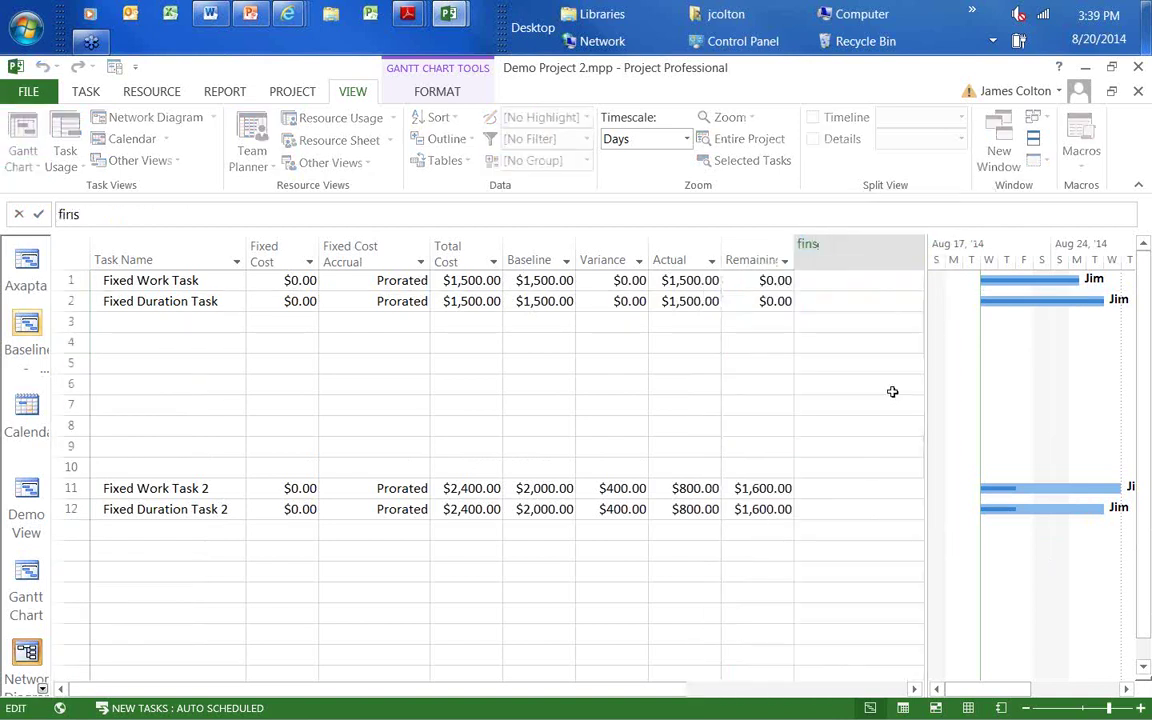
{"action": "key", "text": "BackSpace"}
{"action": "key", "text": "BackSpace"}
{"action": "key", "text": "BackSpace"}
{"action": "key", "text": "BackSpace"}
{"action": "left_click", "coordinate": [754, 386]}
Step: Insert an Actual Start column before the Schedule Health column
{"action": "left_click", "coordinate": [838, 260]}
{"action": "right_click", "coordinate": [840, 262]}
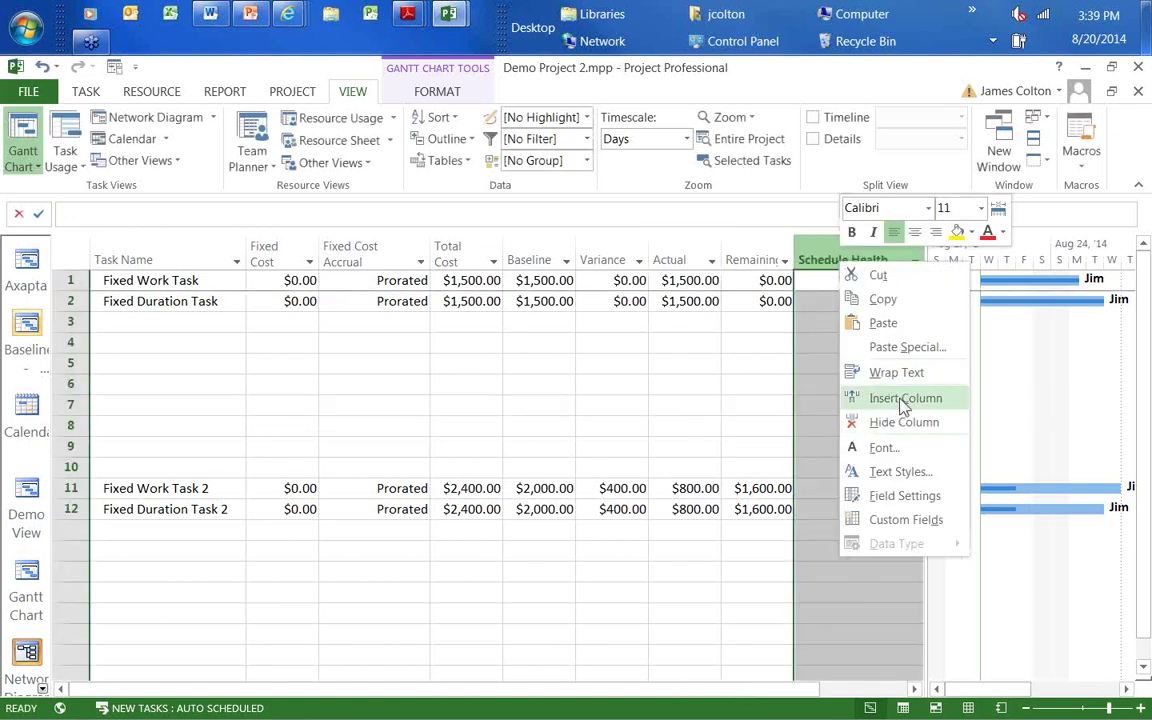
{"action": "left_click", "coordinate": [895, 398]}
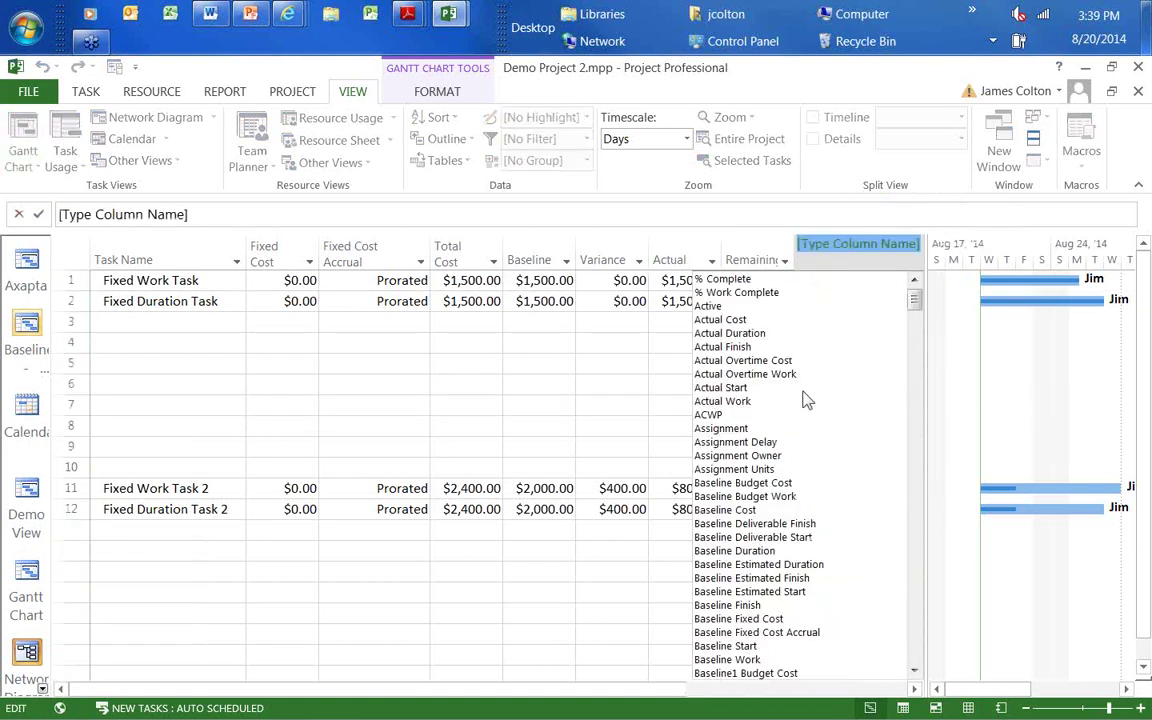
{"action": "left_click", "coordinate": [745, 387]}
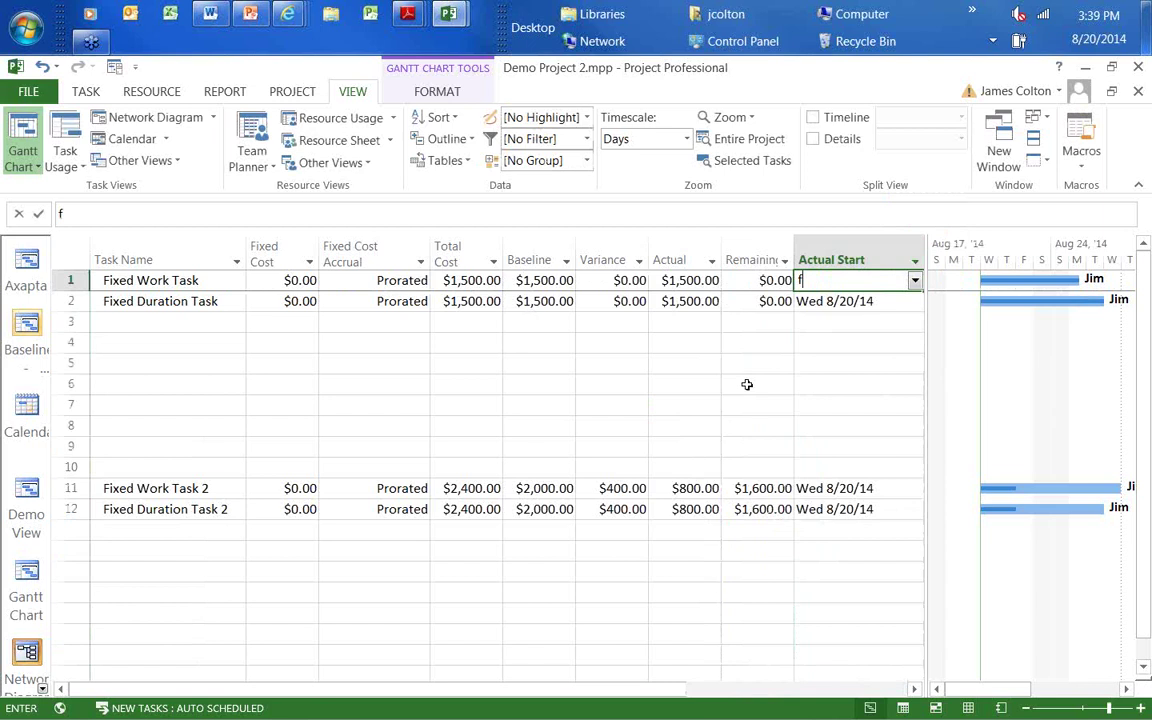
{"action": "type", "text": "f"}
{"action": "key", "text": "Return"}
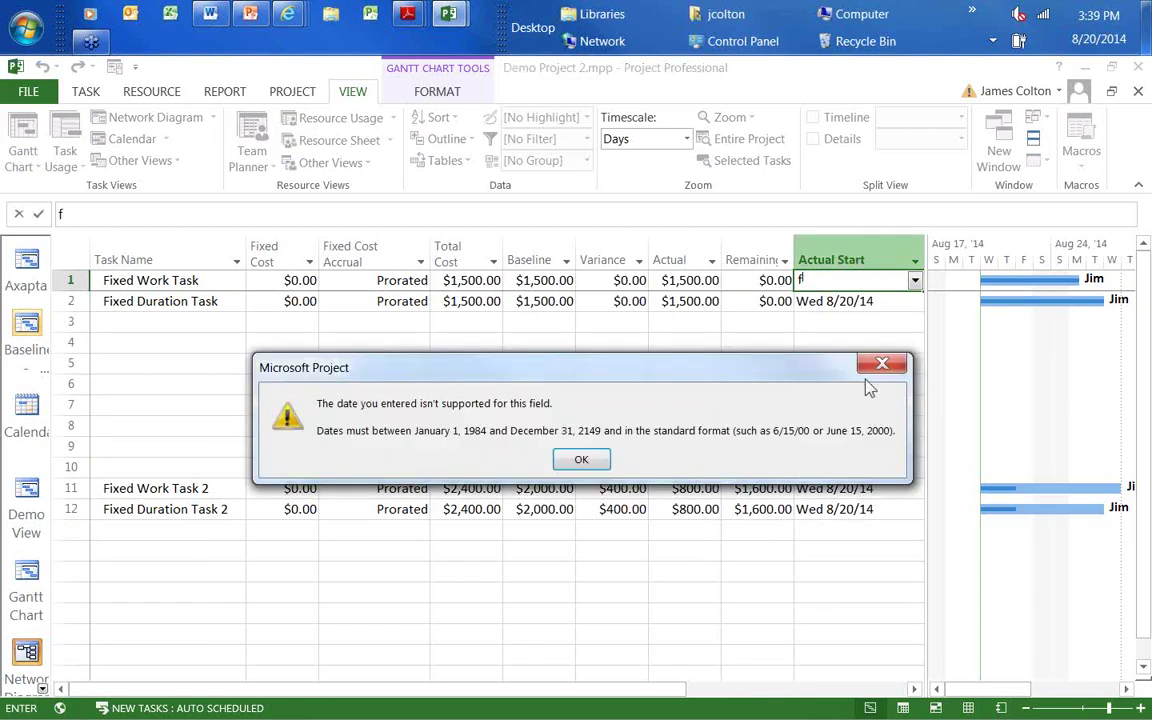
{"action": "key", "text": "Return"}
{"action": "key", "text": "Return"}
{"action": "key", "text": "Escape"}
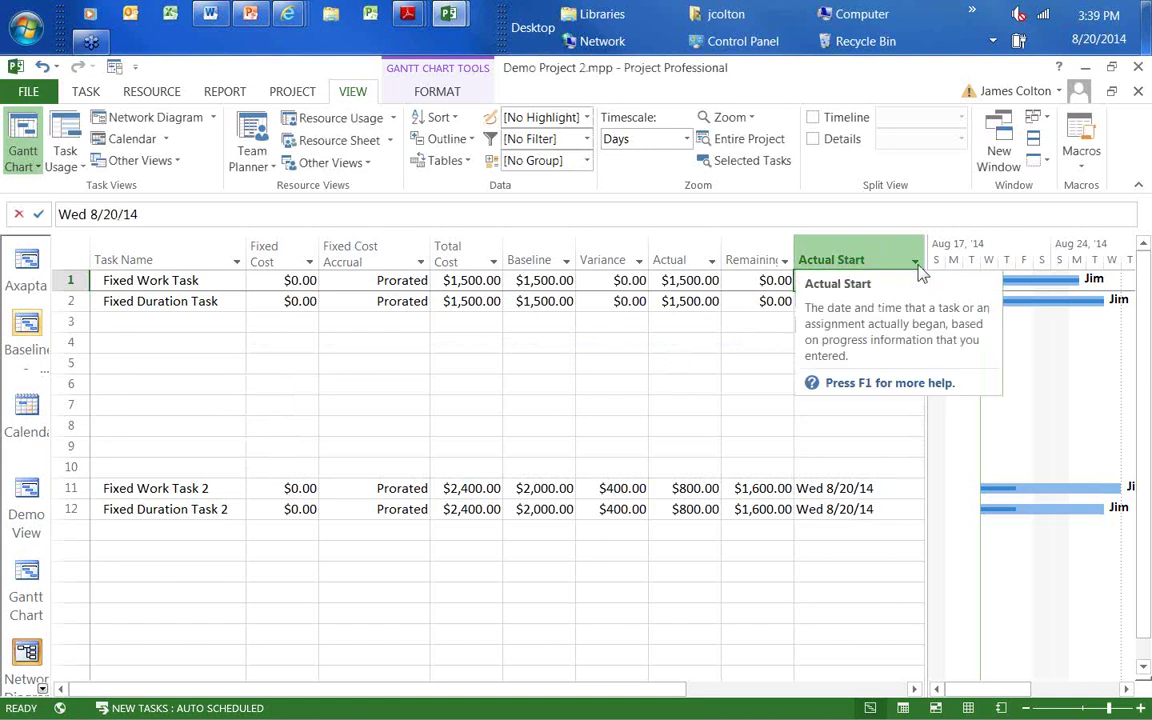
Step: Widen the task table and insert a Finish Variance column between Actual Start and Schedule Health
{"action": "left_click_drag", "start_coordinate": [928, 264], "coordinate": [1049, 267]}
{"action": "left_click", "coordinate": [972, 260]}
{"action": "right_click", "coordinate": [975, 261]}
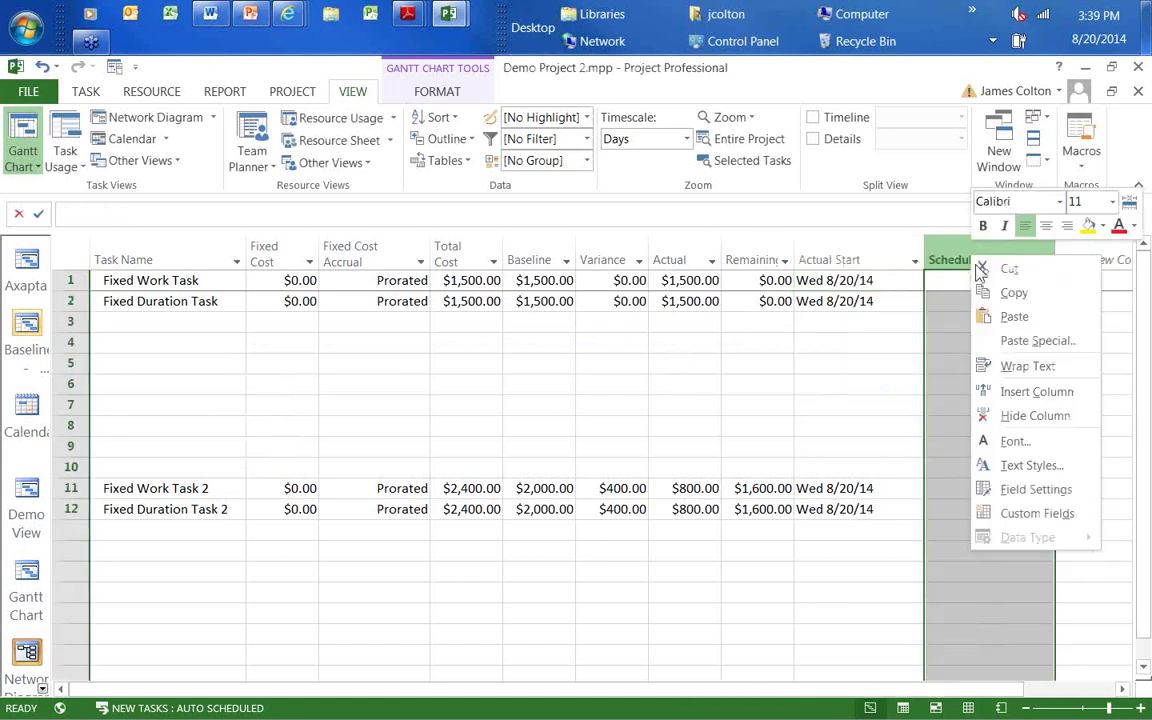
{"action": "left_click", "coordinate": [1037, 391]}
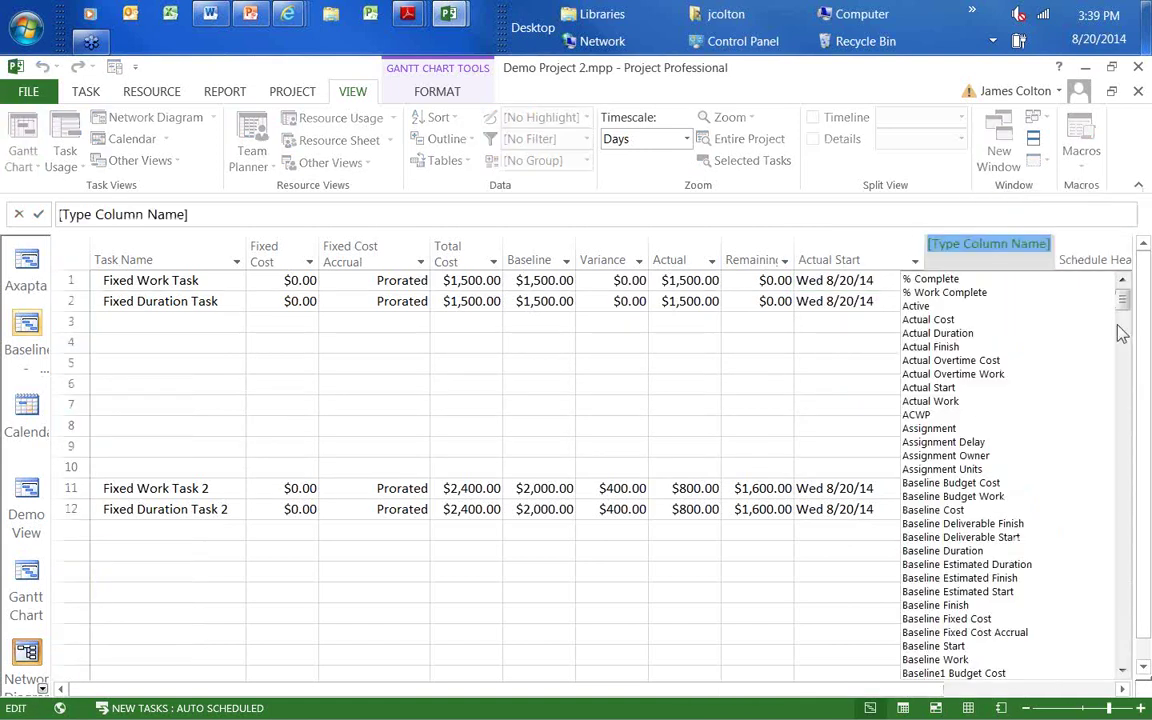
{"action": "left_click_drag", "start_coordinate": [1128, 314], "coordinate": [1111, 507]}
{"action": "left_click", "coordinate": [968, 415]}
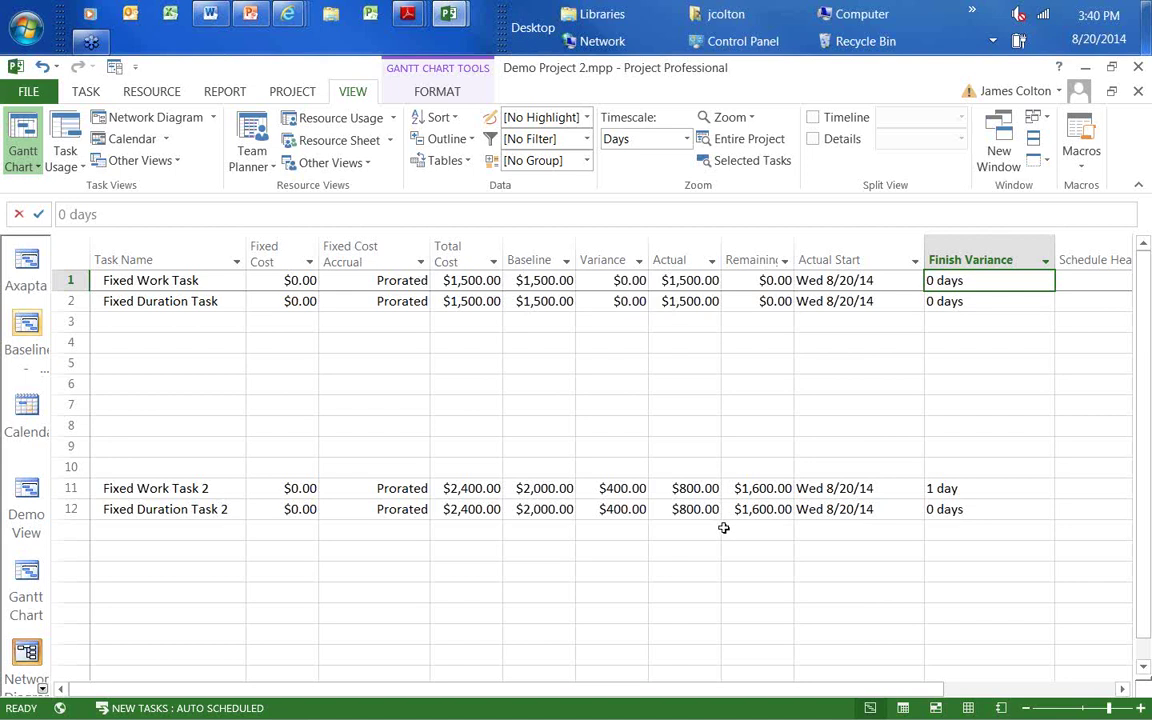
Step: Switch to the Router Benchmark System Upgrade project and show it in the Task Usage view
{"action": "left_click", "coordinate": [535, 426]}
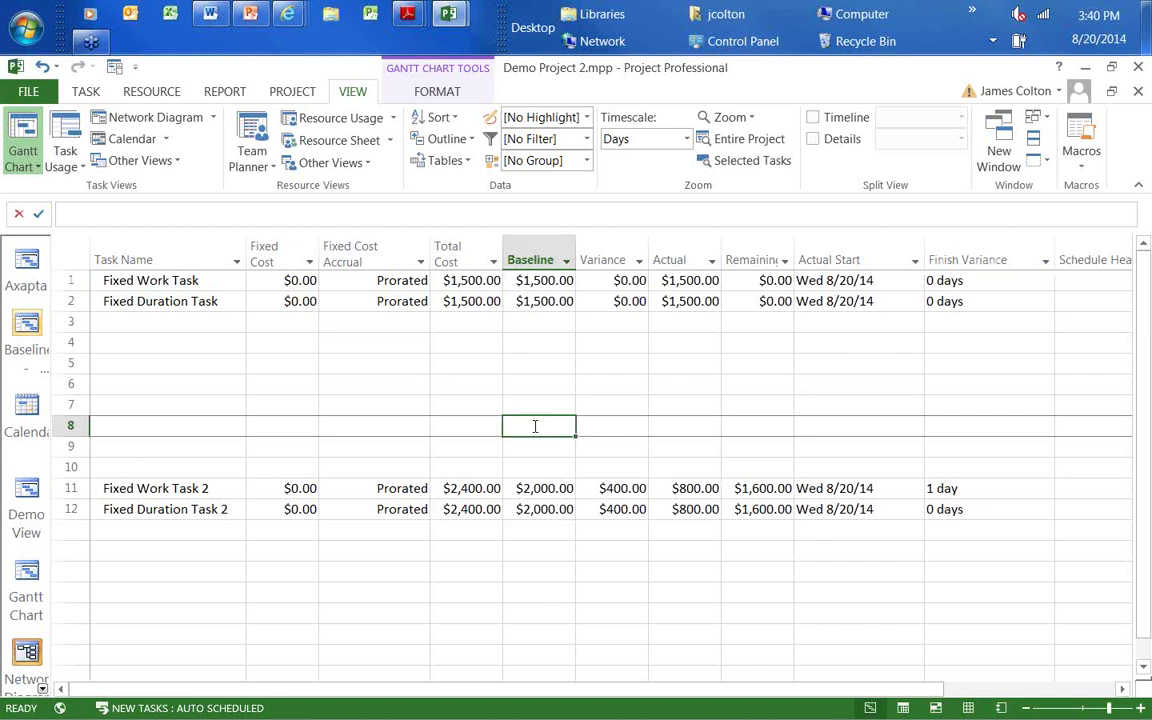
{"action": "left_click", "coordinate": [450, 14]}
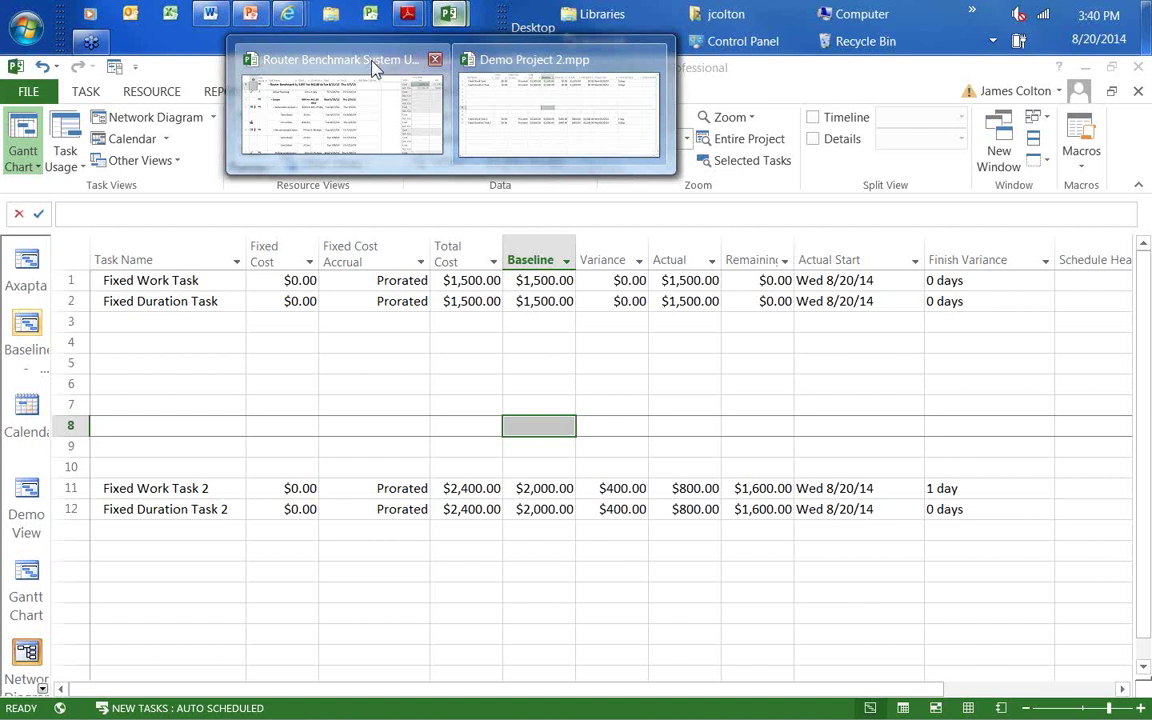
{"action": "left_click", "coordinate": [340, 58]}
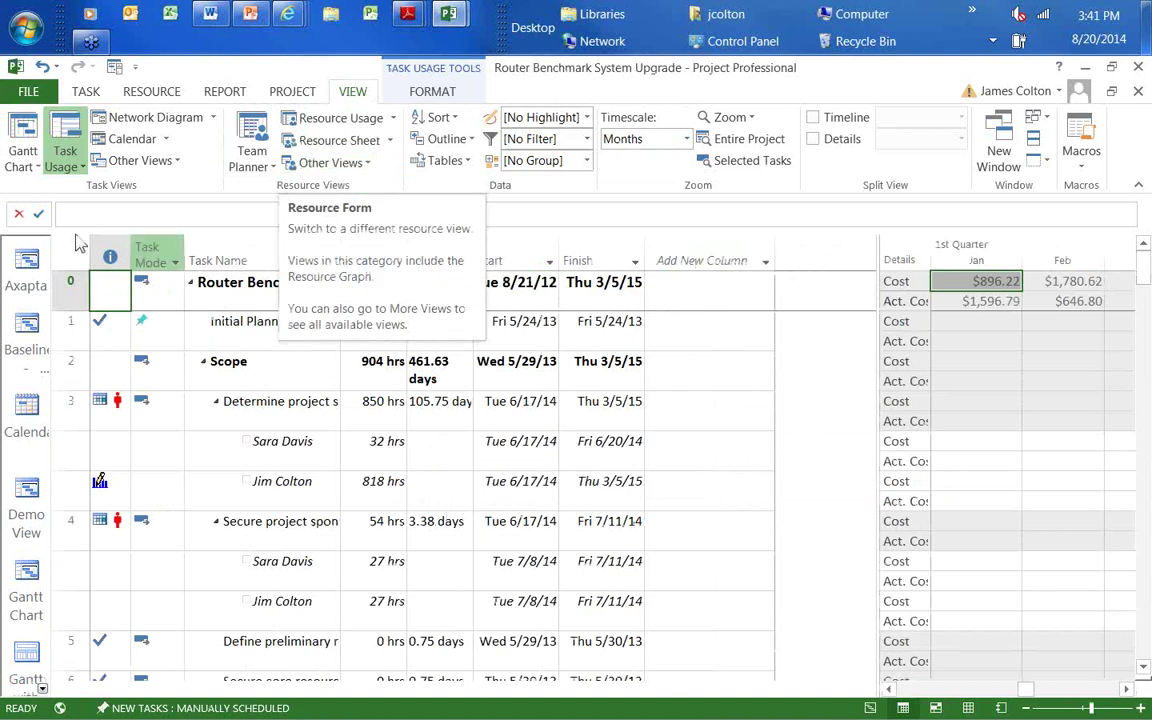
{"action": "left_click", "coordinate": [64, 145]}
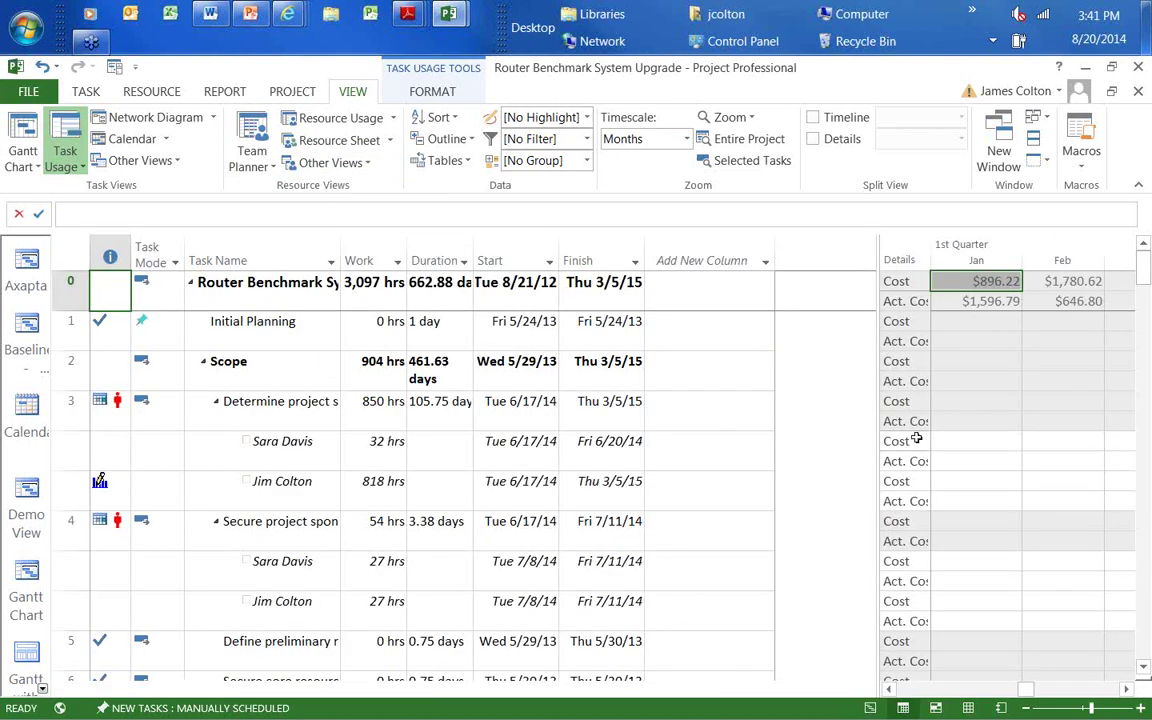
Step: Widen the timephased grid and add Work and Actual Work rows to its details
{"action": "left_click_drag", "start_coordinate": [868, 281], "coordinate": [660, 281]}
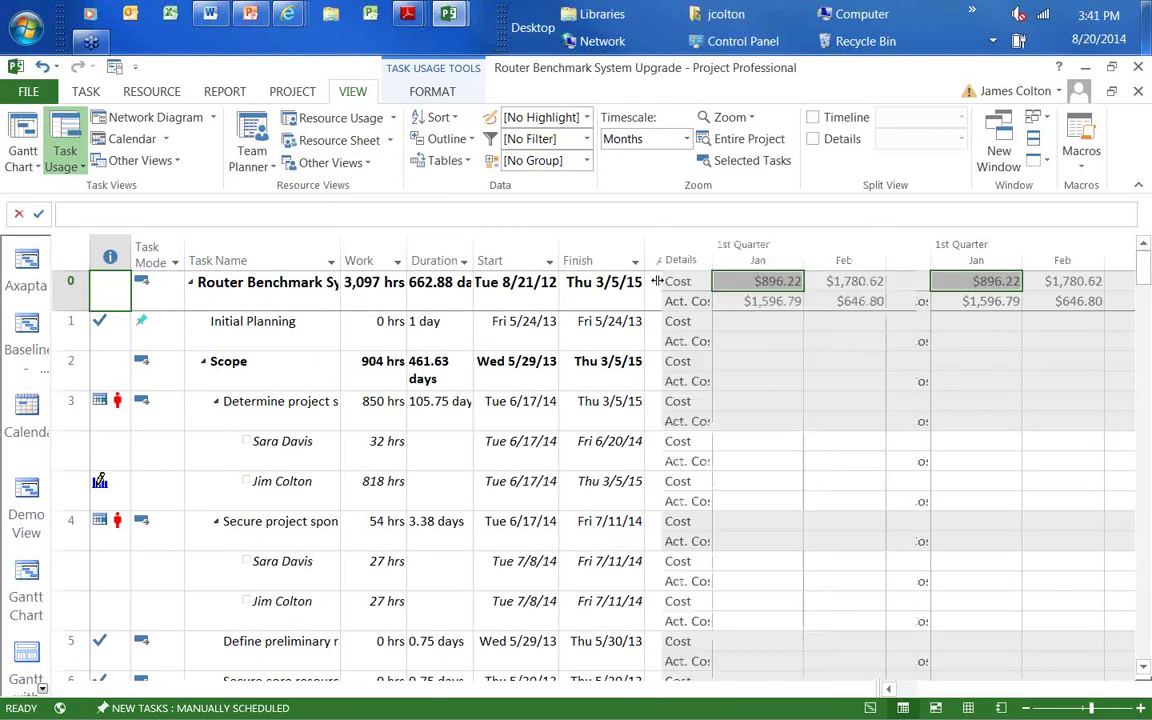
{"action": "right_click", "coordinate": [679, 281]}
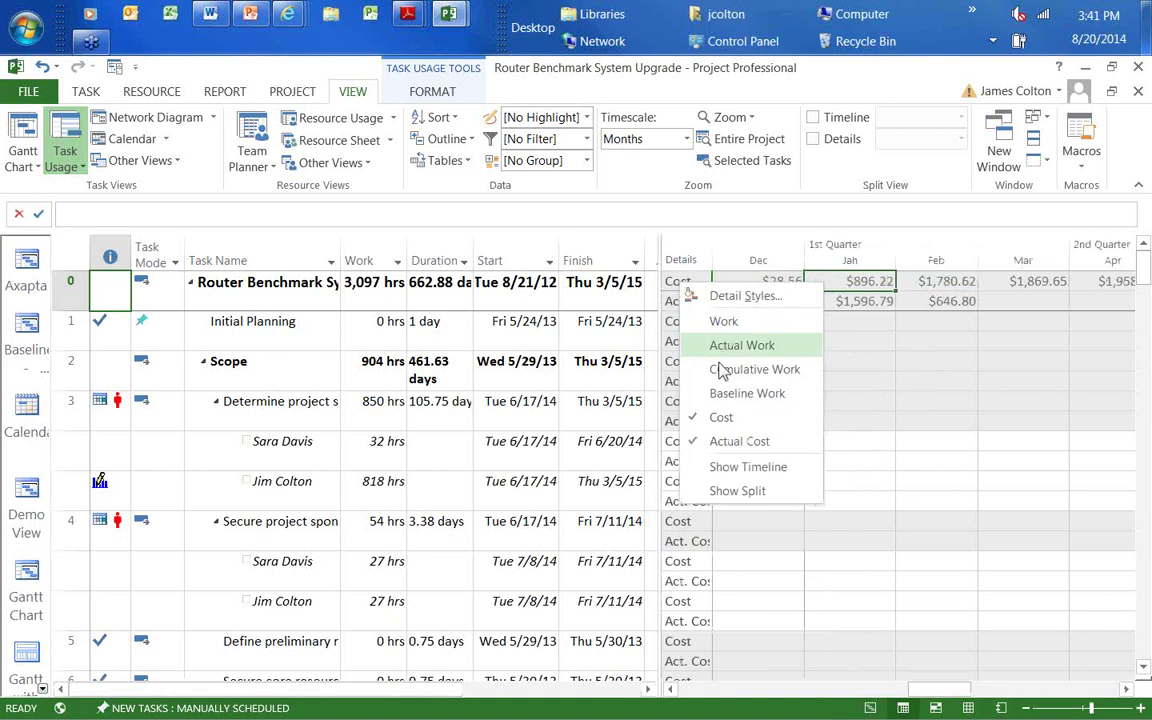
{"action": "left_click", "coordinate": [691, 321]}
{"action": "right_click", "coordinate": [689, 321]}
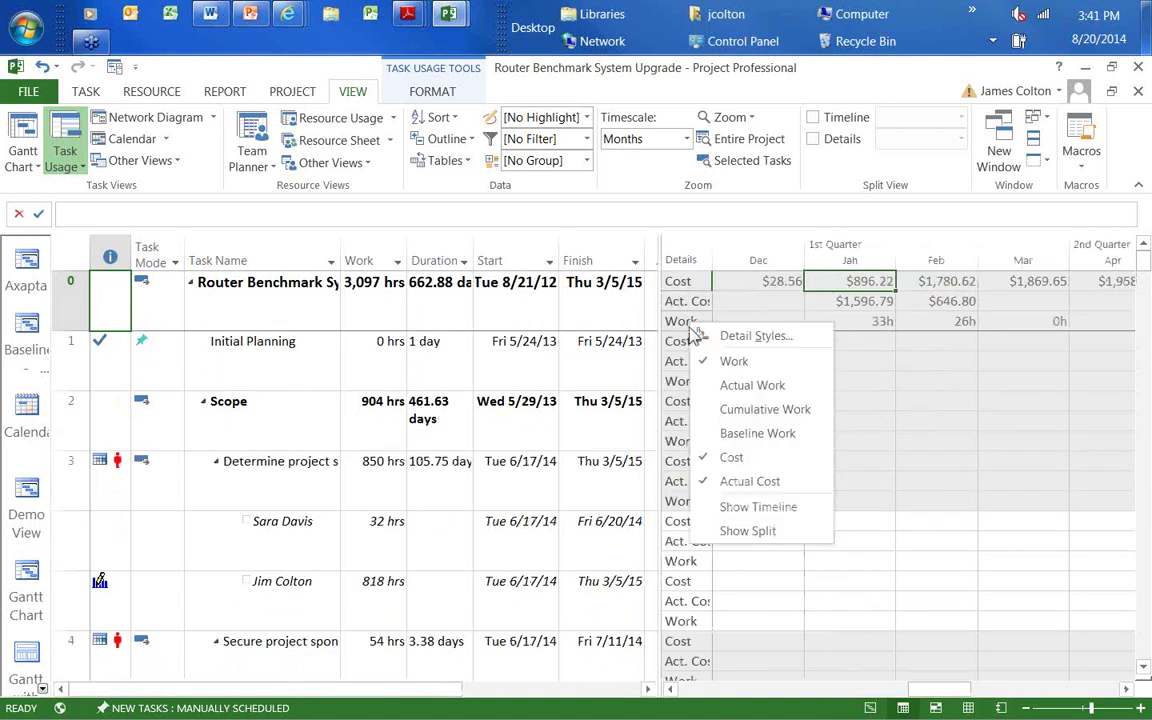
{"action": "left_click", "coordinate": [725, 386]}
Step: Remove the Cost and Actual Cost rows from the timephased grid's details
{"action": "right_click", "coordinate": [697, 369]}
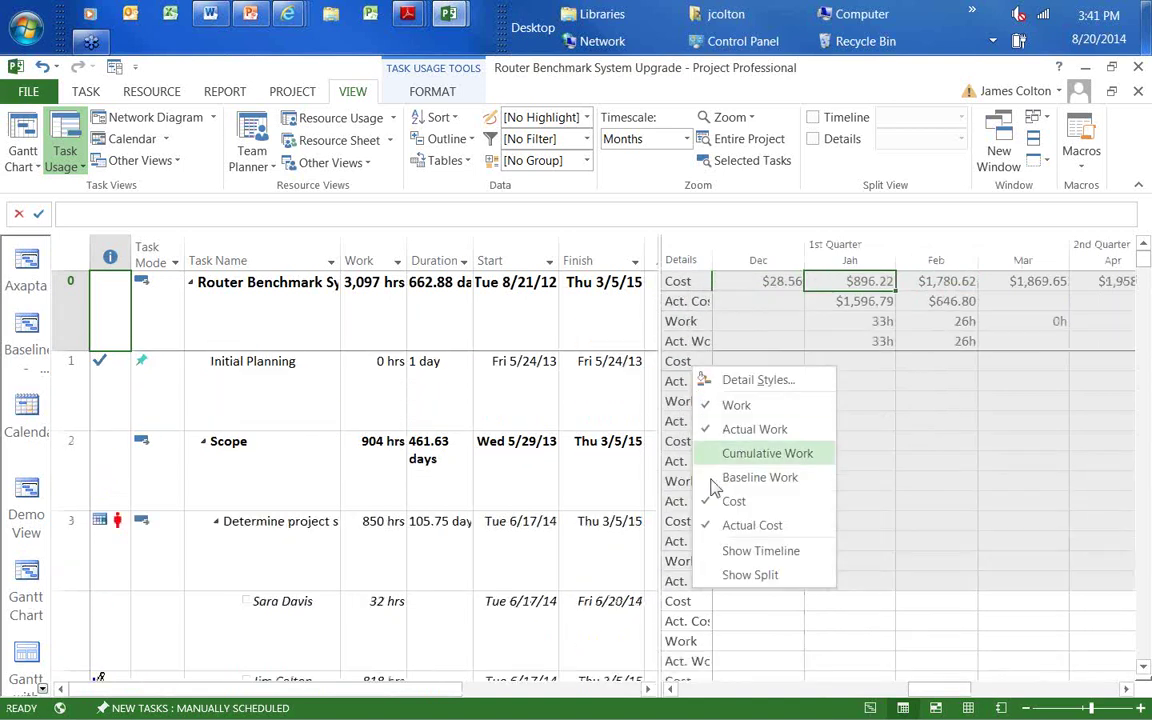
{"action": "left_click", "coordinate": [712, 501]}
{"action": "right_click", "coordinate": [681, 401]}
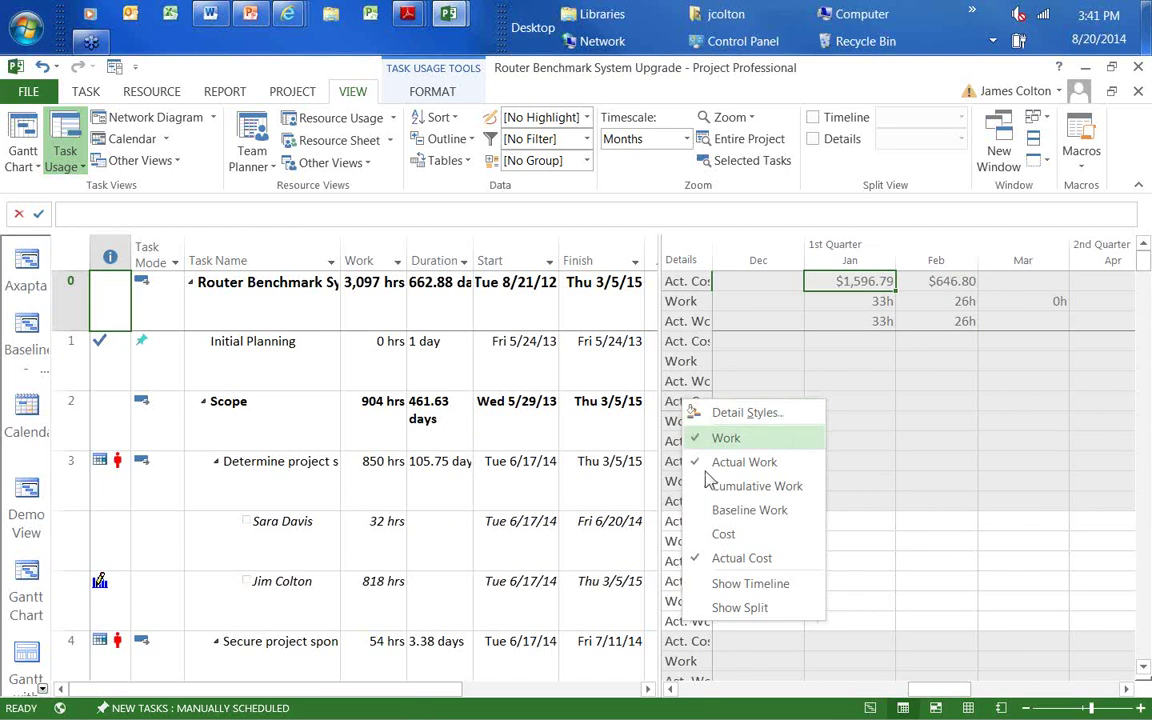
{"action": "left_click", "coordinate": [700, 556]}
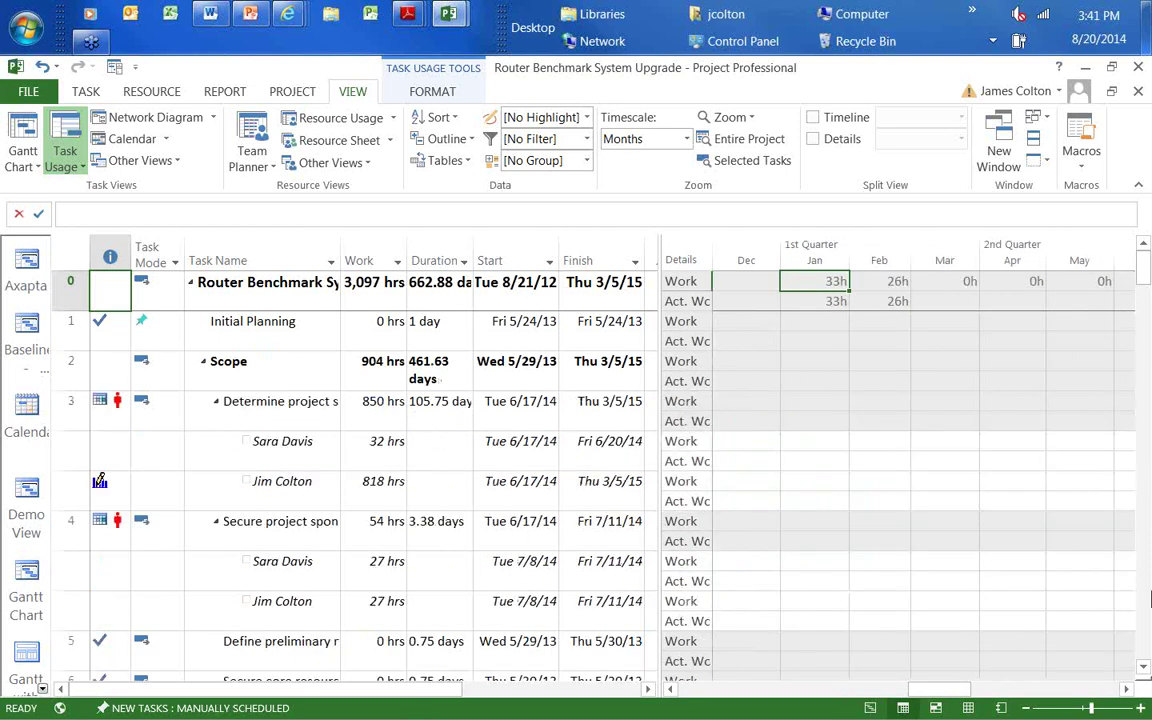
Step: Select the project summary's June work in the timephased grid for review
{"action": "left_click", "coordinate": [1127, 690]}
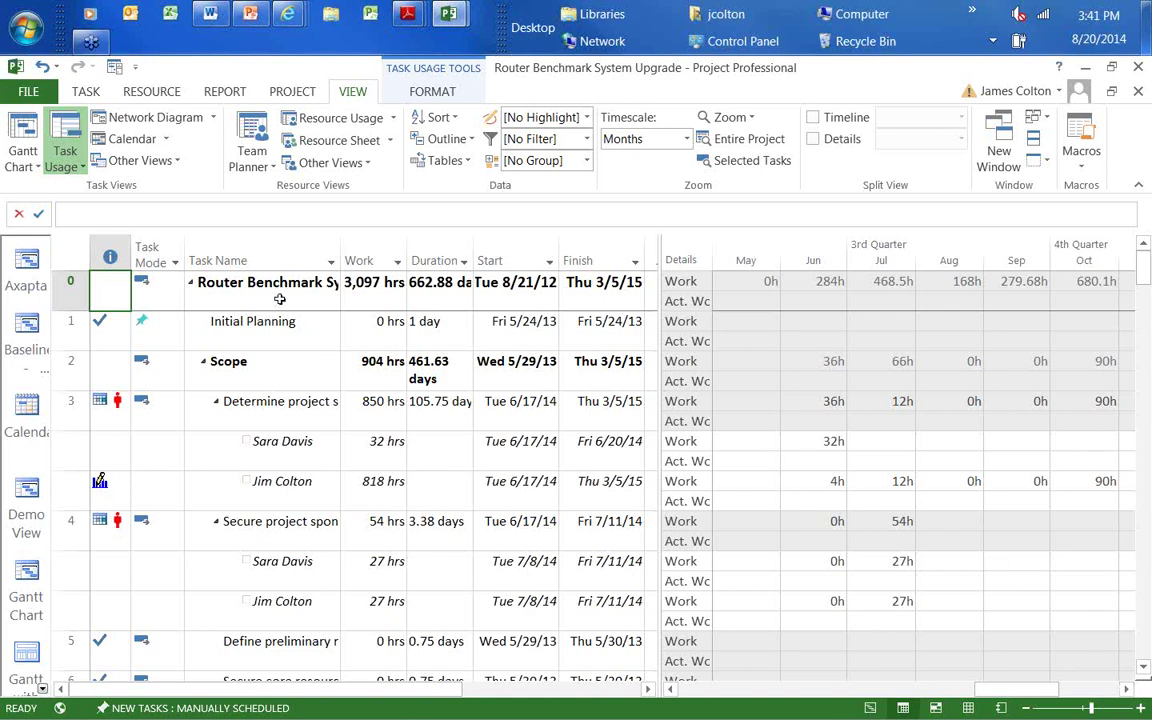
{"action": "left_click", "coordinate": [820, 283]}
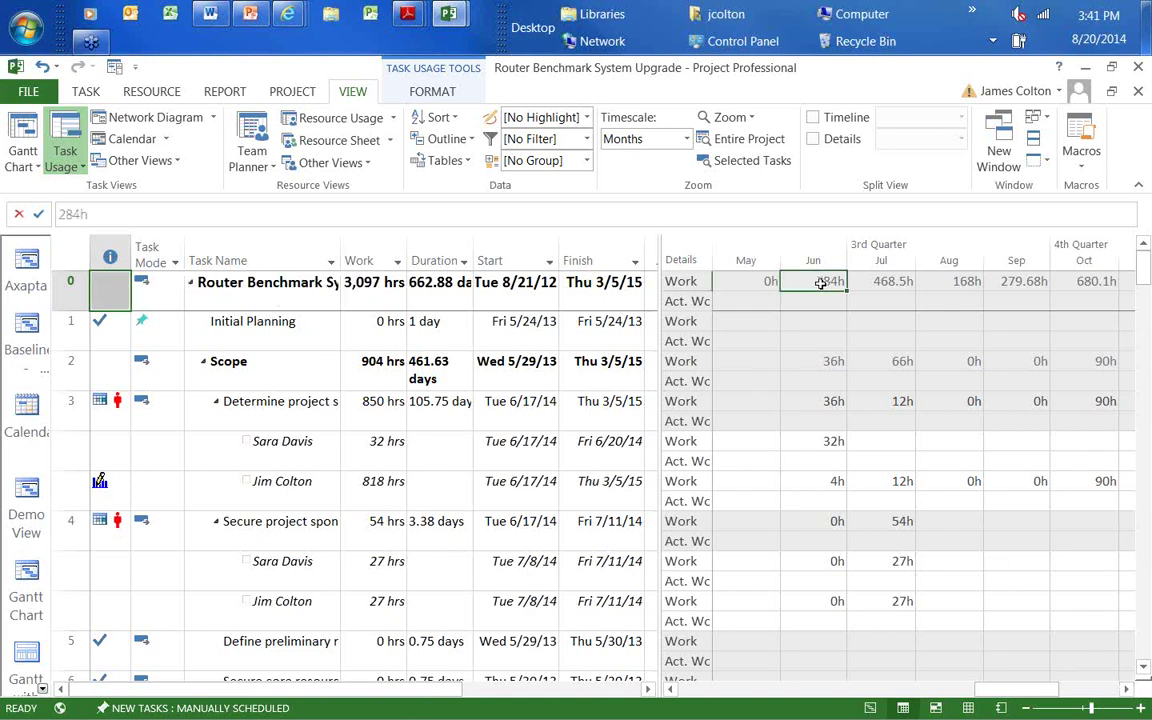
Step: Review the project summary's scheduled work for June through August and its June actual work in the timephased grid
{"action": "left_click", "coordinate": [873, 281]}
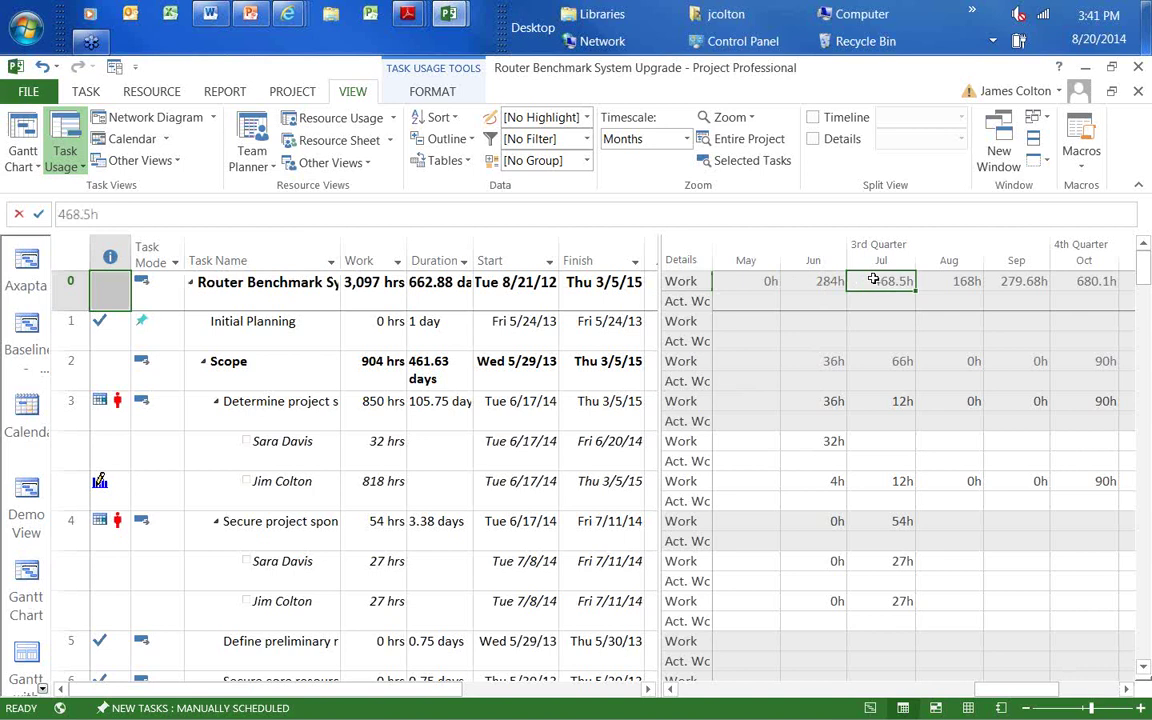
{"action": "left_click", "coordinate": [950, 282]}
{"action": "left_click", "coordinate": [815, 283]}
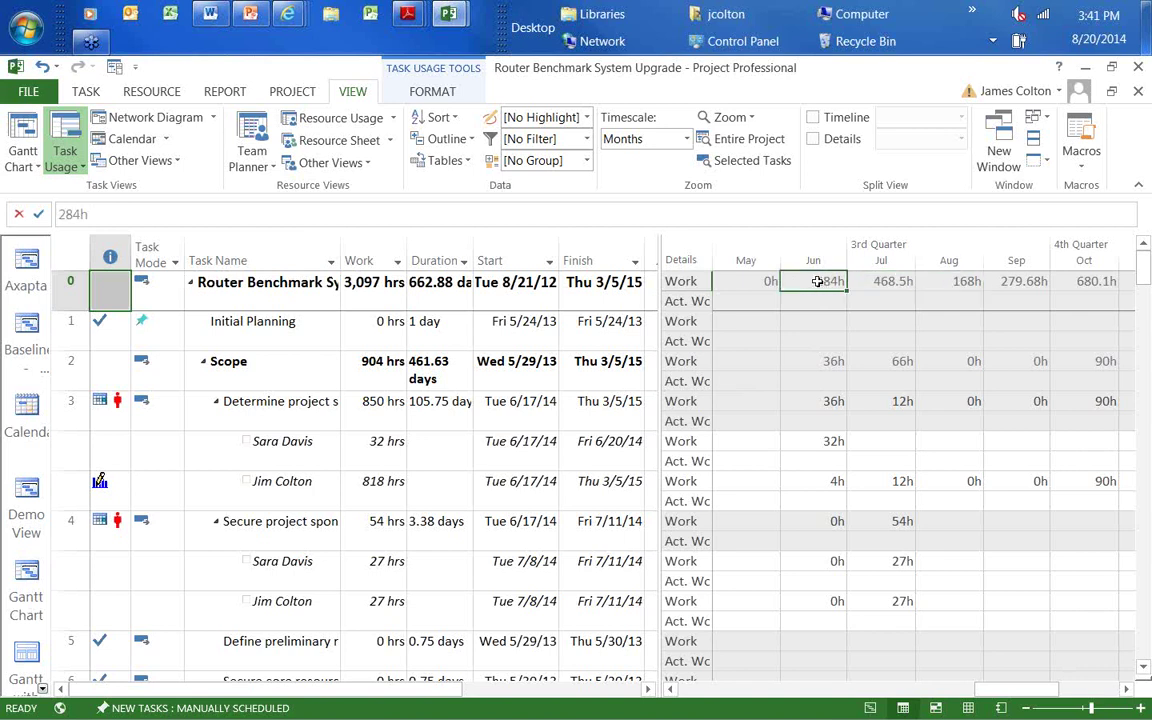
{"action": "left_click", "coordinate": [816, 302]}
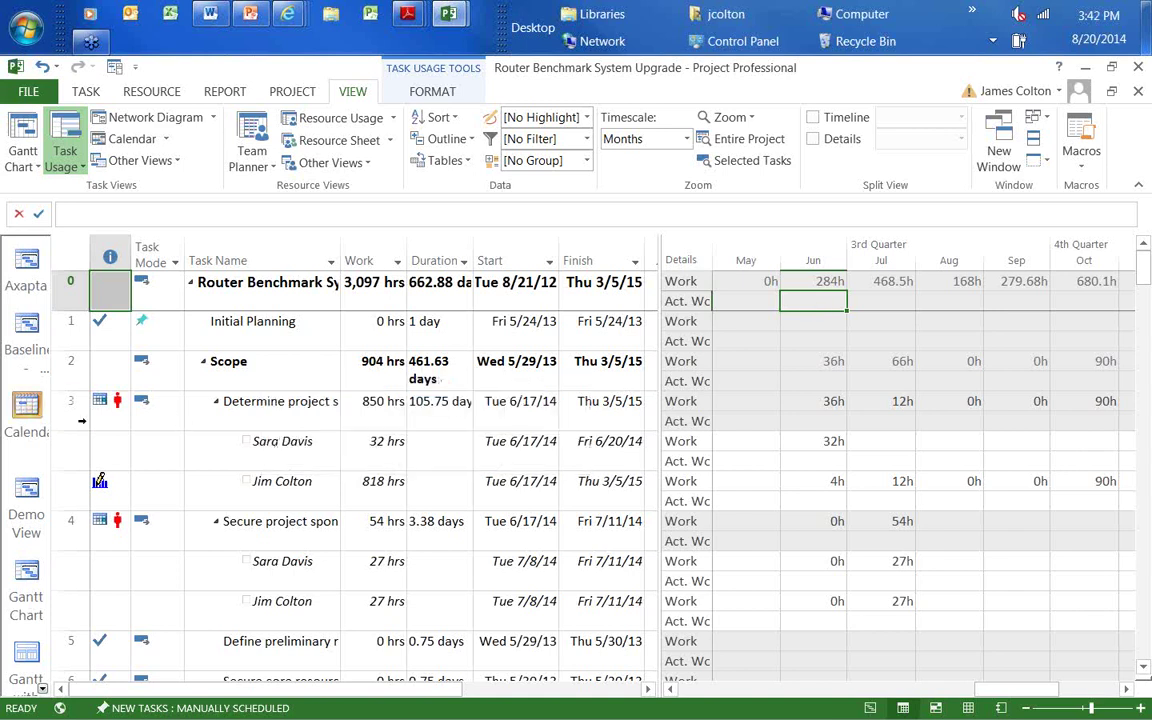
Step: Display the Task Form details for the Determine project scope task in a split view
{"action": "left_click", "coordinate": [247, 409]}
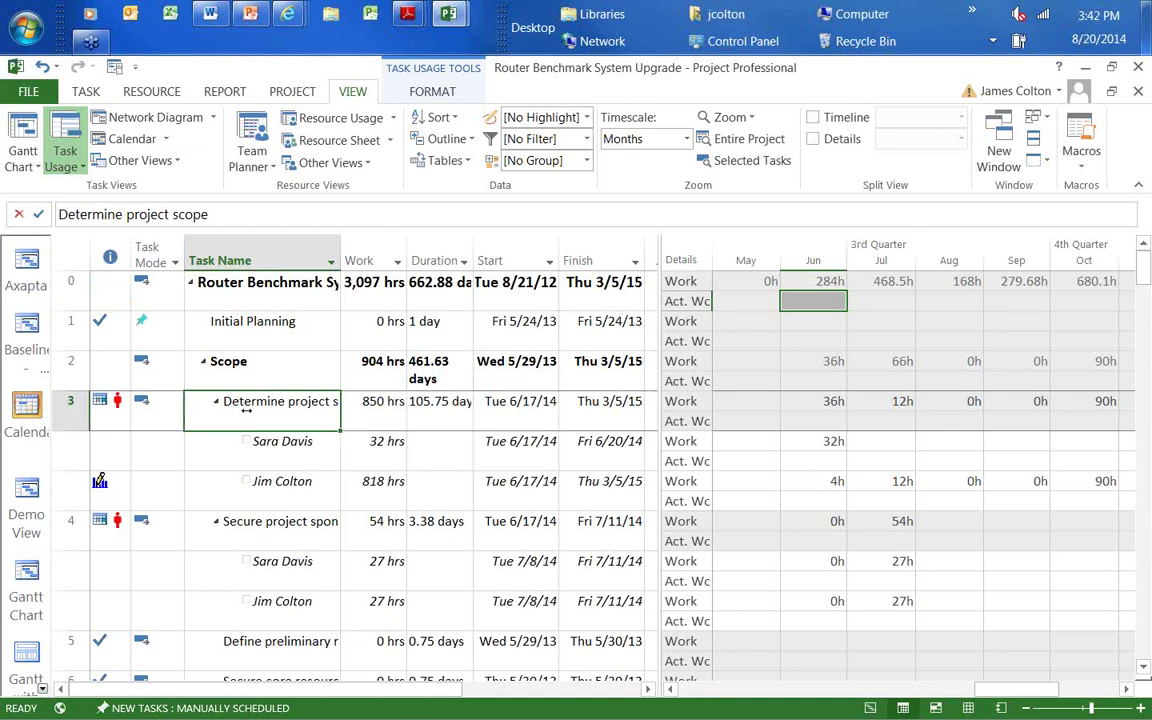
{"action": "left_click", "coordinate": [813, 140]}
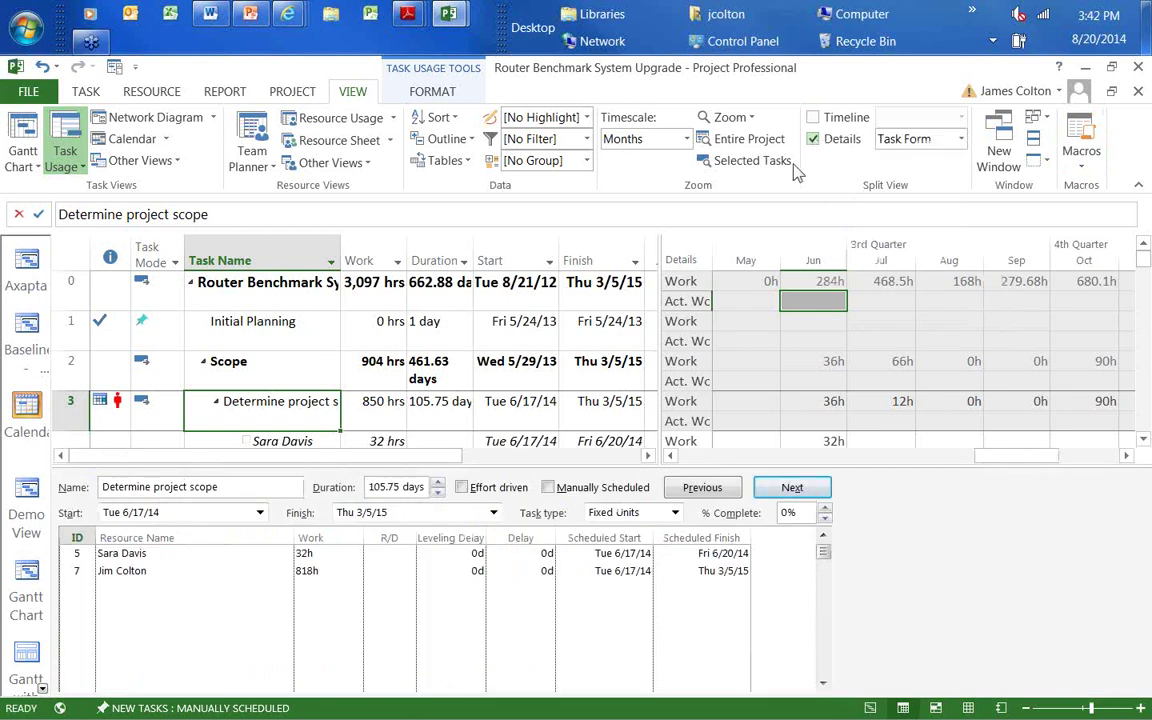
{"action": "left_click", "coordinate": [307, 419]}
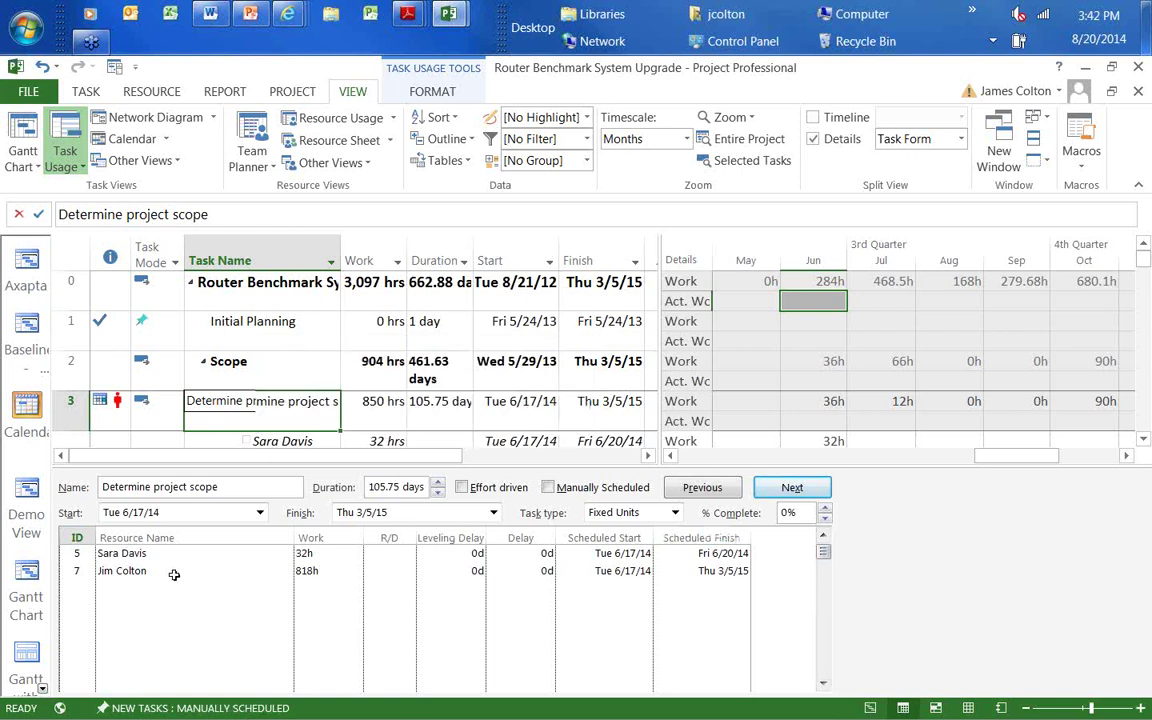
Step: Set the scheduled start of the 818h resource assignment on Determine project scope to Mon 8/25/14
{"action": "left_click", "coordinate": [623, 570]}
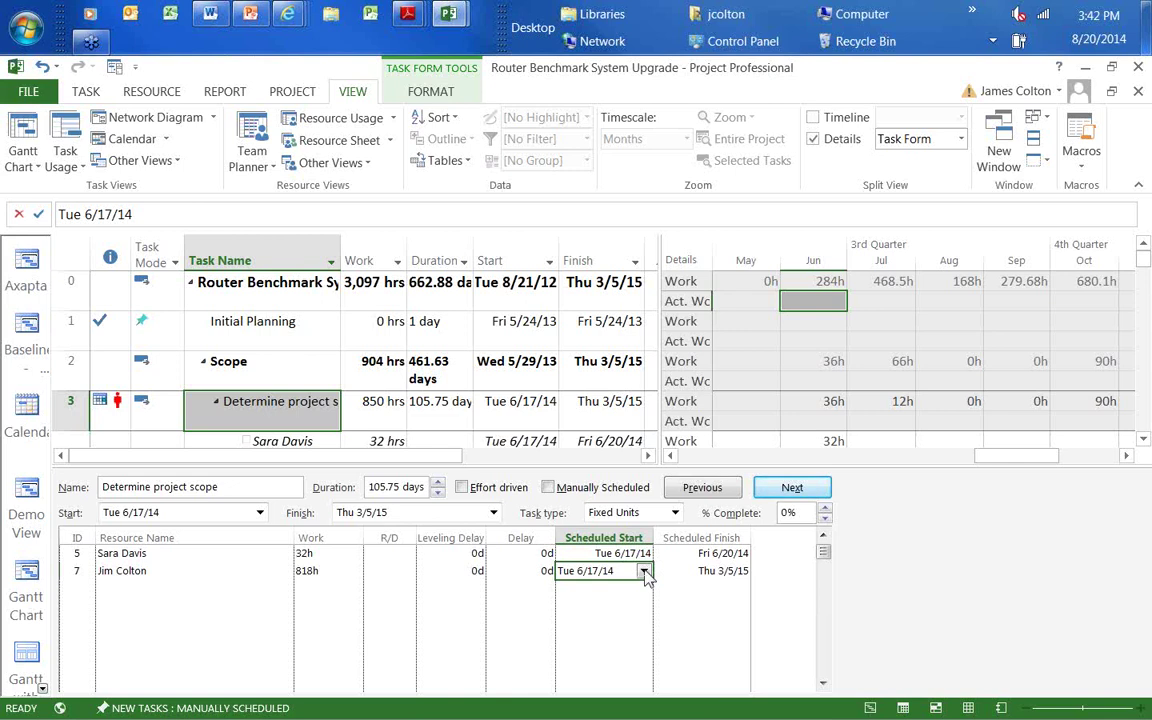
{"action": "left_click", "coordinate": [644, 572]}
{"action": "left_click", "coordinate": [545, 560]}
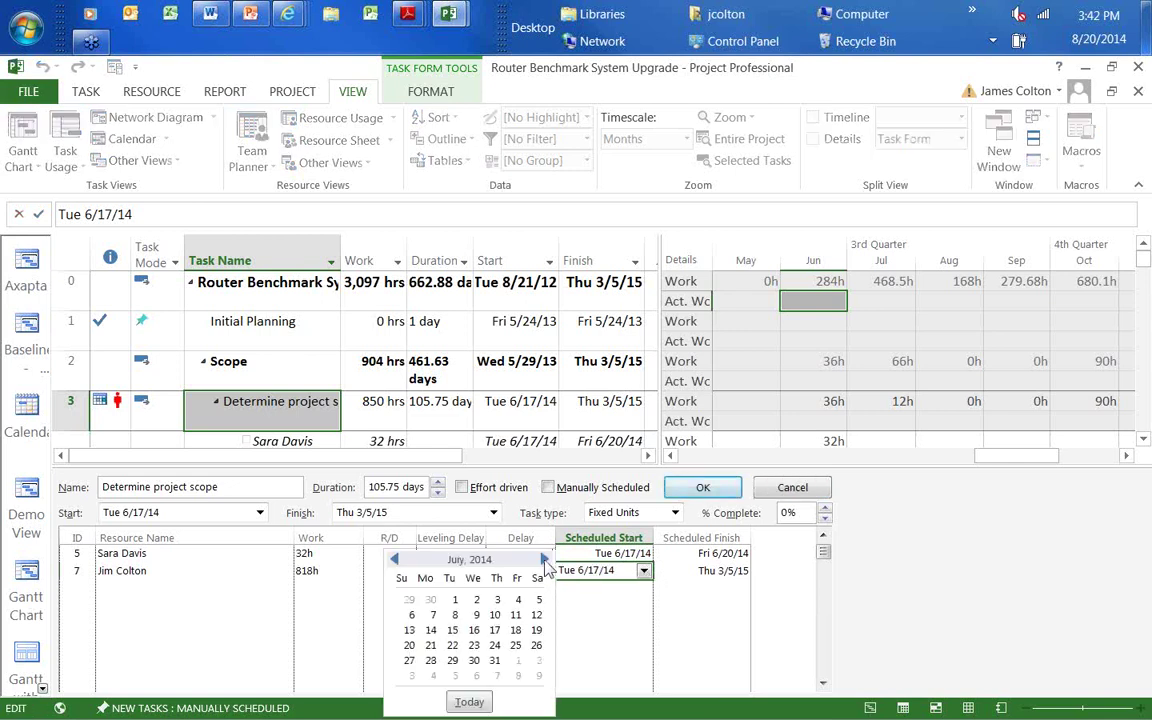
{"action": "left_click", "coordinate": [545, 560]}
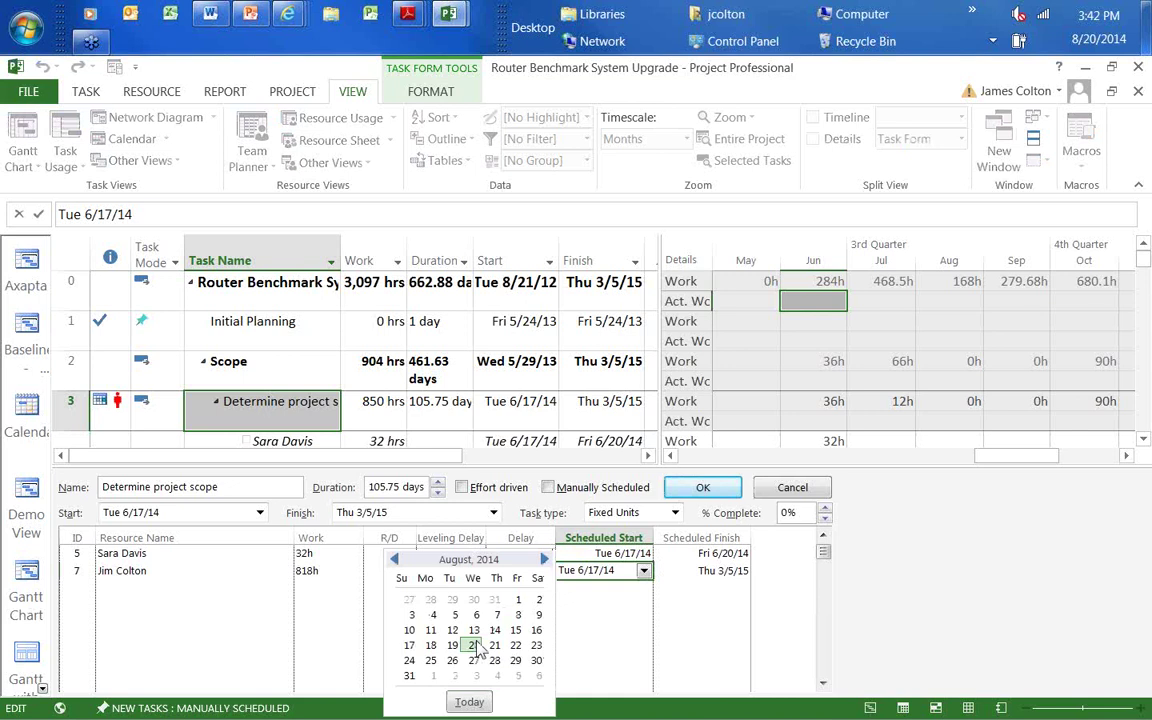
{"action": "left_click", "coordinate": [430, 661]}
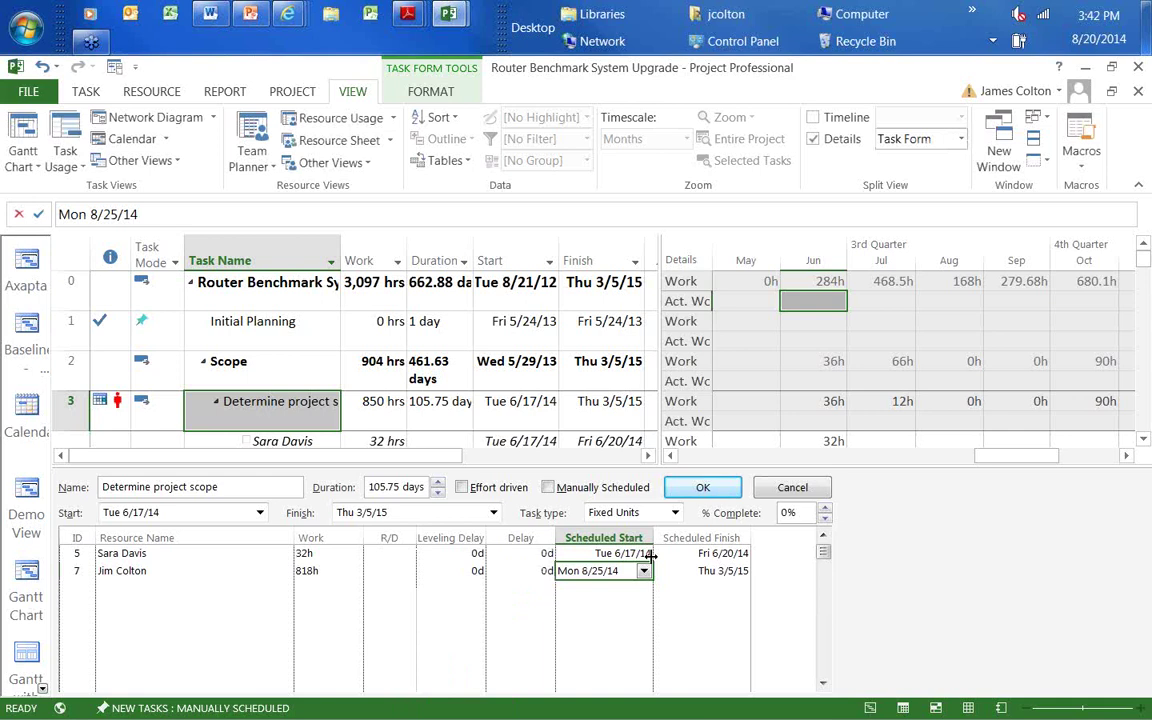
{"action": "left_click", "coordinate": [692, 491]}
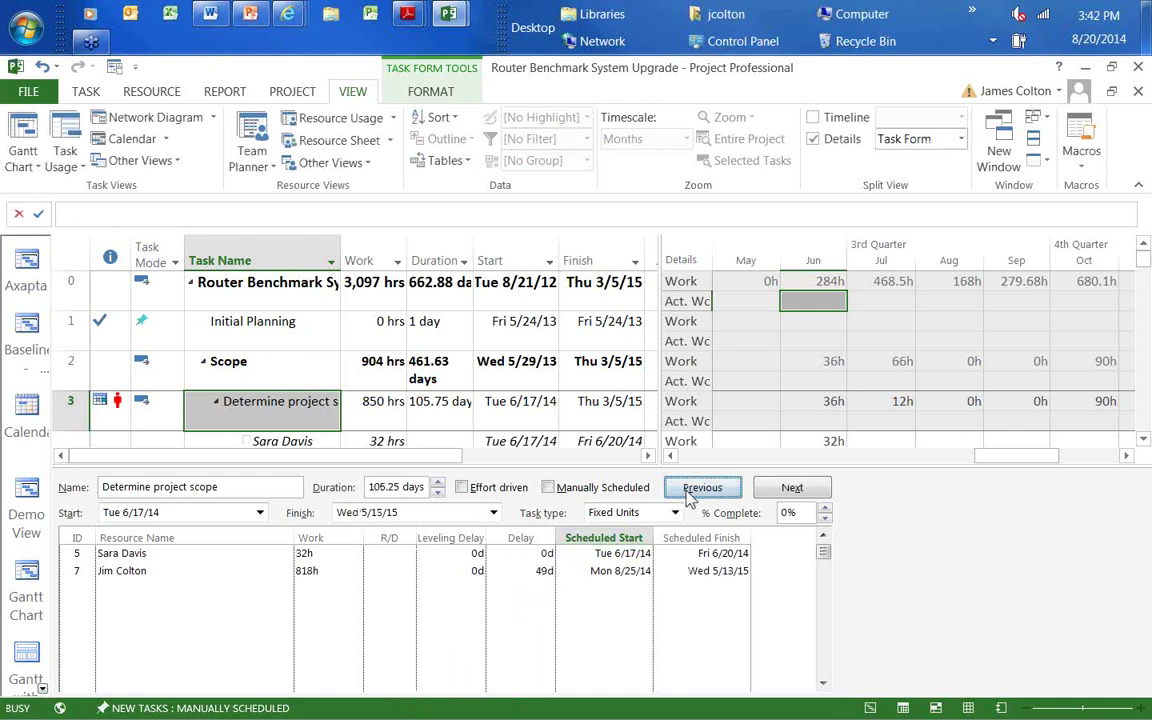
Step: Advance to the Secure project sponsorship task, close the Task Form split and switch to the Gantt Chart view
{"action": "left_click", "coordinate": [791, 487]}
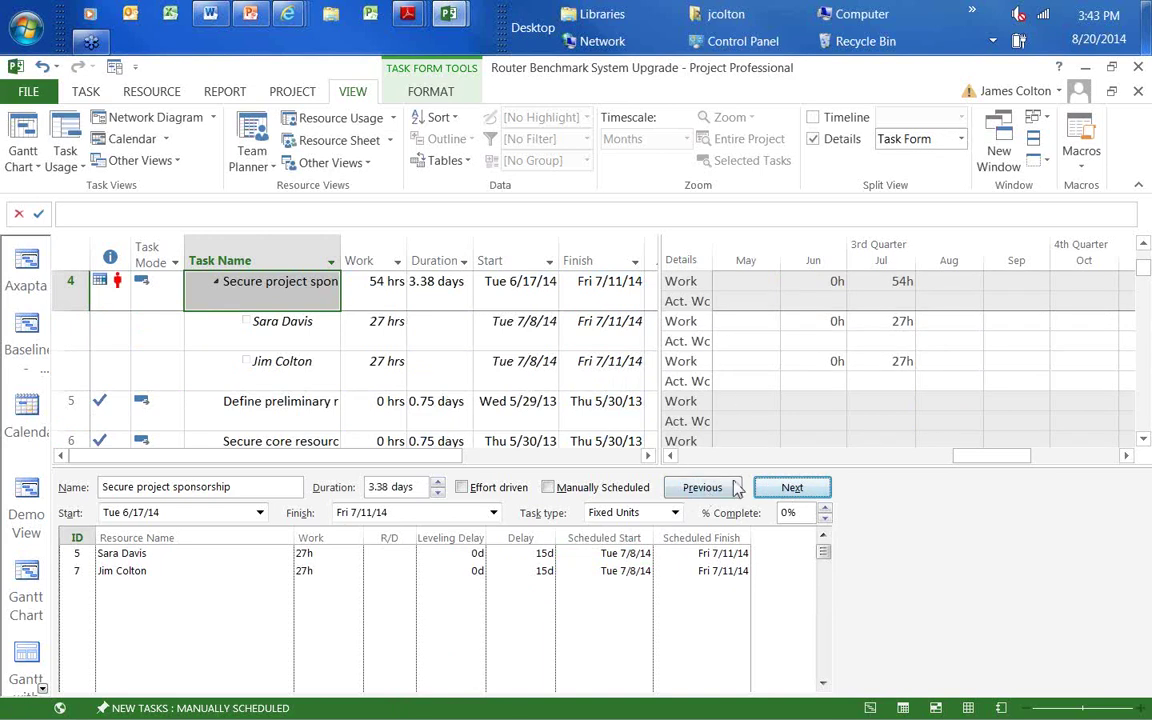
{"action": "left_click", "coordinate": [813, 139]}
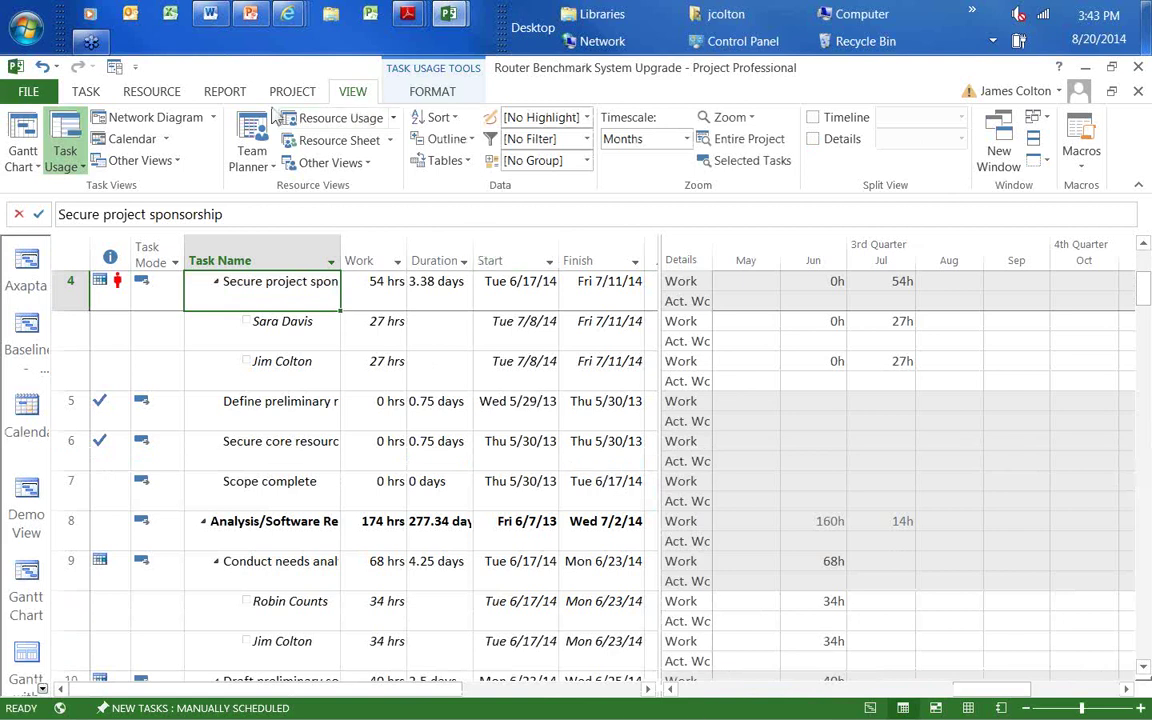
{"action": "left_click", "coordinate": [30, 165]}
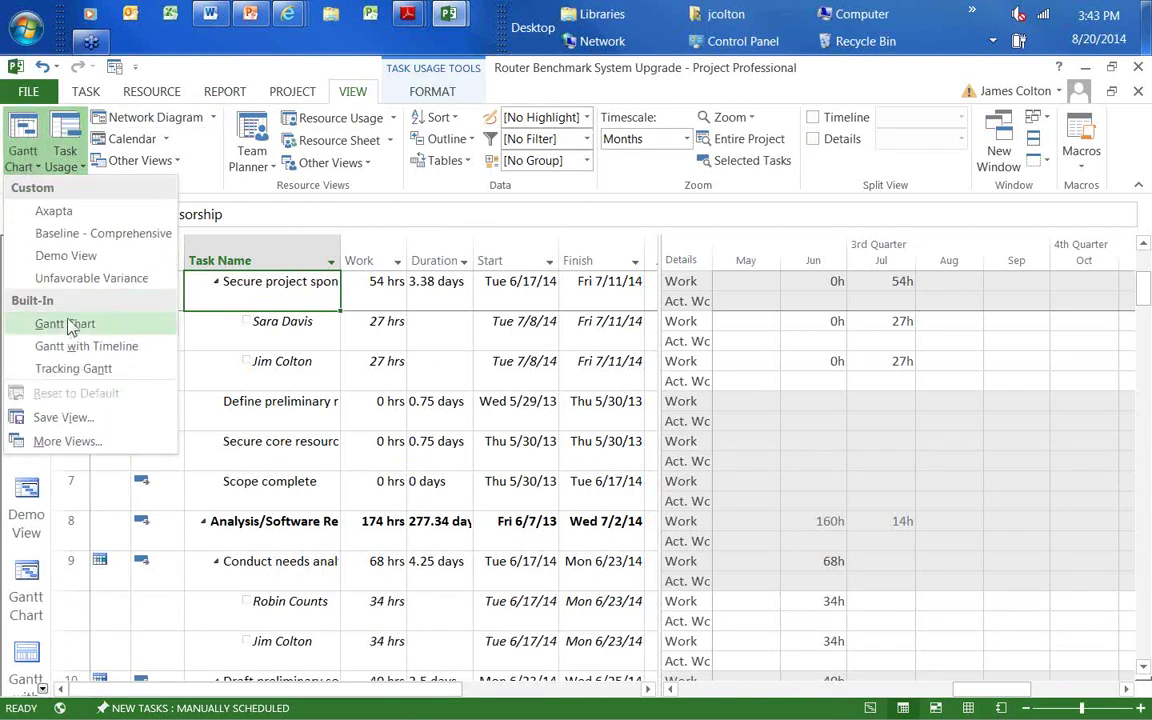
{"action": "left_click", "coordinate": [65, 324]}
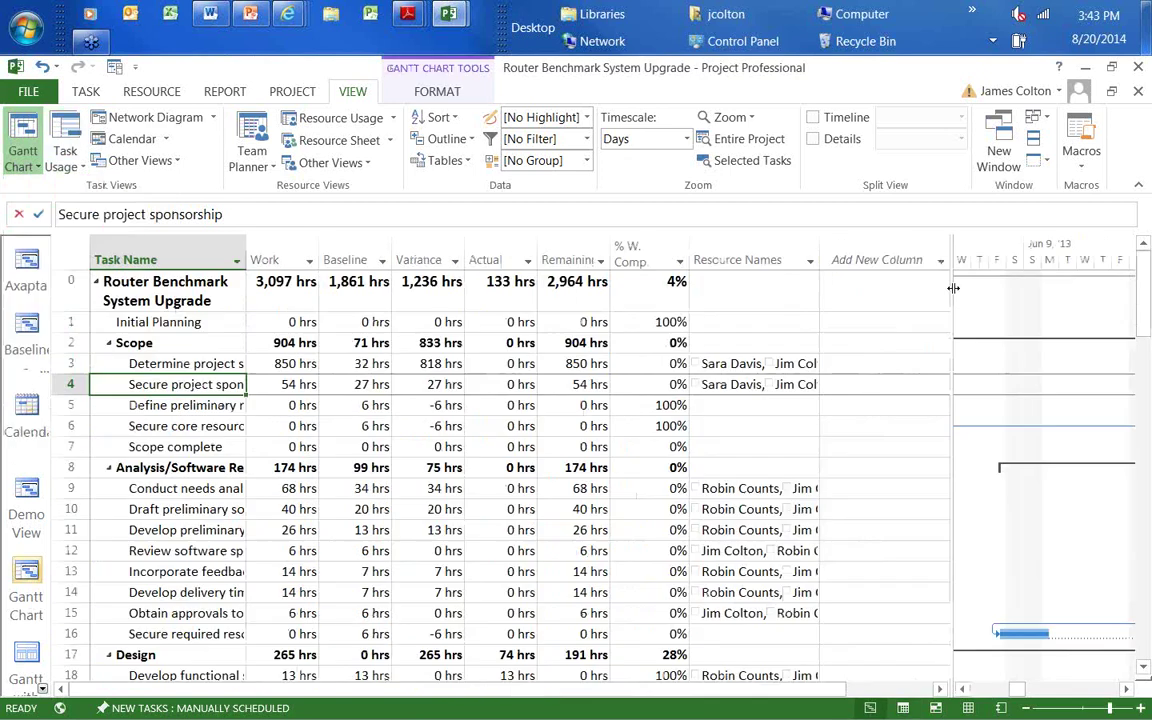
Step: Reschedule uncompleted work for the entire project to start after Wed 8/20/14
{"action": "left_click", "coordinate": [292, 91]}
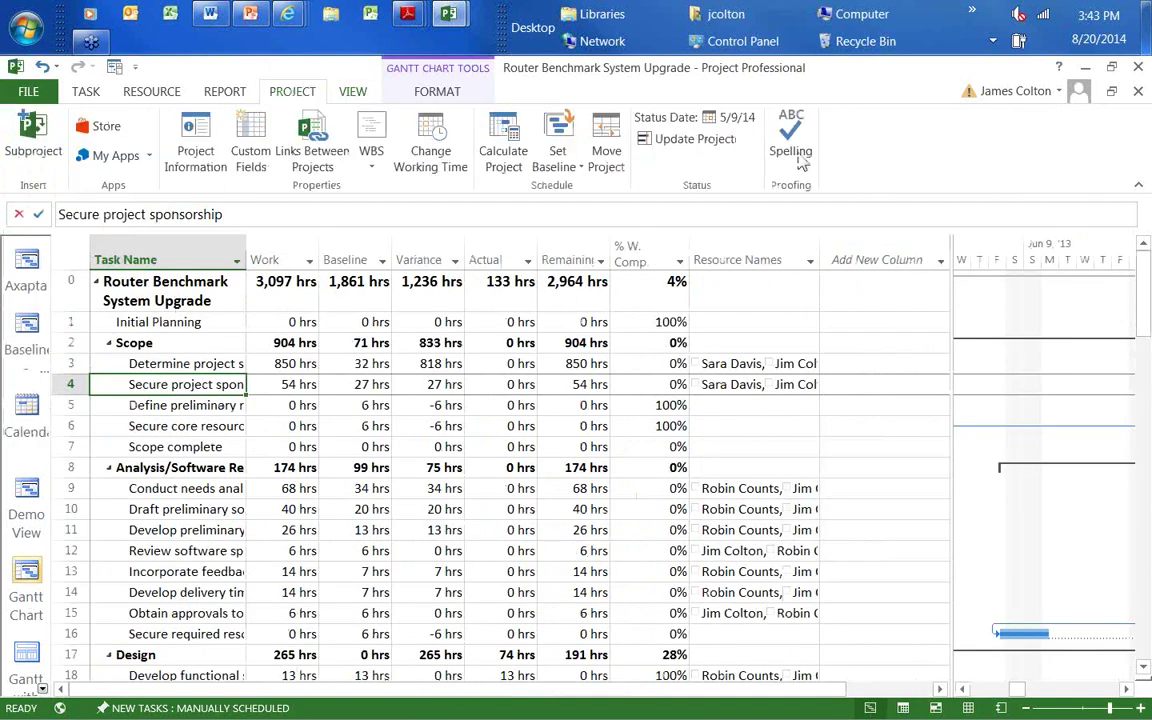
{"action": "left_click", "coordinate": [688, 139]}
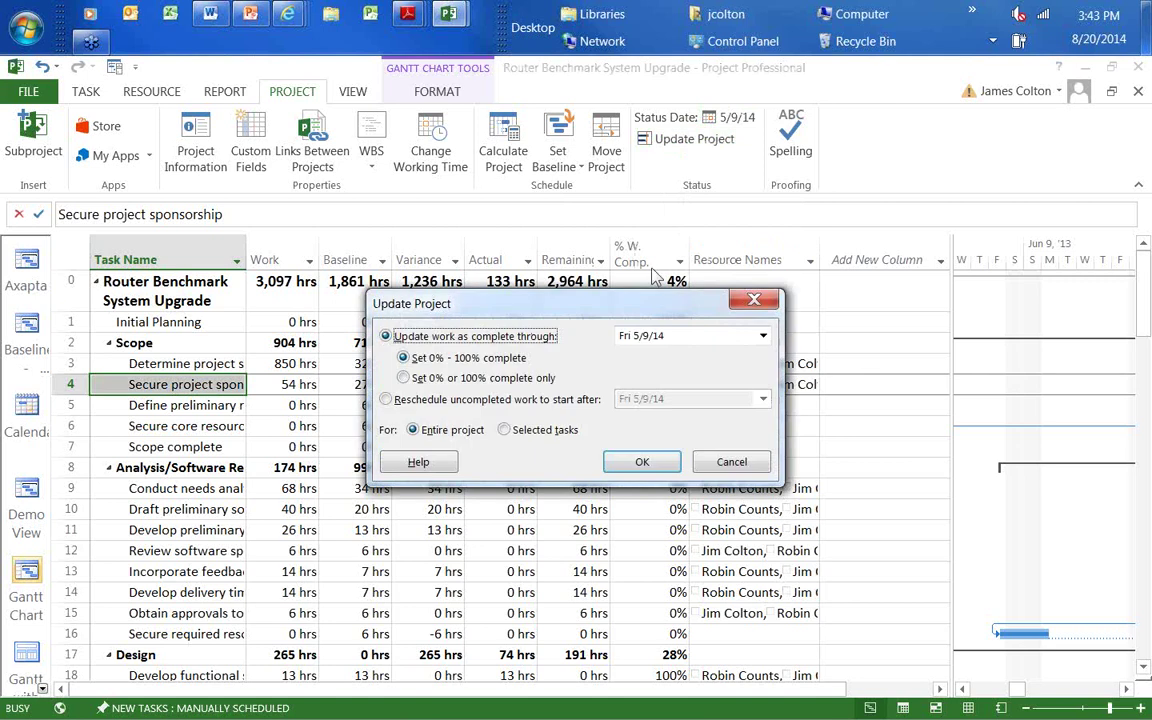
{"action": "left_click", "coordinate": [386, 399]}
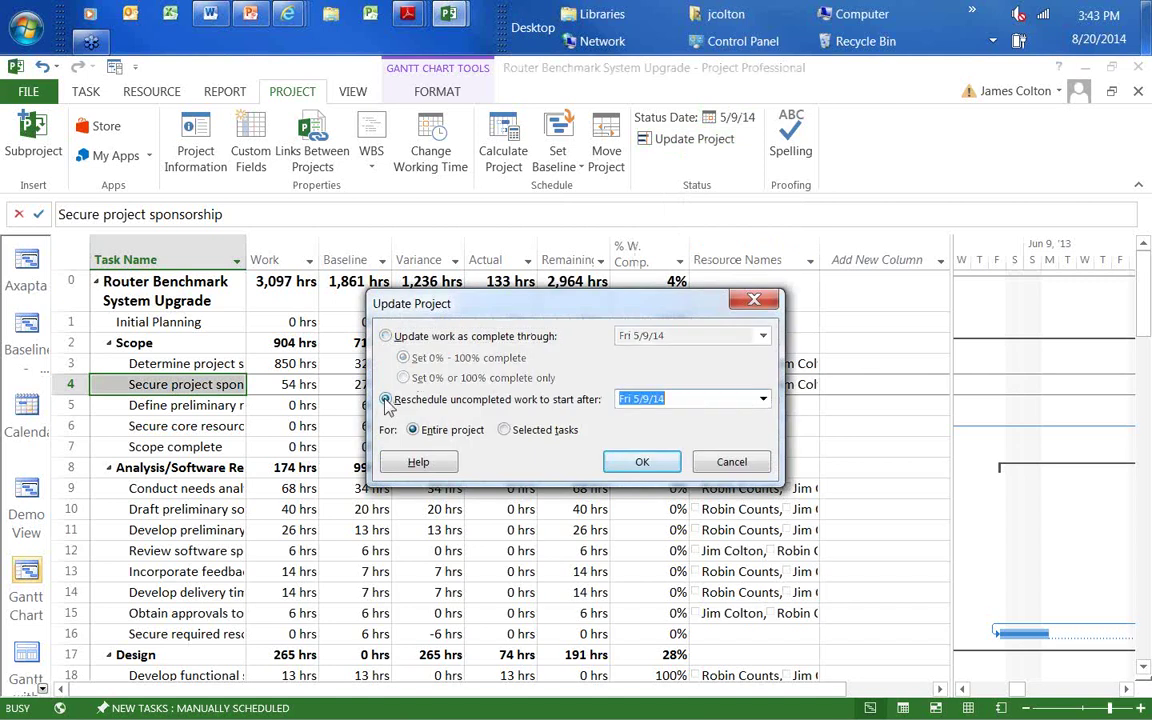
{"action": "left_click", "coordinate": [763, 399]}
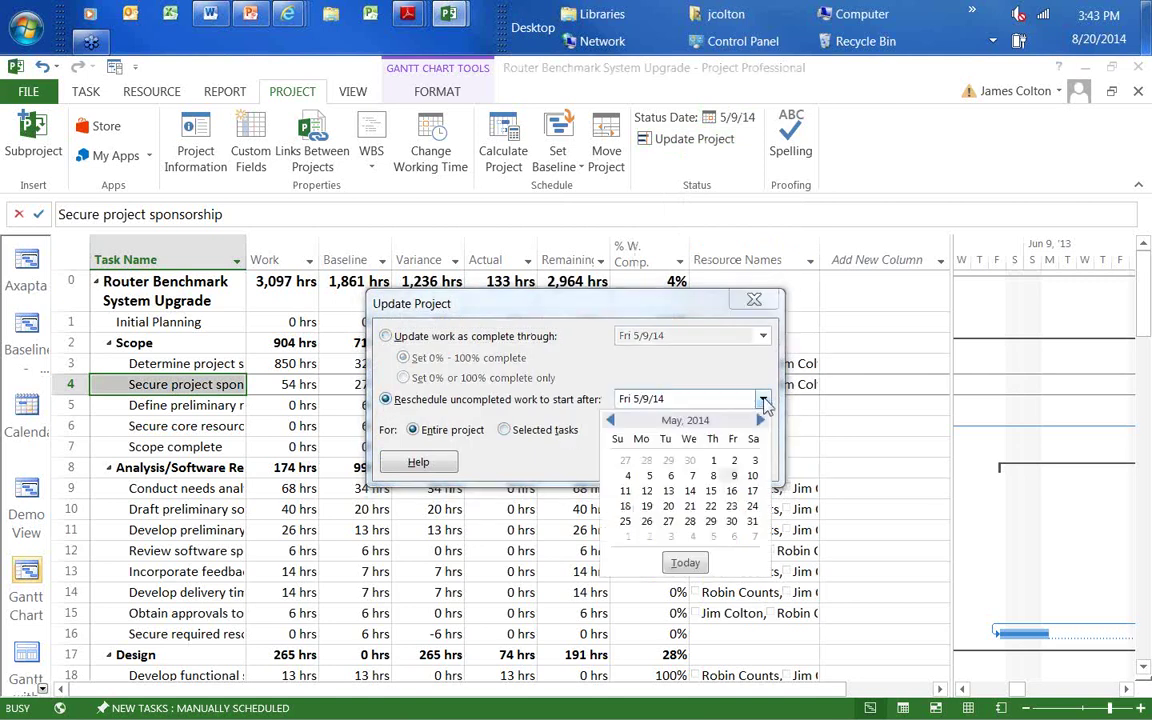
{"action": "left_click", "coordinate": [760, 421]}
{"action": "left_click", "coordinate": [760, 421]}
{"action": "left_click", "coordinate": [760, 421]}
{"action": "left_click", "coordinate": [760, 421]}
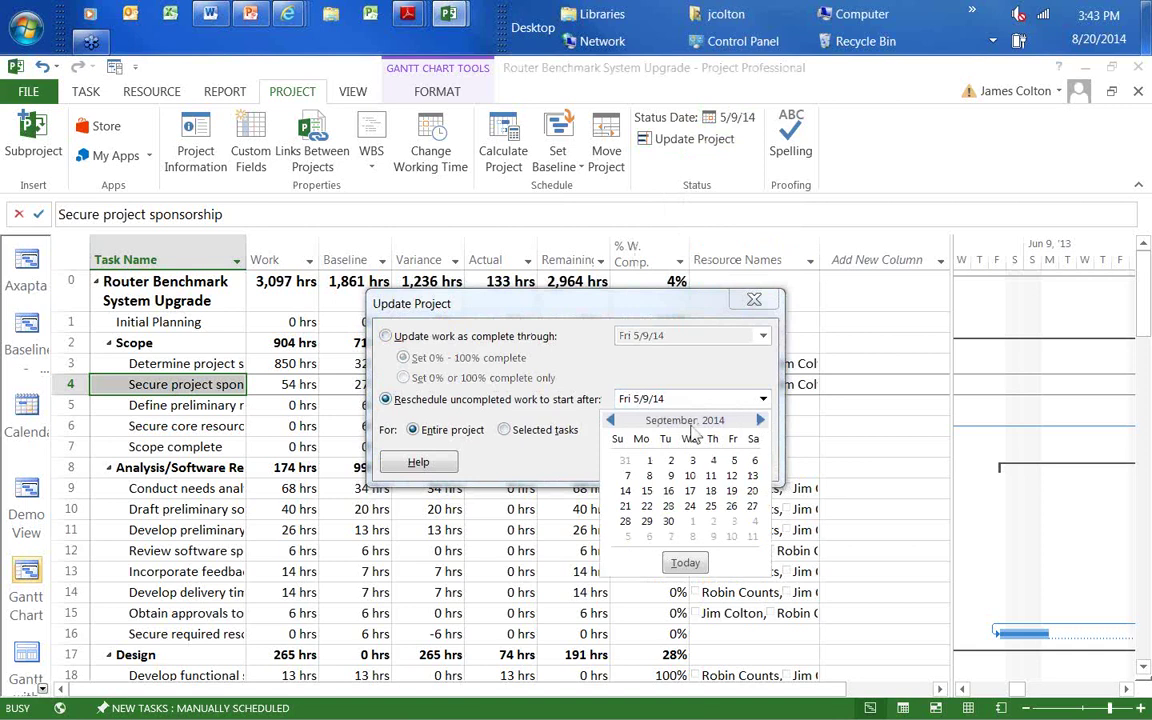
{"action": "left_click", "coordinate": [608, 421]}
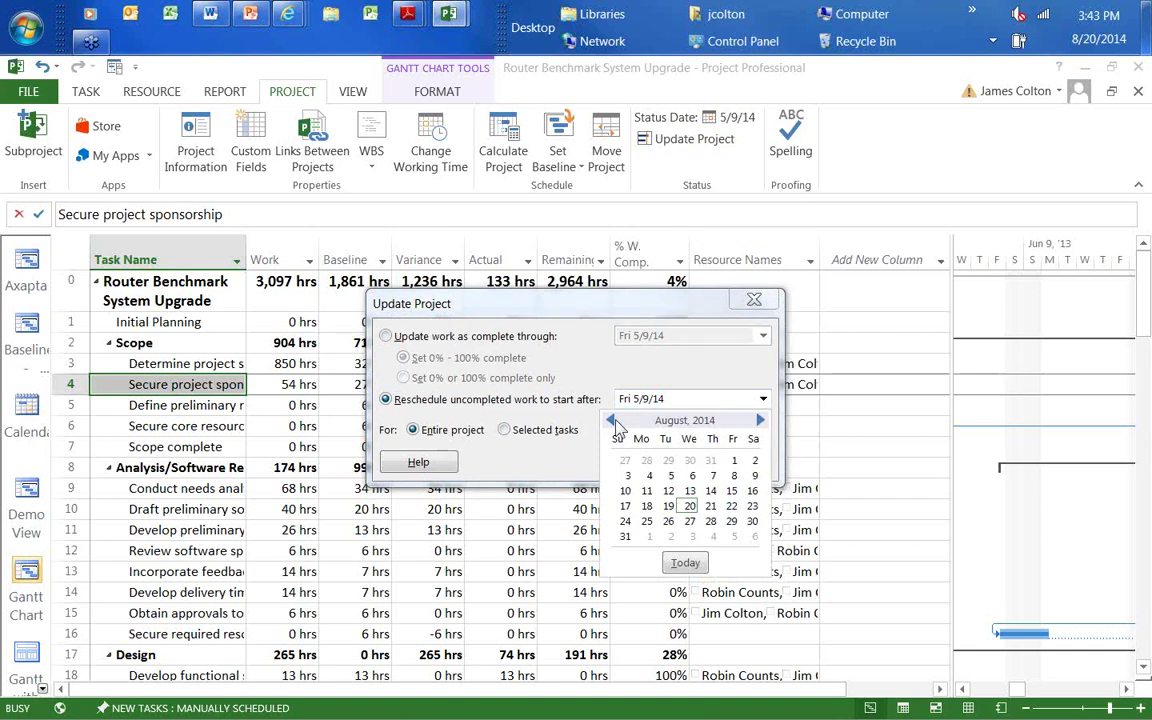
{"action": "left_click", "coordinate": [690, 507]}
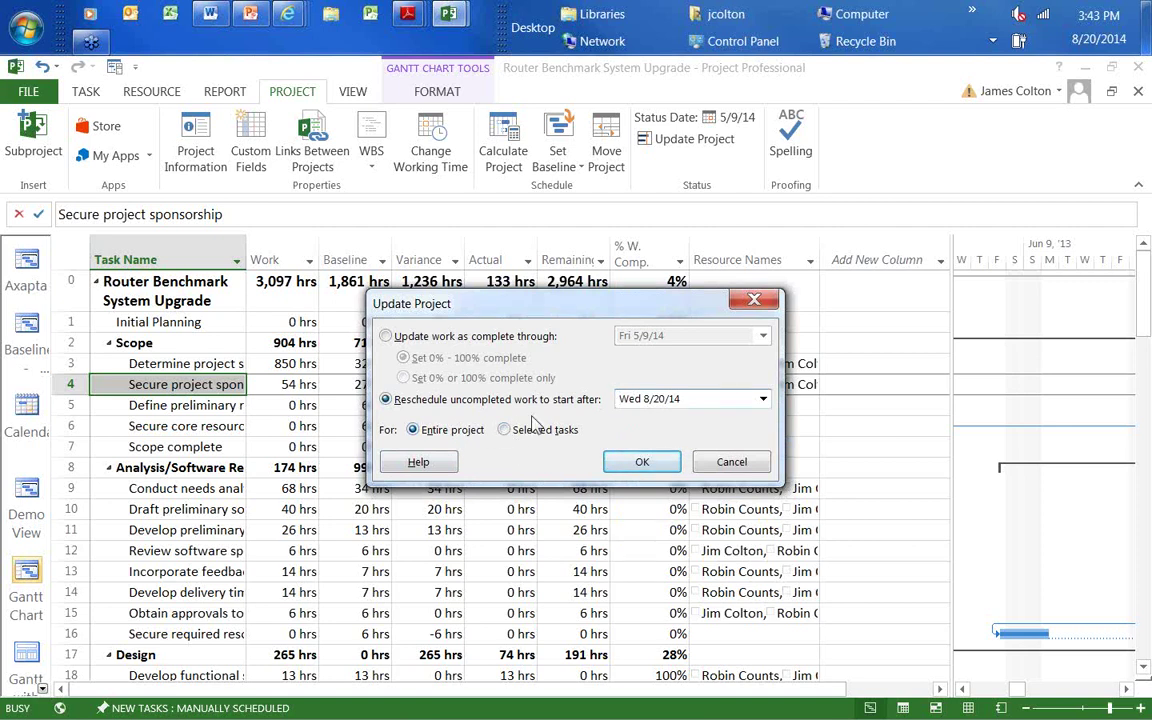
{"action": "left_click", "coordinate": [641, 461]}
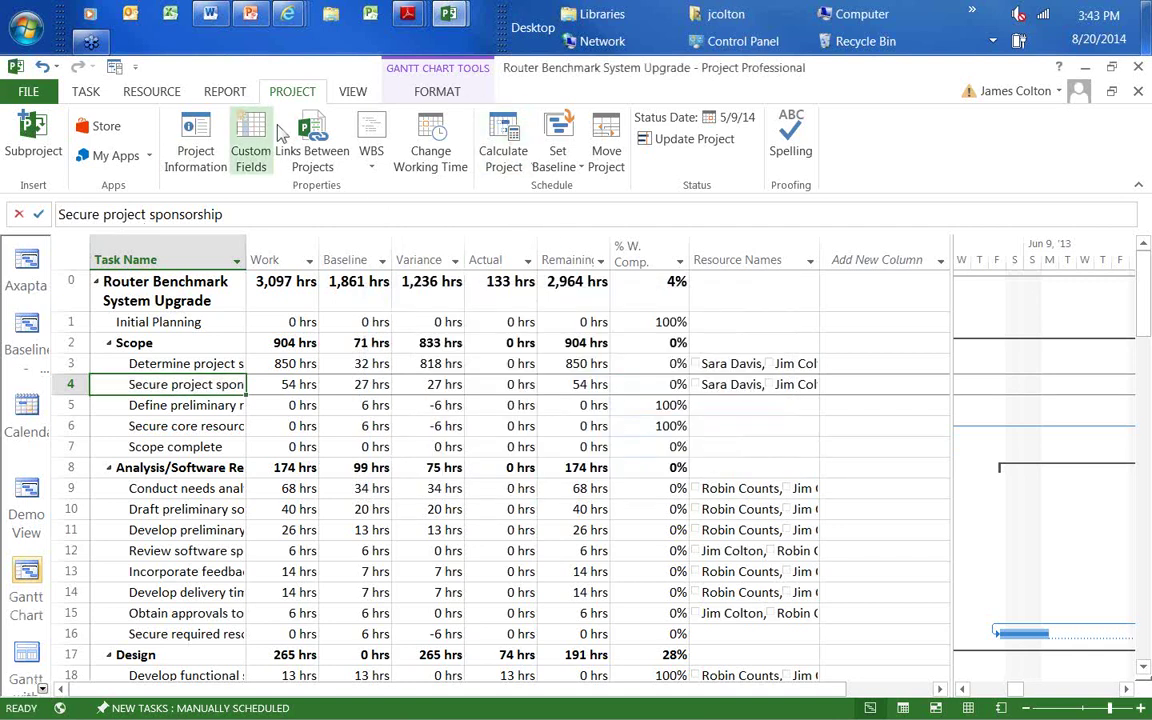
Step: Return to the Task Usage view and check the project summary's rescheduled work for July and August
{"action": "left_click", "coordinate": [352, 93]}
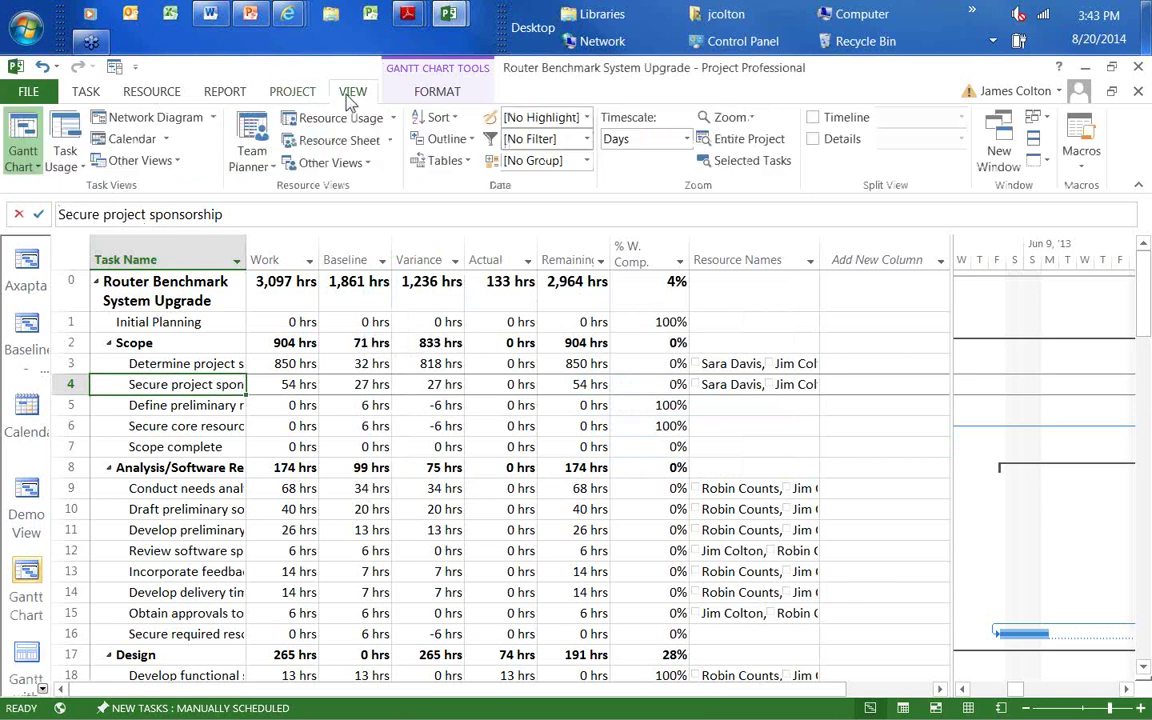
{"action": "left_click", "coordinate": [70, 168]}
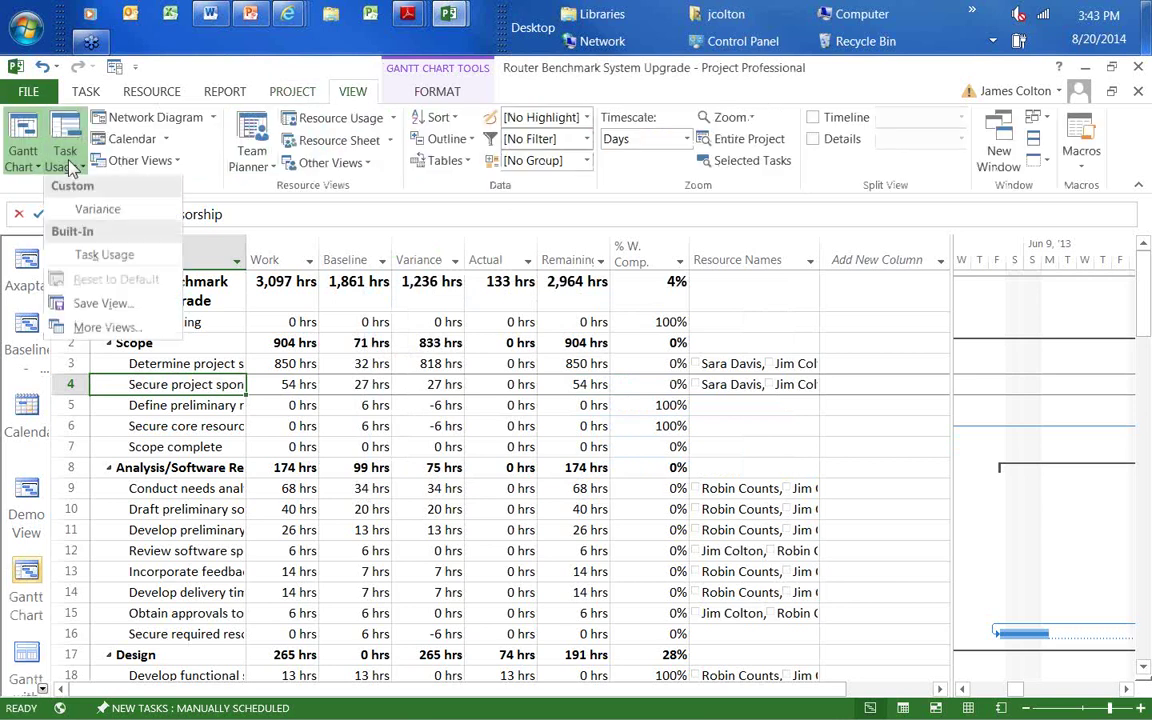
{"action": "left_click", "coordinate": [104, 259]}
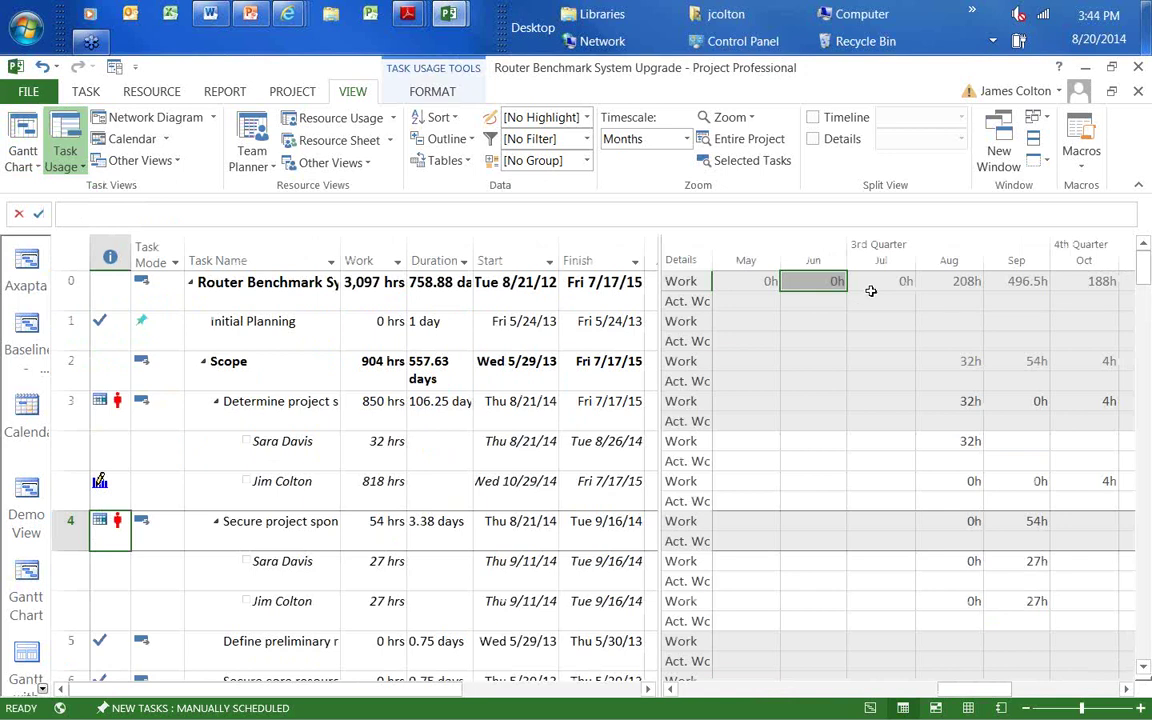
{"action": "left_click", "coordinate": [872, 286]}
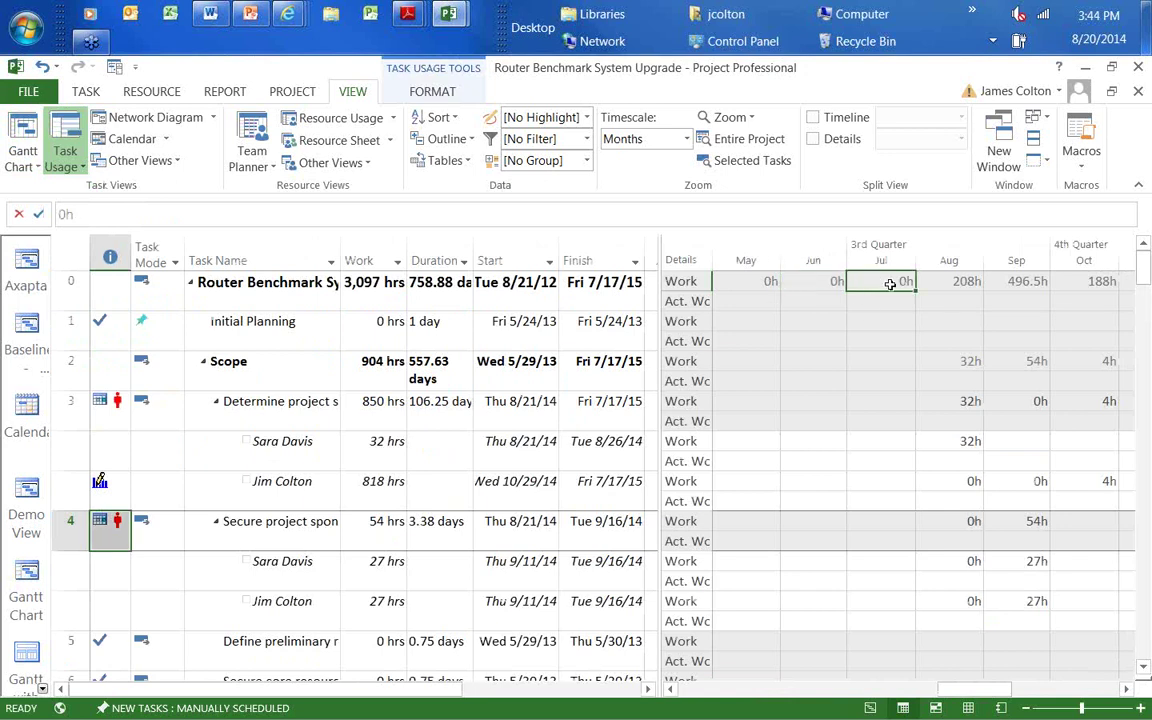
{"action": "left_click", "coordinate": [948, 282]}
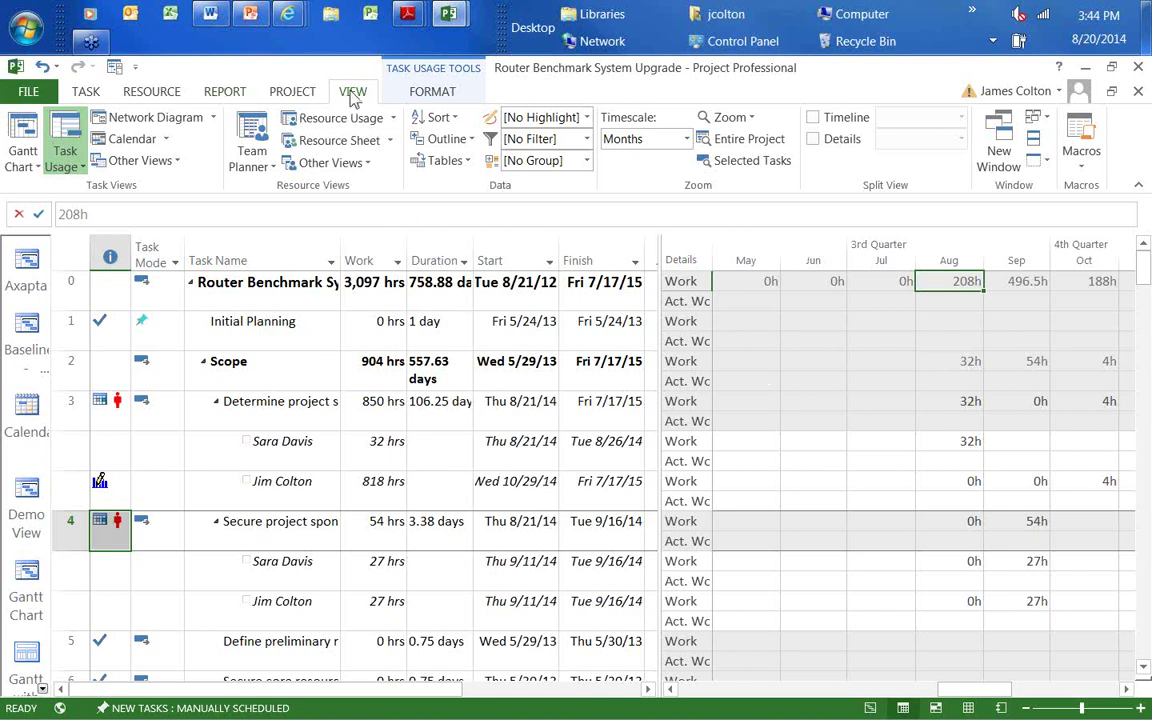
Step: Apply the Baseline - Comprehensive view and widen its table to expose the Cost Variance column
{"action": "left_click", "coordinate": [170, 162]}
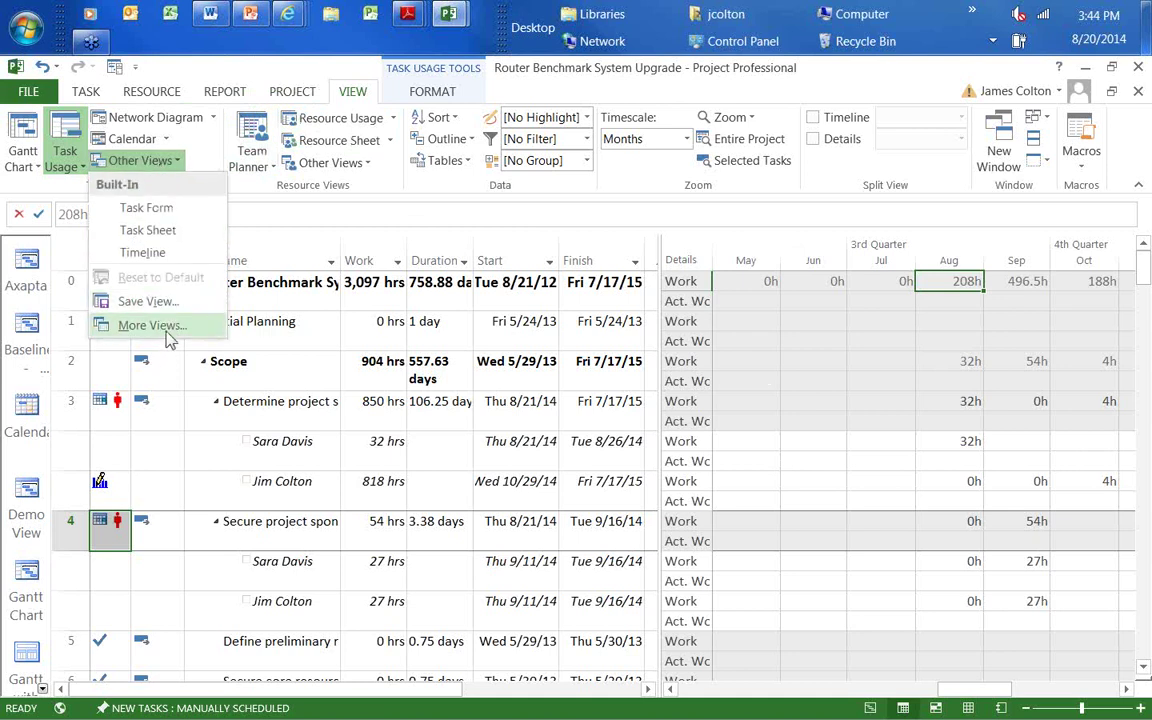
{"action": "left_click", "coordinate": [172, 330]}
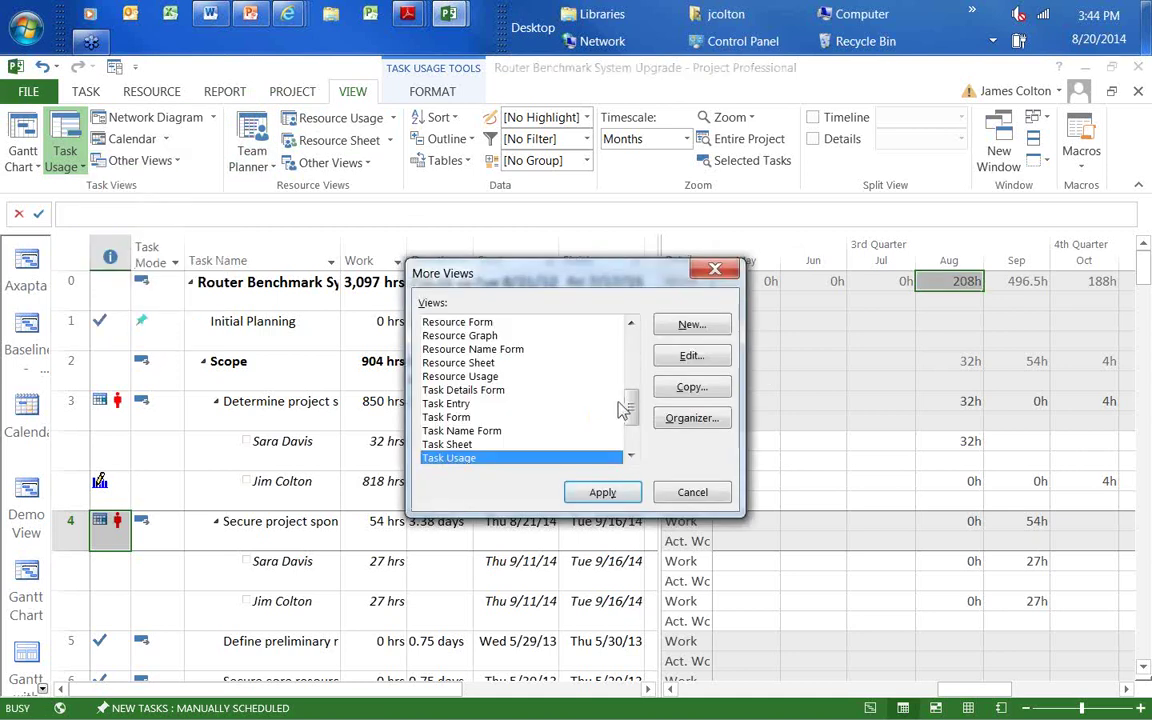
{"action": "left_click_drag", "start_coordinate": [629, 406], "coordinate": [631, 330]}
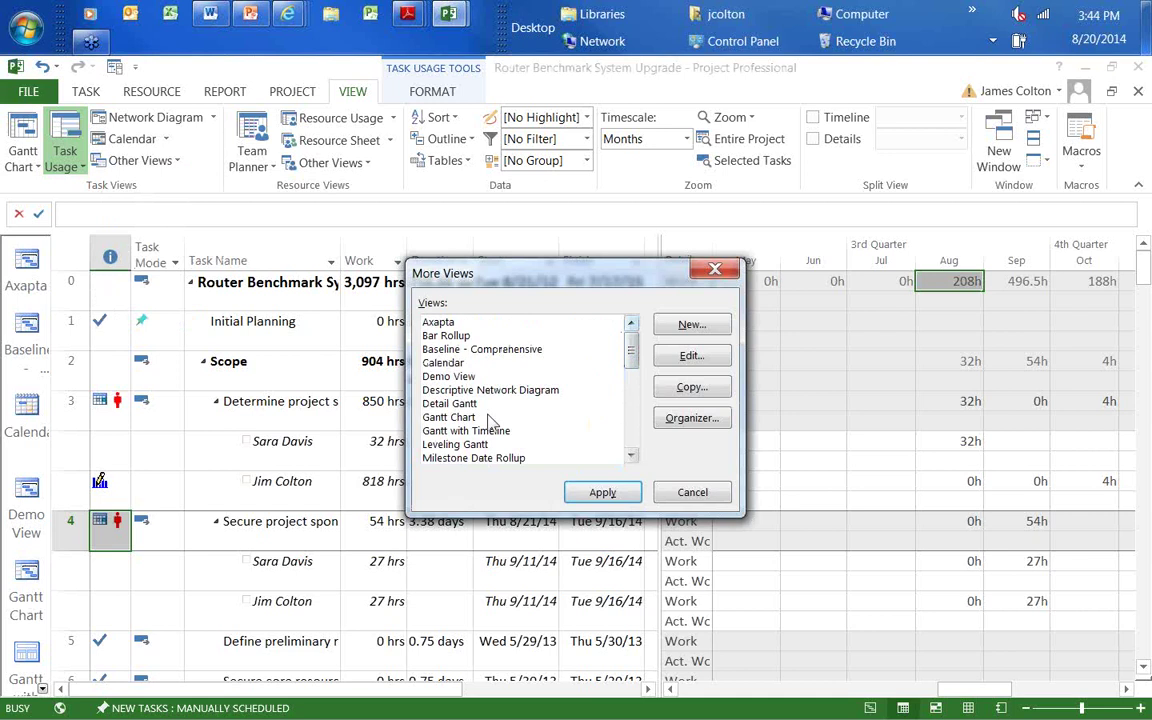
{"action": "left_click", "coordinate": [490, 349]}
{"action": "left_click", "coordinate": [600, 491]}
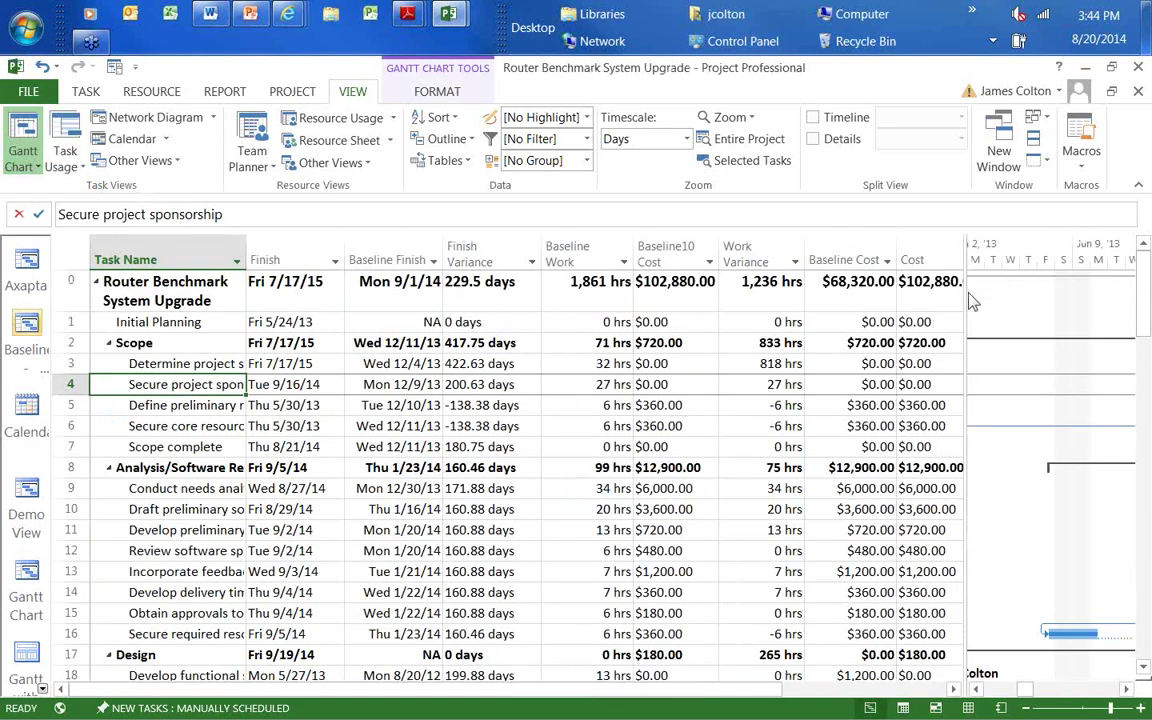
{"action": "left_click_drag", "start_coordinate": [963, 296], "coordinate": [1058, 296]}
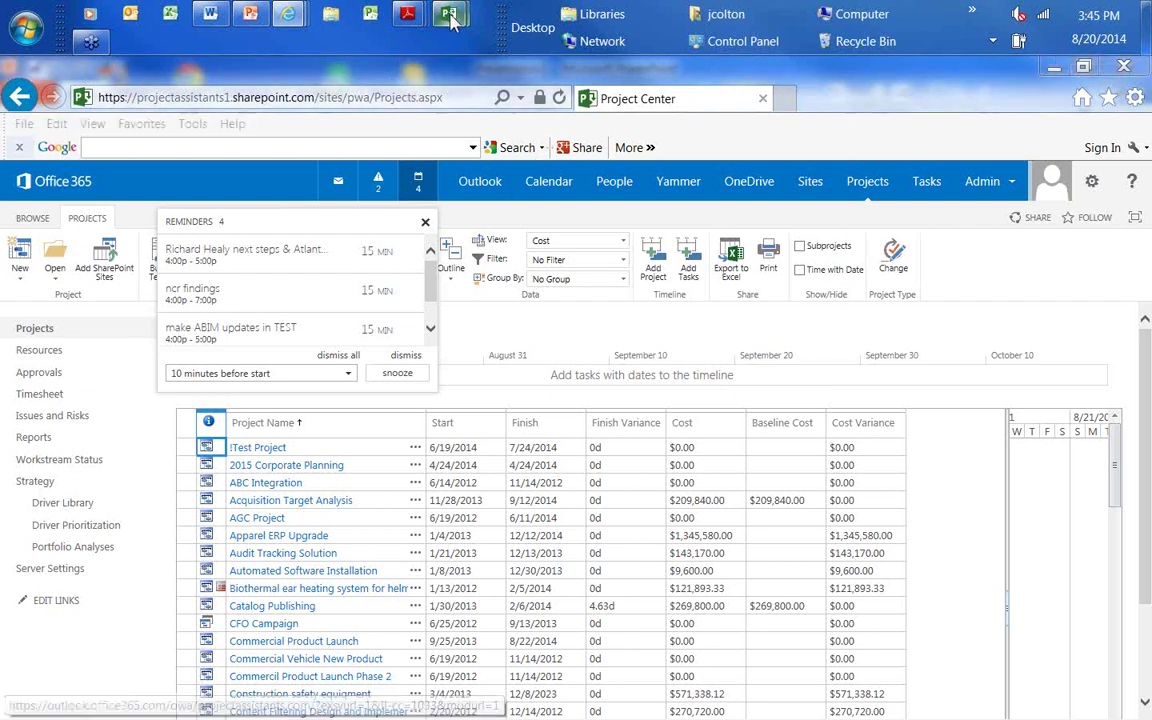
Step: Switch to Project Professional, open the Project Overview dashboard report and review its milestones due and late tasks
{"action": "mouse_move", "coordinate": [450, 18]}
{"action": "left_click", "coordinate": [137, 62]}
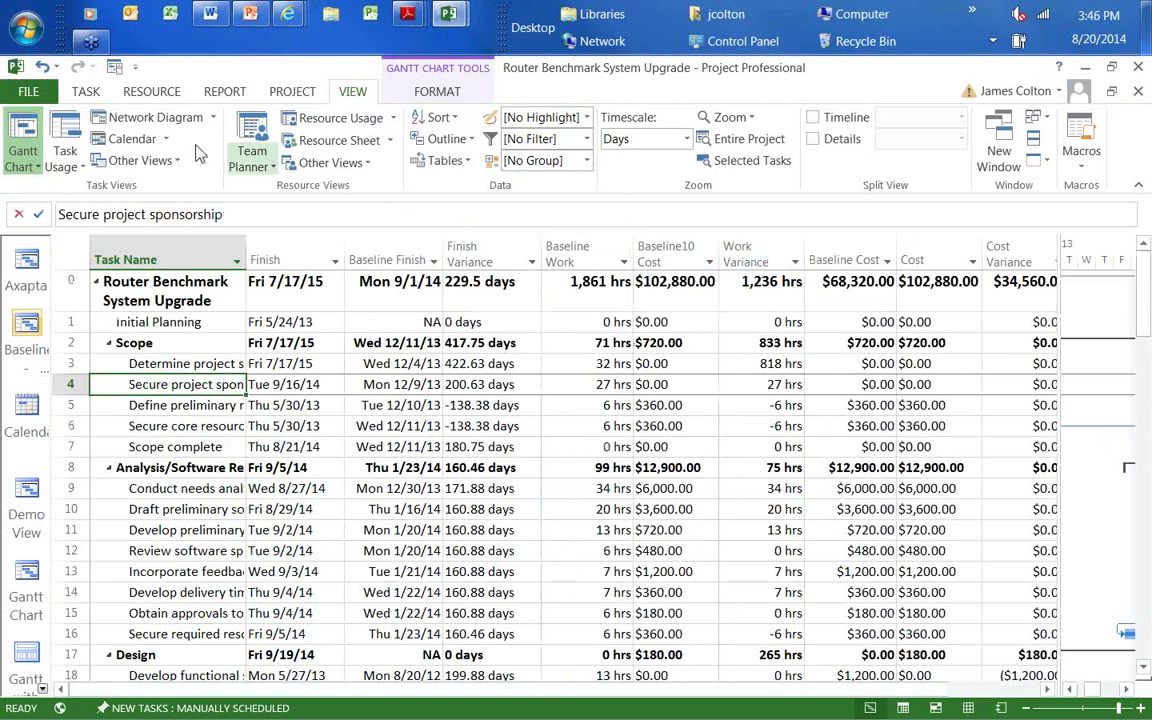
{"action": "left_click", "coordinate": [233, 91]}
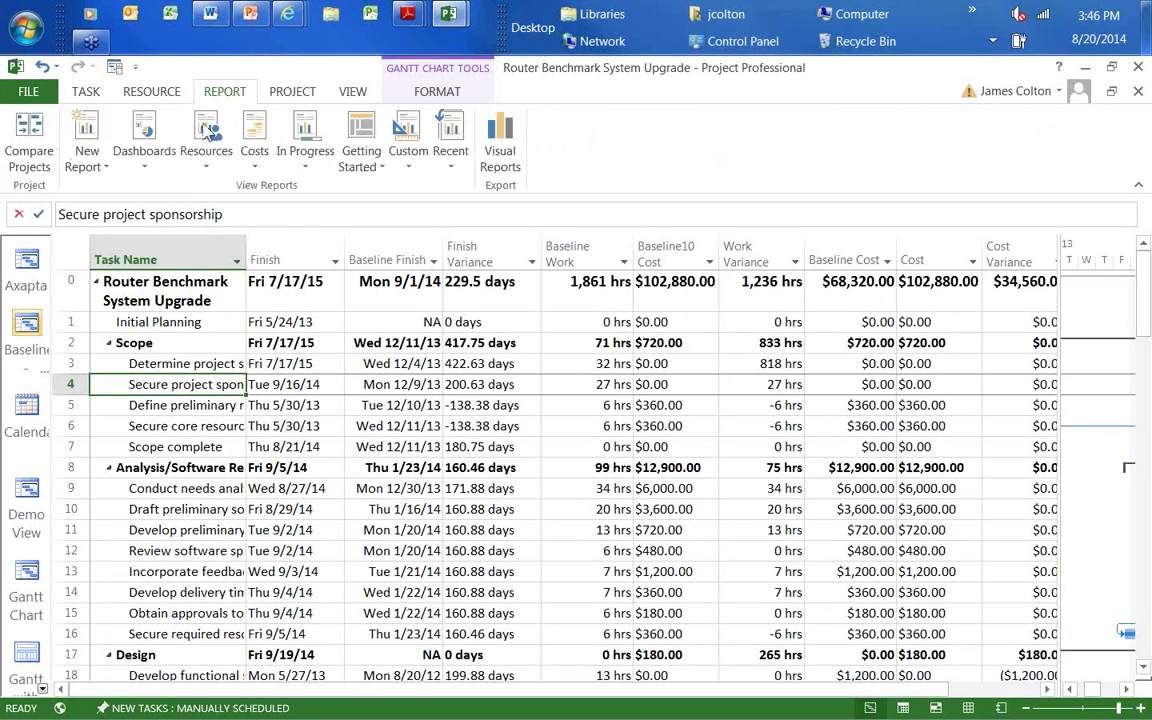
{"action": "left_click", "coordinate": [145, 152]}
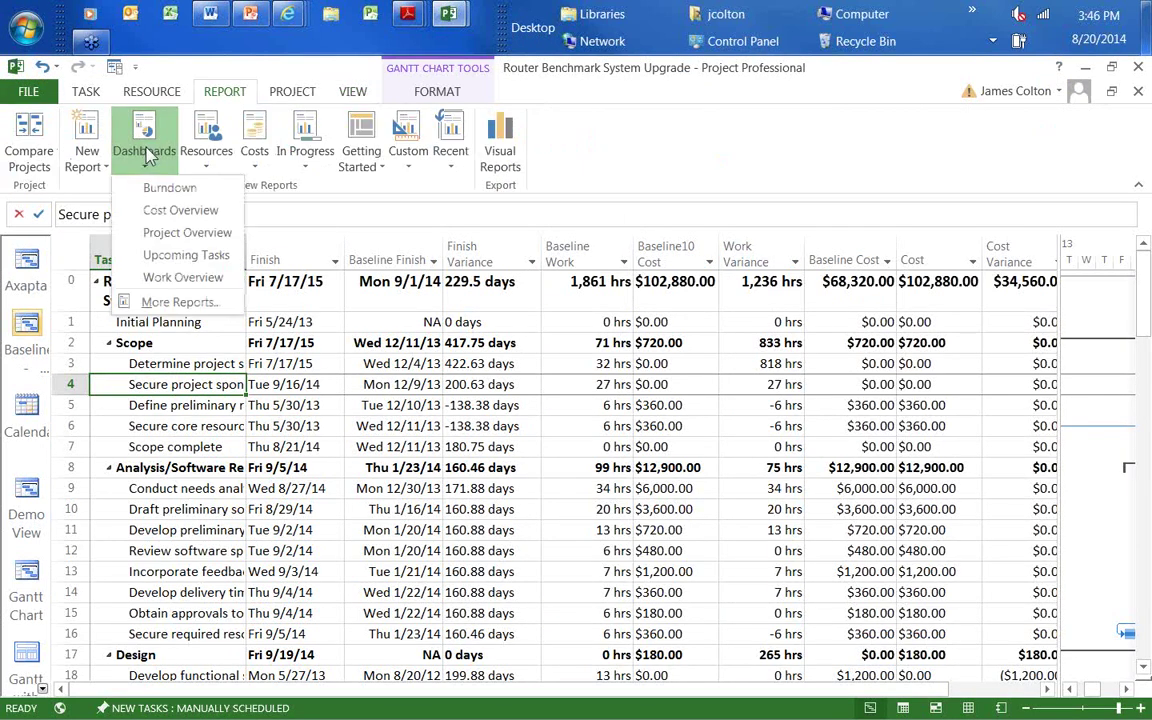
{"action": "left_click", "coordinate": [195, 232]}
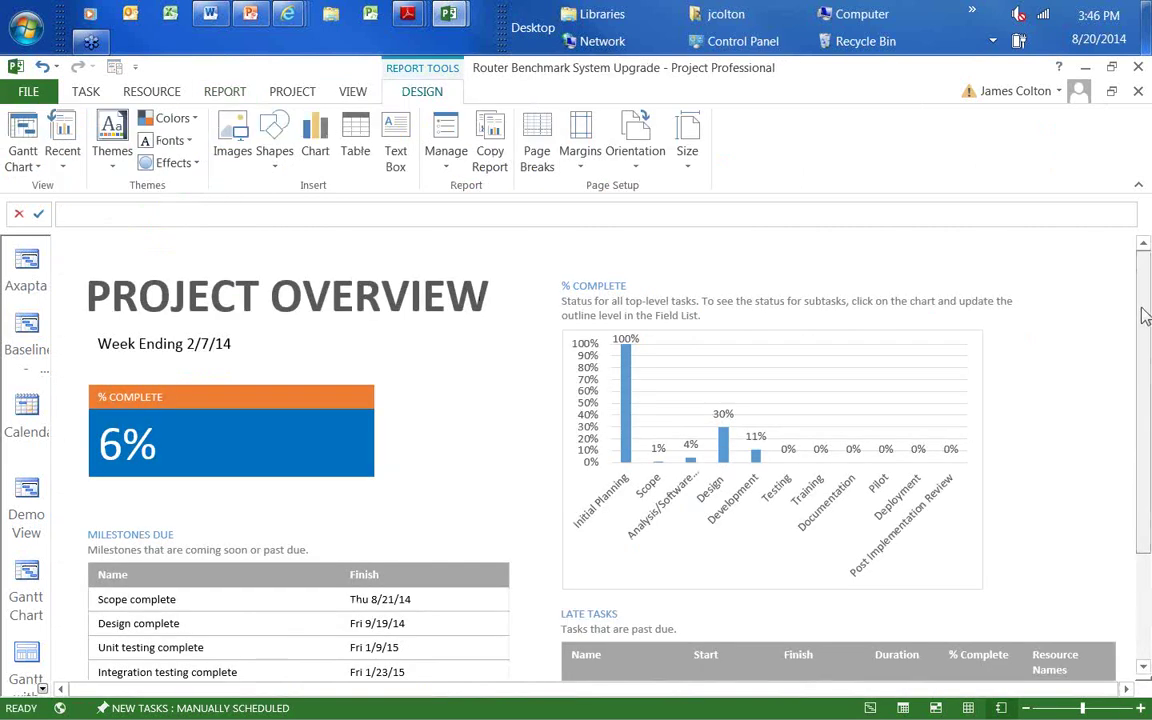
{"action": "mouse_move", "coordinate": [1141, 319]}
{"action": "left_mouse_down"}
{"action": "mouse_move", "coordinate": [1137, 470]}
{"action": "mouse_move", "coordinate": [1145, 299]}
{"action": "left_mouse_up"}
{"action": "mouse_move", "coordinate": [1145, 352]}
{"action": "left_mouse_down"}
{"action": "mouse_move", "coordinate": [1124, 429]}
{"action": "mouse_move", "coordinate": [1135, 343]}
{"action": "left_mouse_up"}
{"action": "left_click_drag", "start_coordinate": [1148, 328], "coordinate": [1149, 376]}
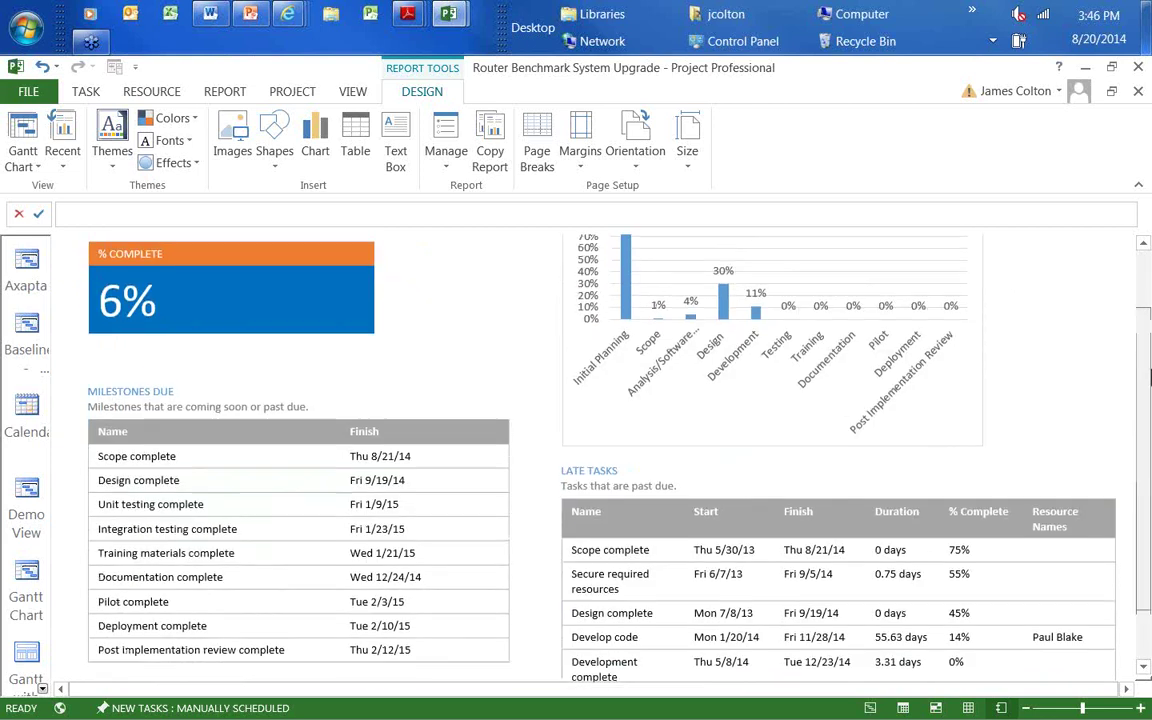
Step: Open the Cost Overview dashboard report for the project
{"action": "left_click", "coordinate": [225, 92]}
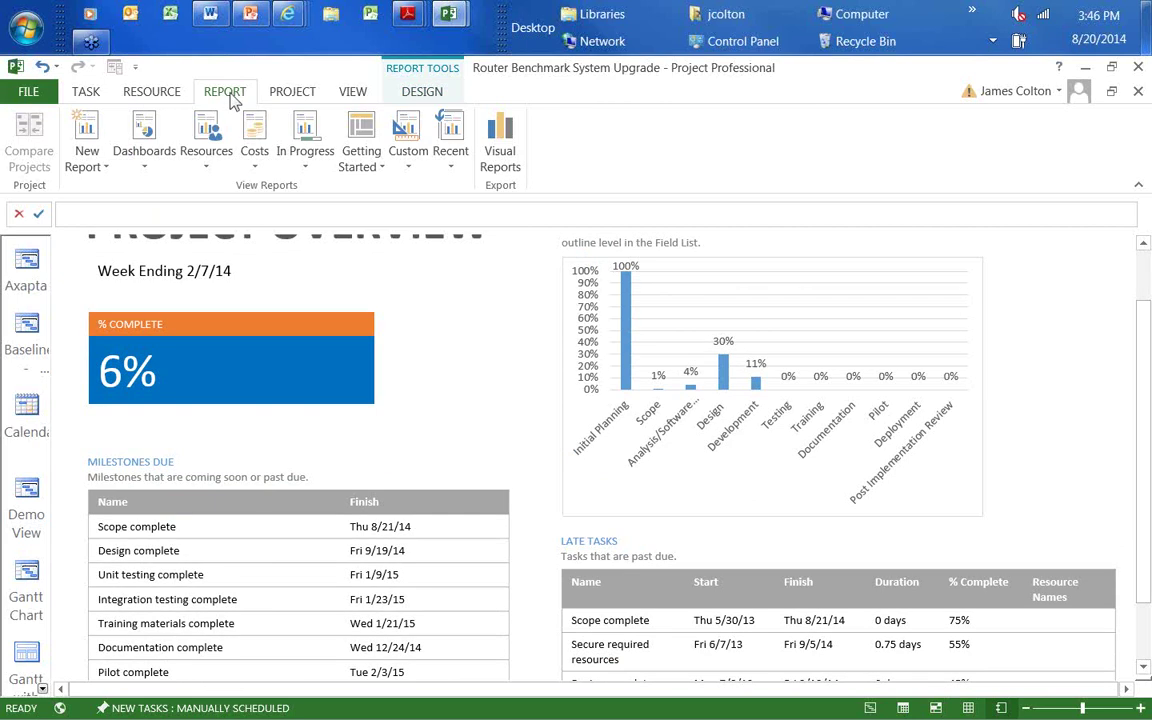
{"action": "left_click", "coordinate": [145, 155]}
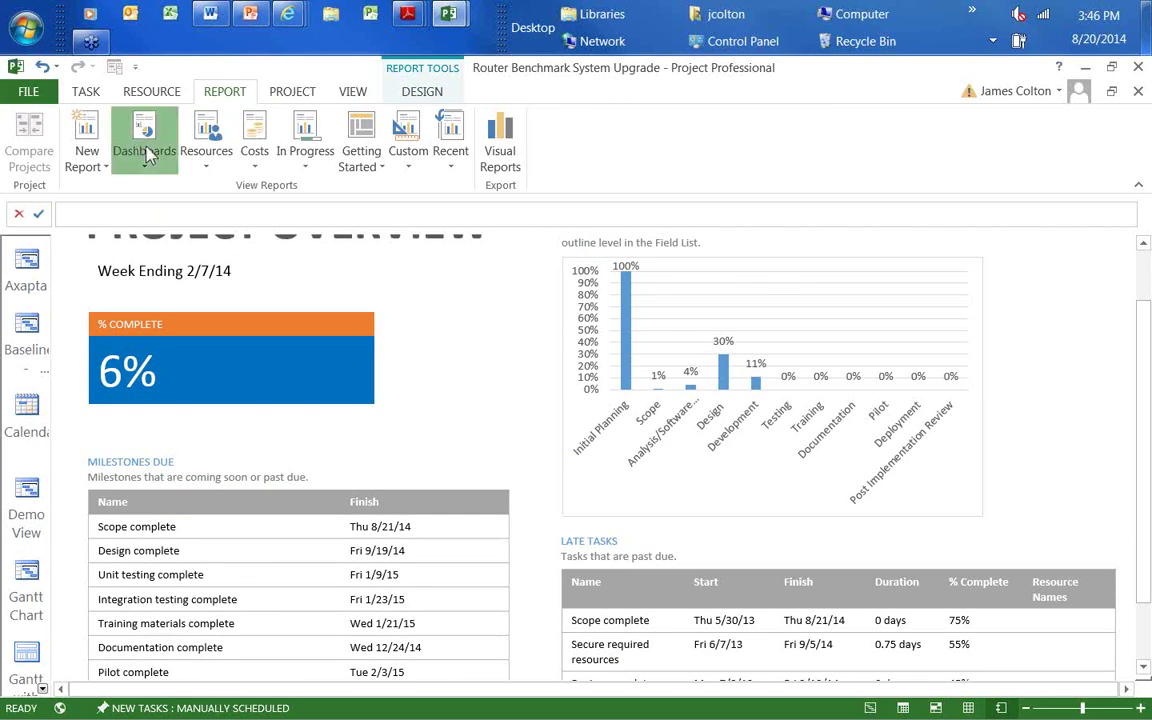
{"action": "left_click", "coordinate": [170, 212]}
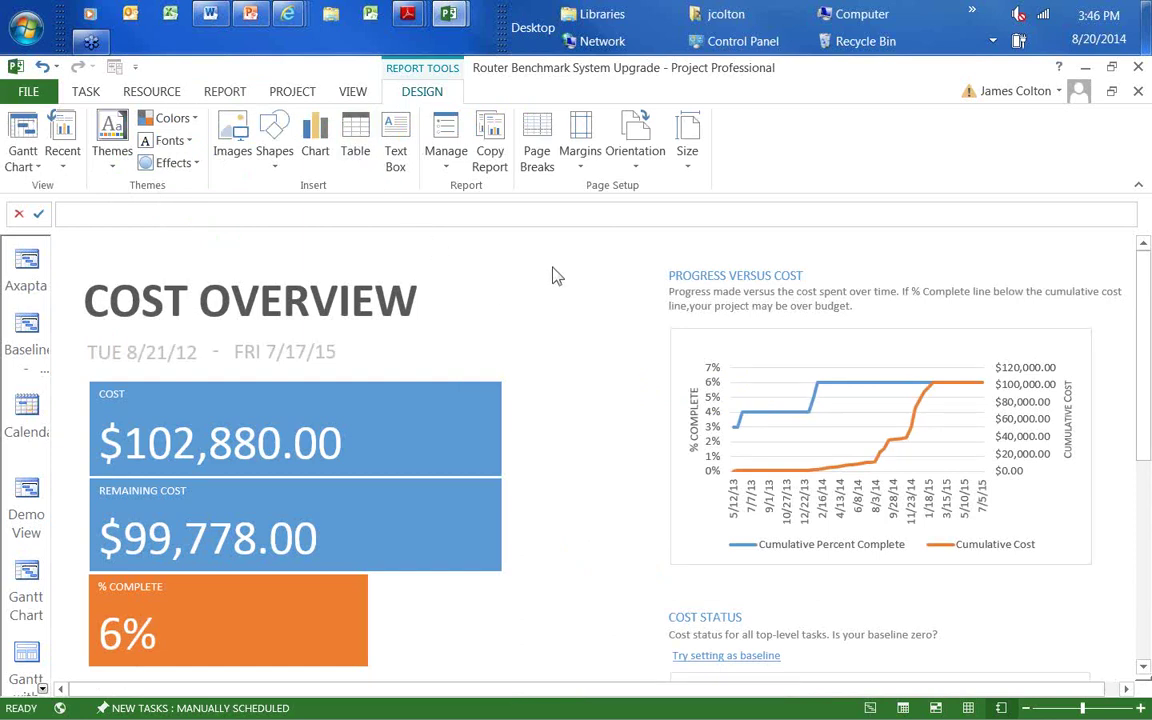
Step: Check the current and status dates in Project Information and close it without changes
{"action": "left_click", "coordinate": [292, 92]}
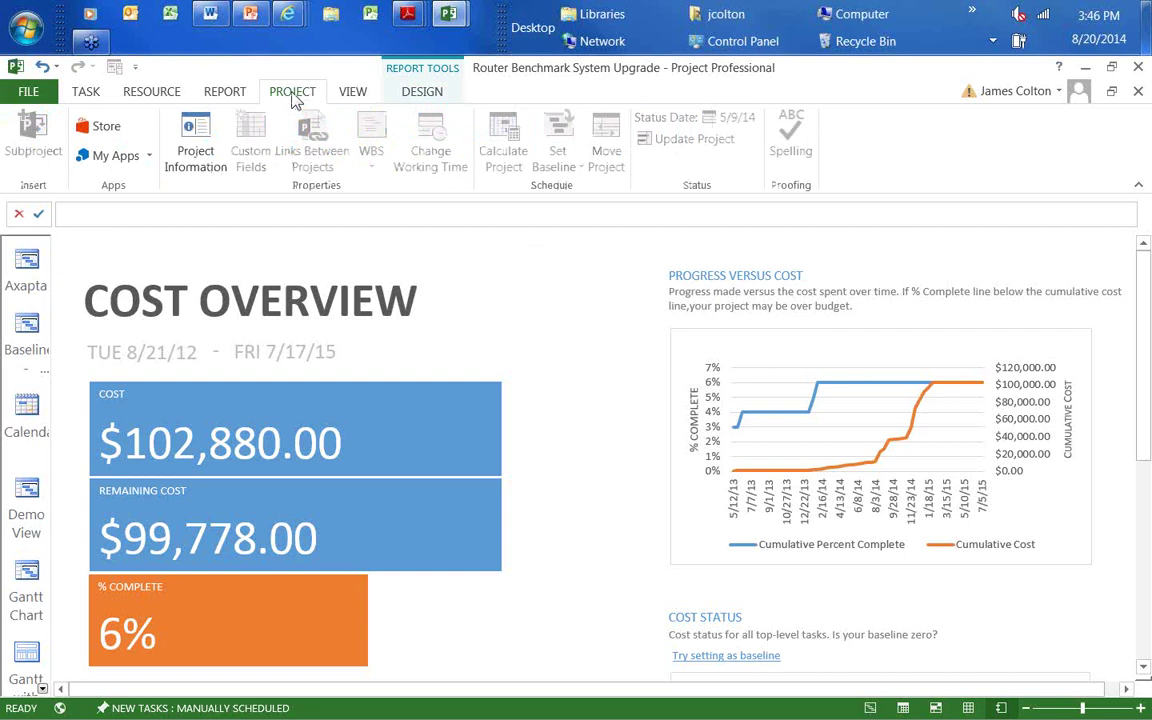
{"action": "left_click", "coordinate": [195, 140]}
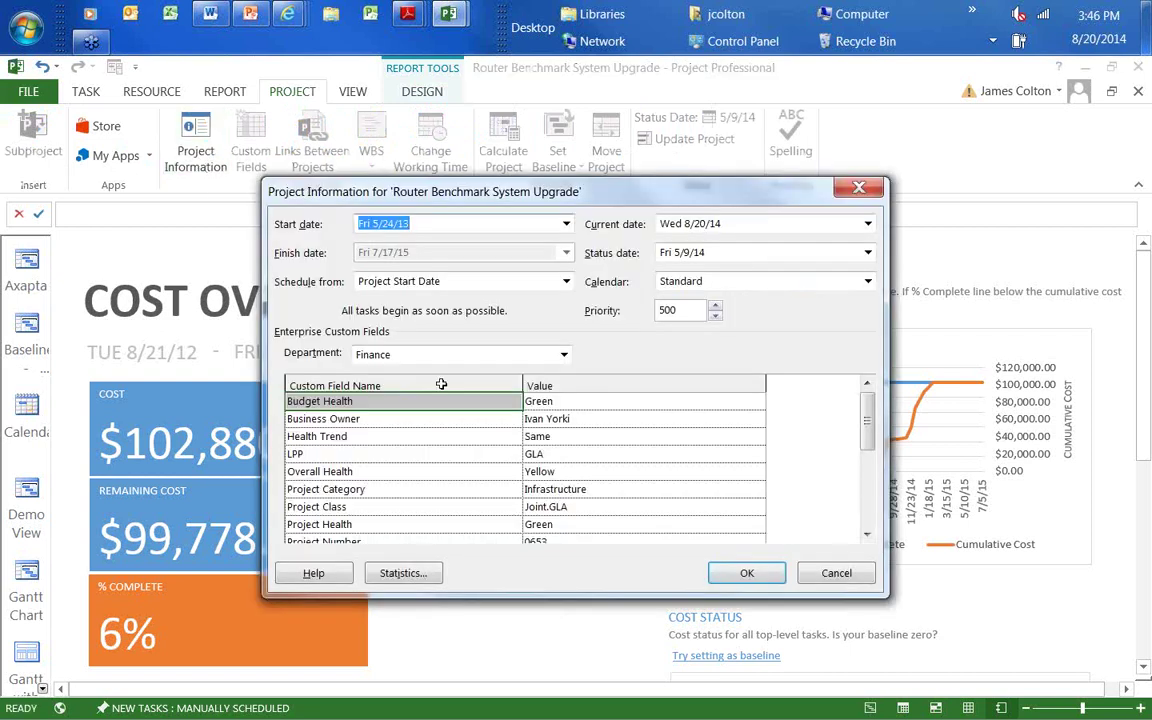
{"action": "left_click", "coordinate": [843, 578]}
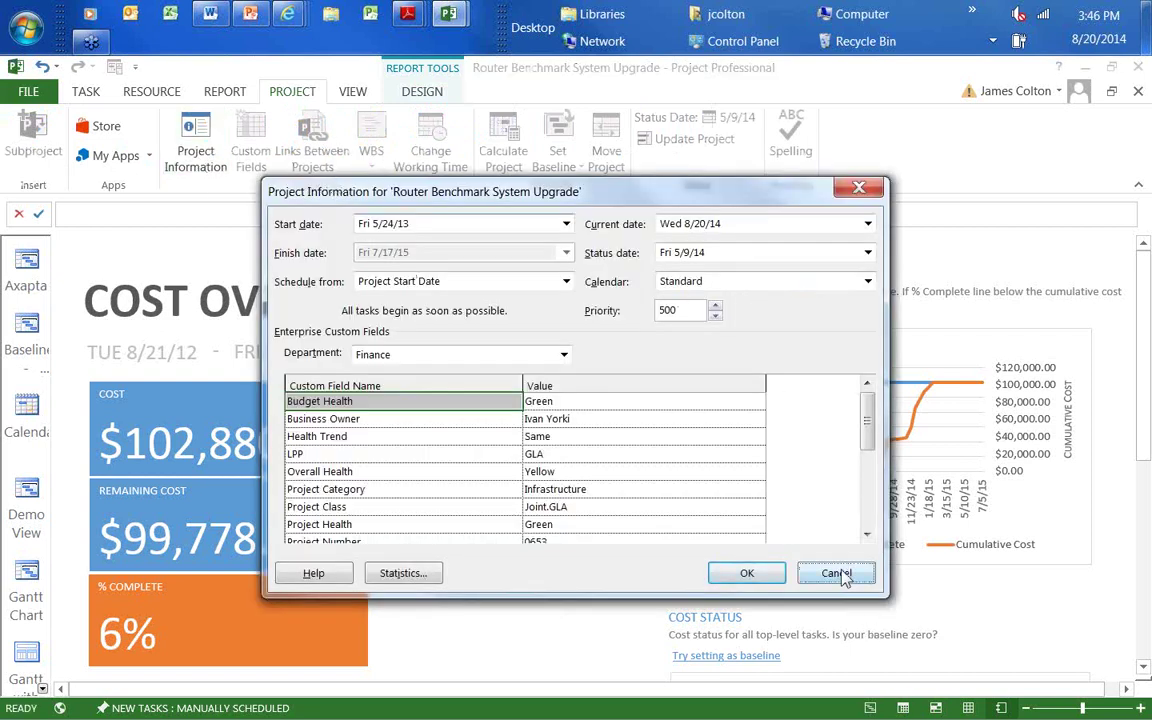
Step: Open the in-progress Milestone Report and view its remaining tasks chart
{"action": "left_click", "coordinate": [226, 92]}
{"action": "left_click", "coordinate": [144, 148]}
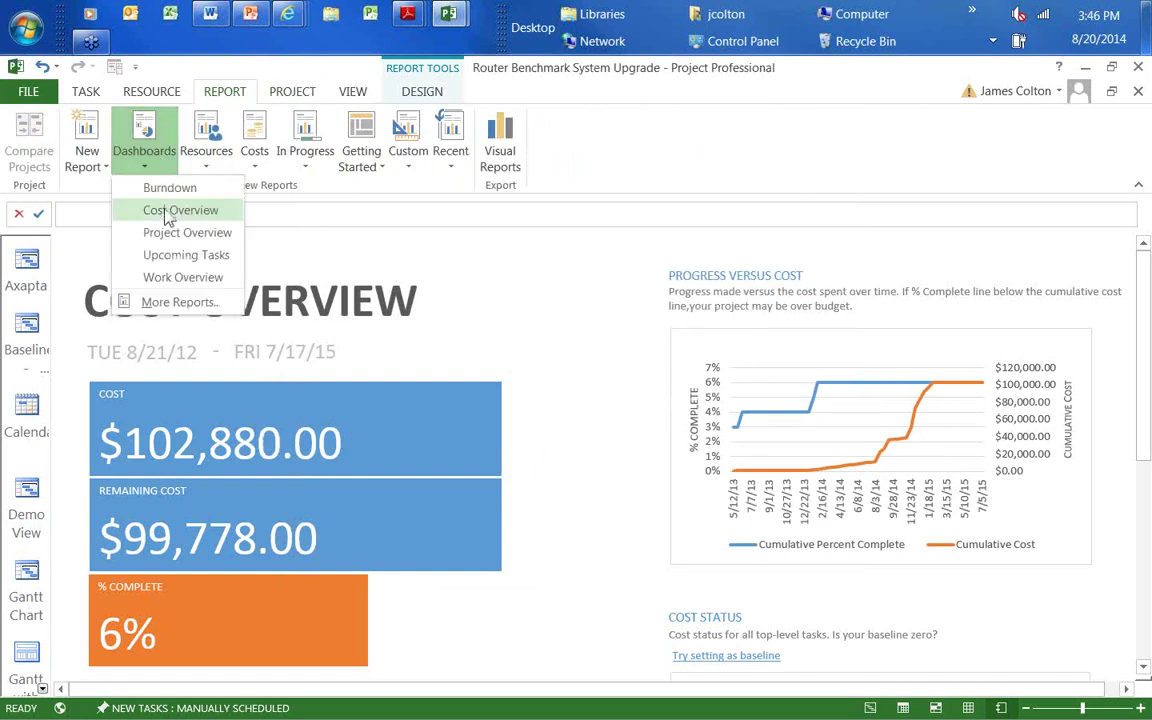
{"action": "left_click", "coordinate": [297, 158]}
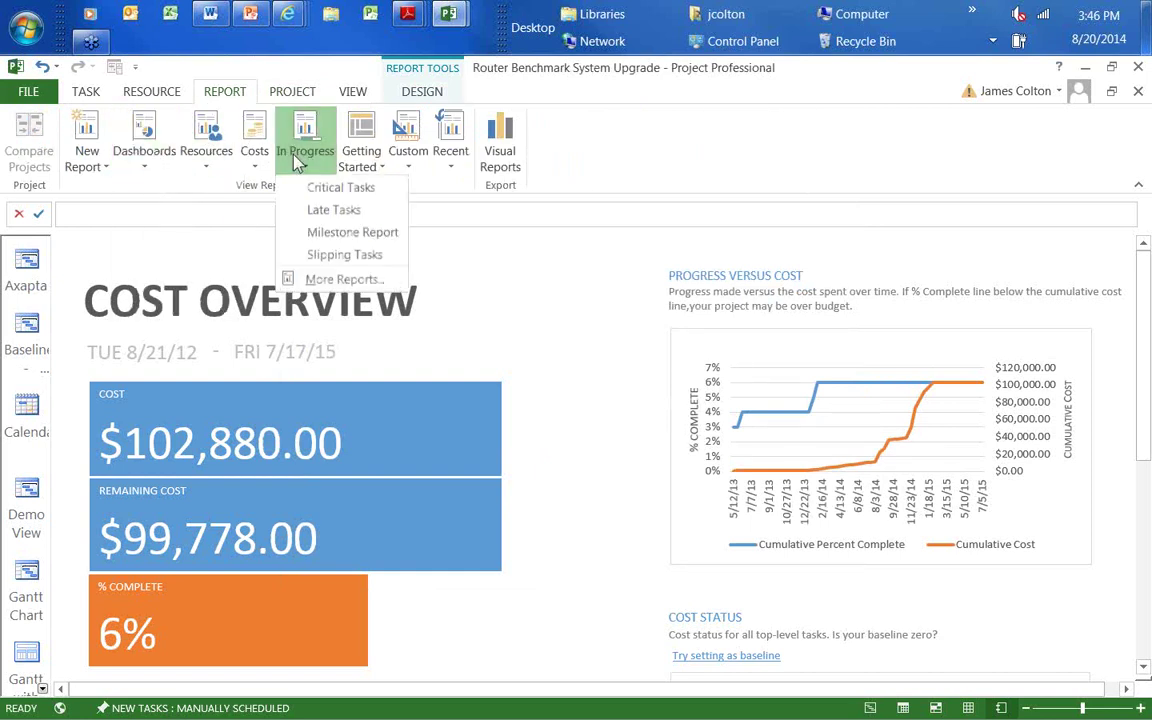
{"action": "left_click", "coordinate": [362, 233]}
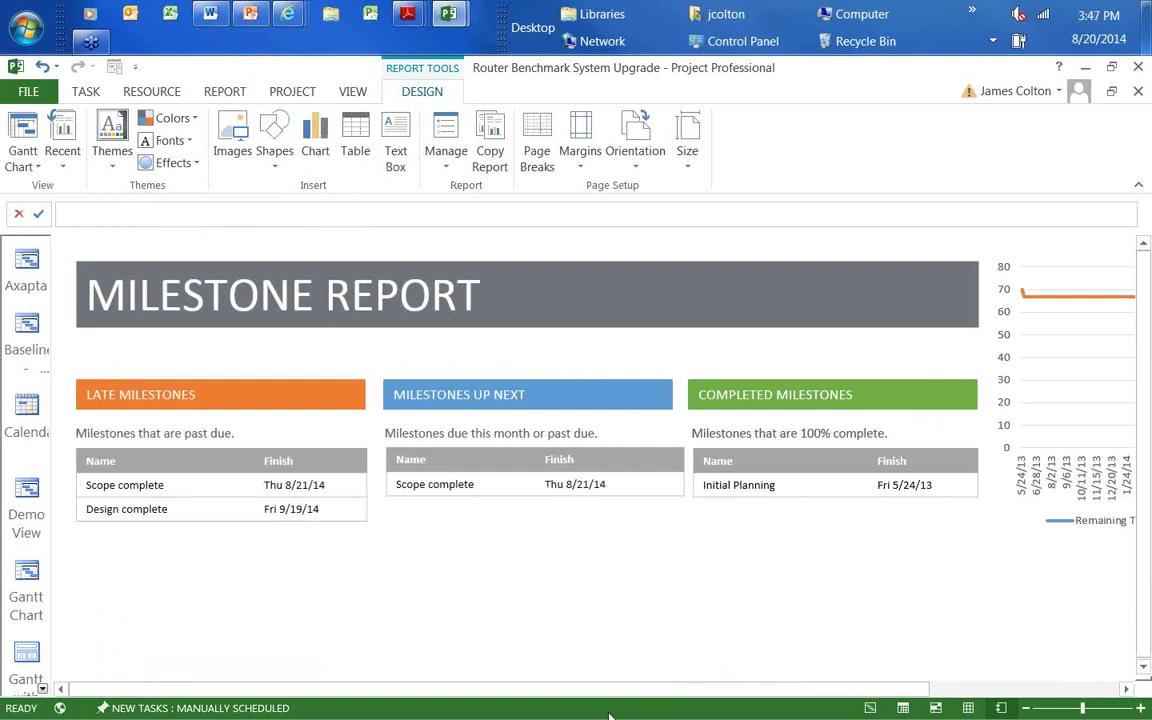
{"action": "left_click_drag", "start_coordinate": [609, 690], "coordinate": [806, 690]}
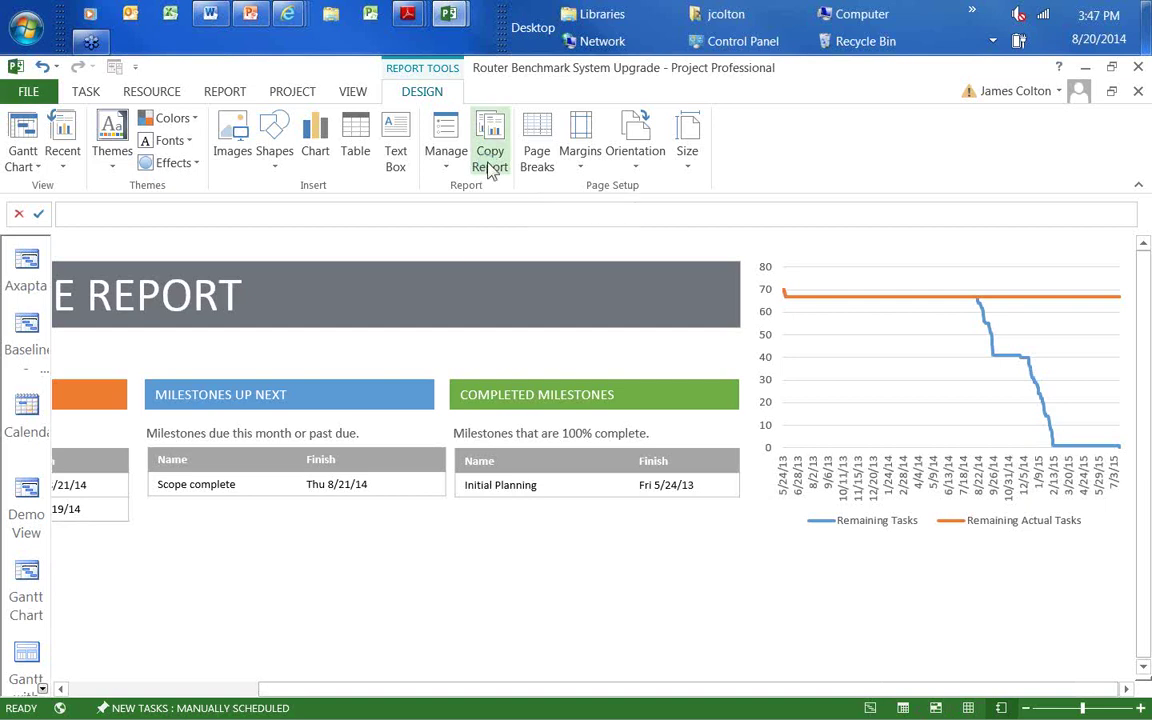
Step: Copy the Milestone Report and paste it into the blank Word document as Picture (Enhanced Metafile), then minimize Word
{"action": "left_click", "coordinate": [218, 24]}
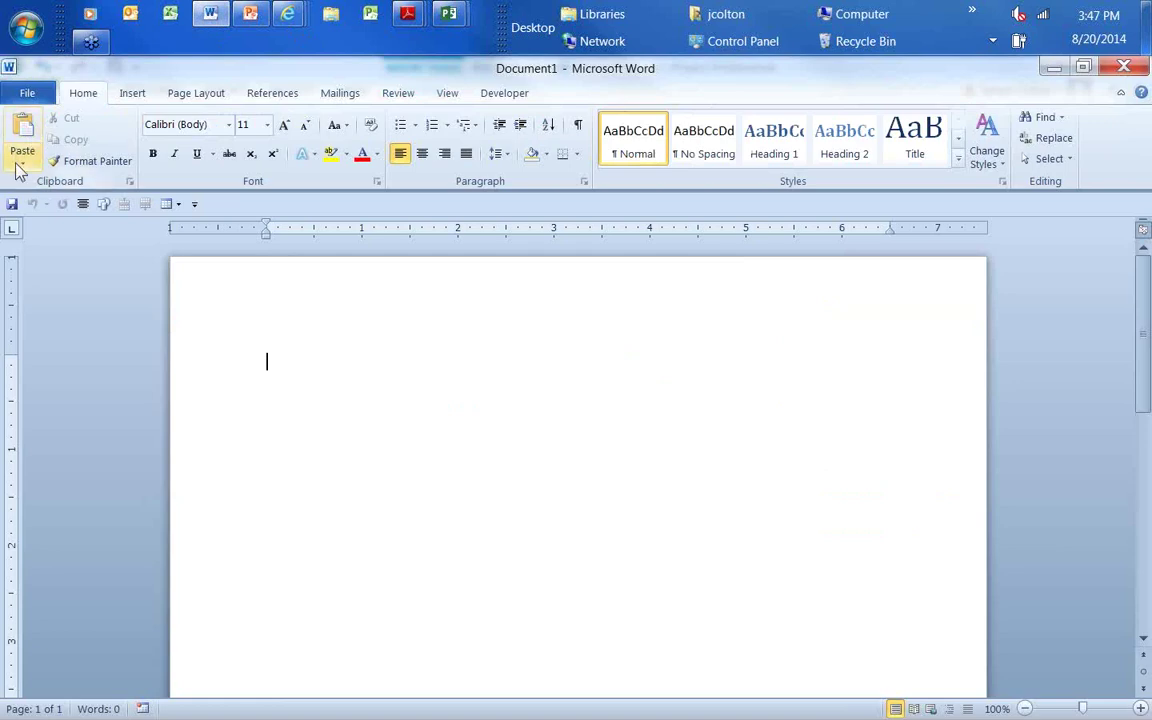
{"action": "left_click", "coordinate": [22, 158]}
{"action": "left_click", "coordinate": [72, 233]}
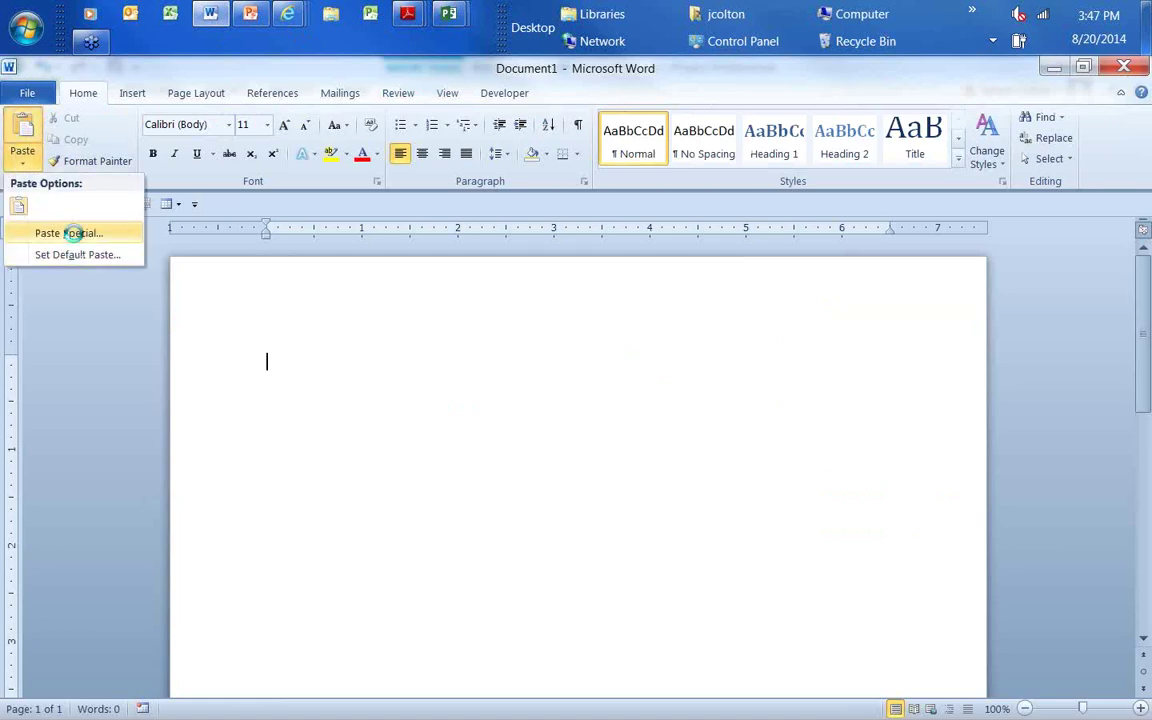
{"action": "left_click", "coordinate": [478, 313]}
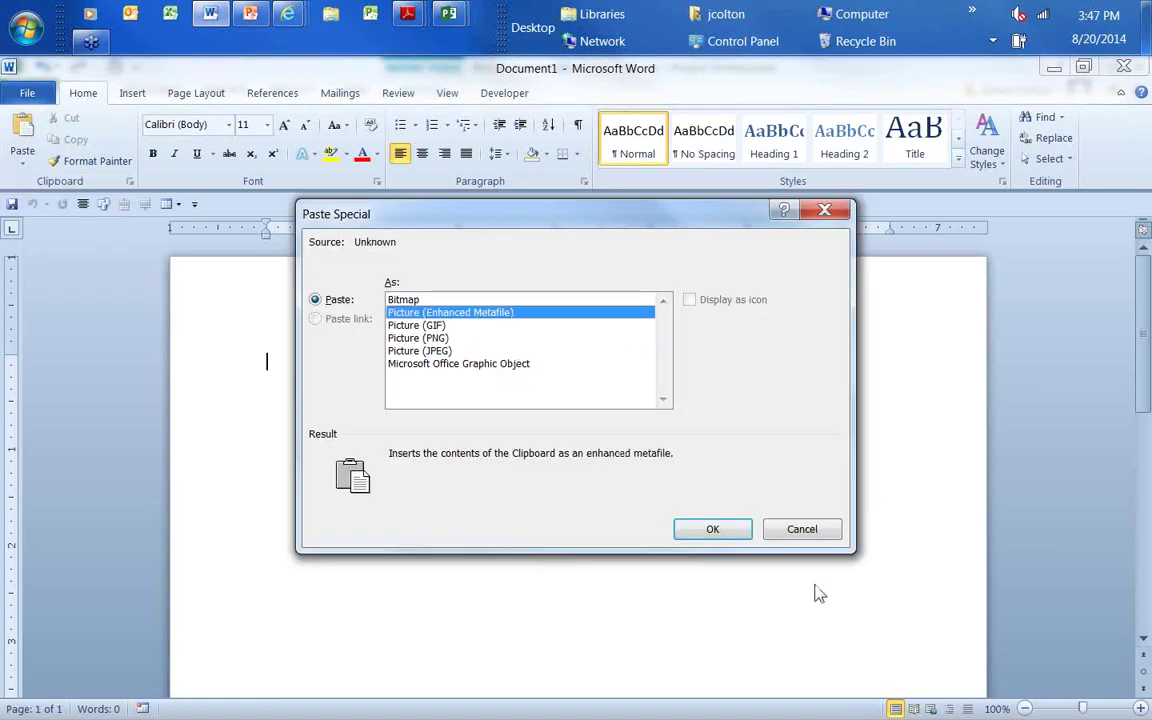
{"action": "left_click", "coordinate": [712, 529]}
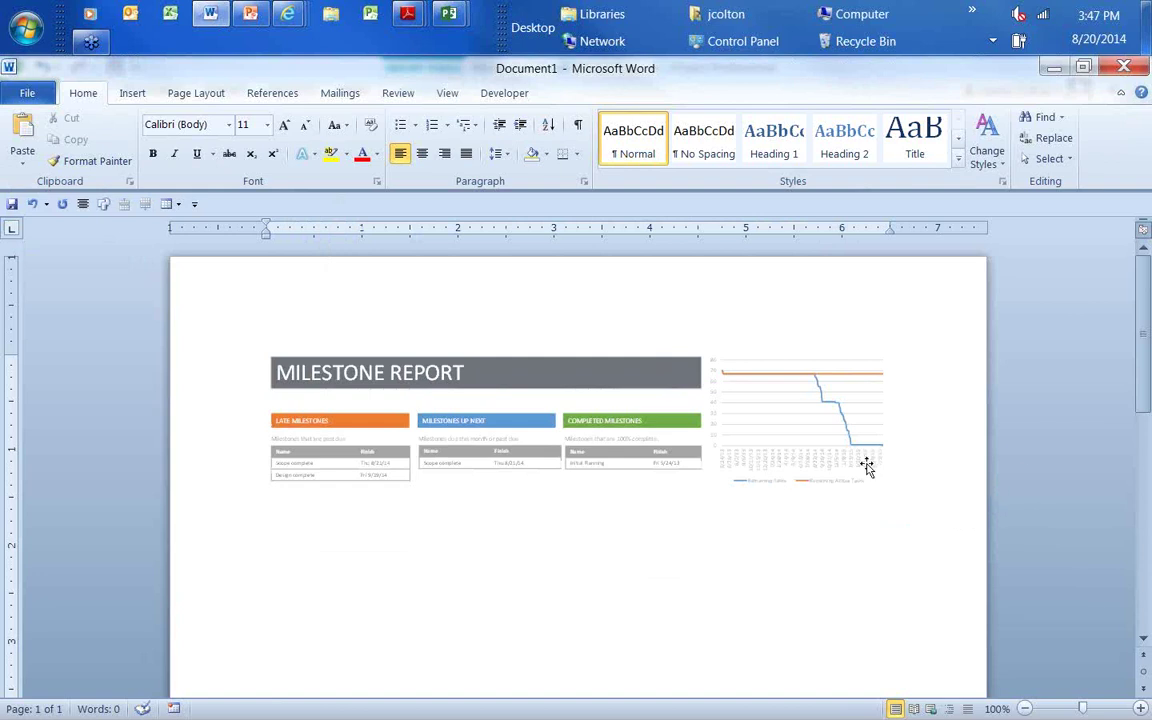
{"action": "left_click", "coordinate": [1054, 68]}
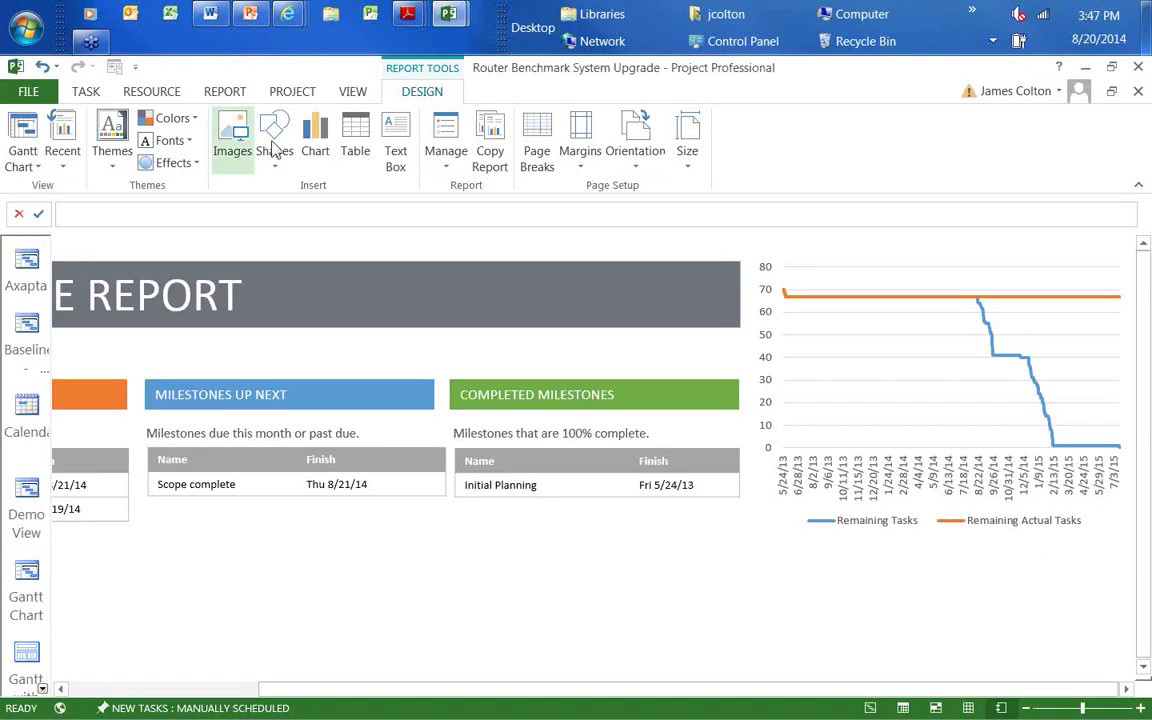
Step: Switch to the browser, reload the Project Center and apply its Cost view
{"action": "left_click", "coordinate": [1086, 72]}
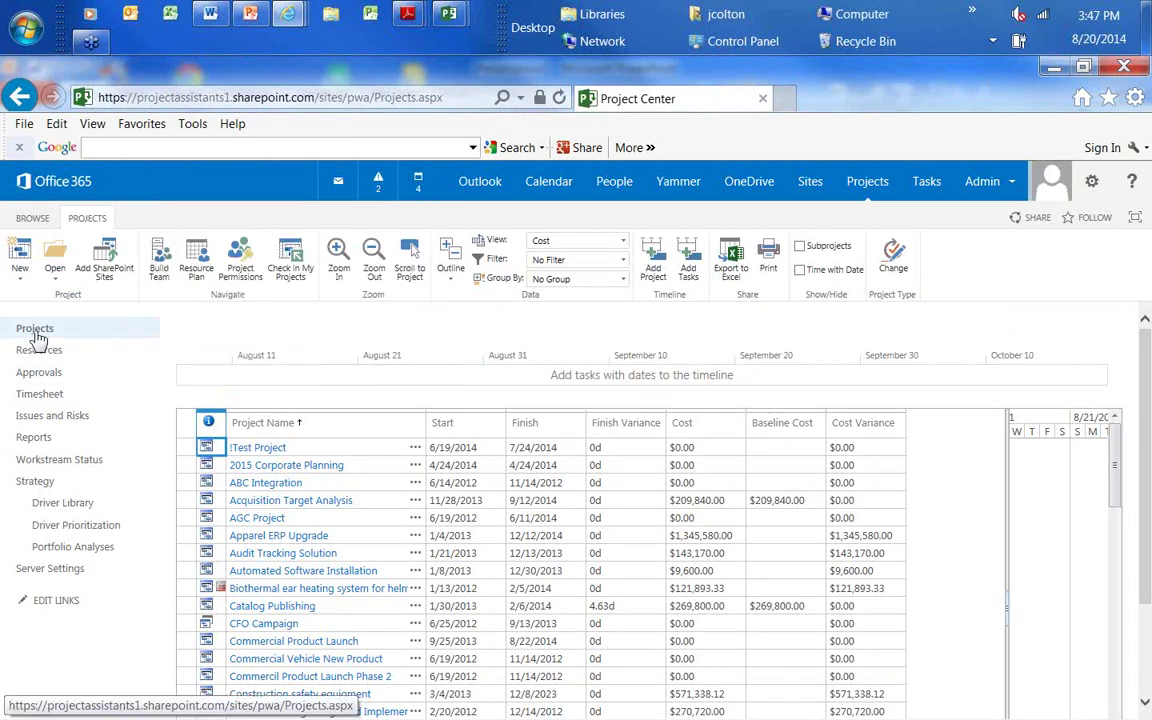
{"action": "left_click", "coordinate": [36, 330]}
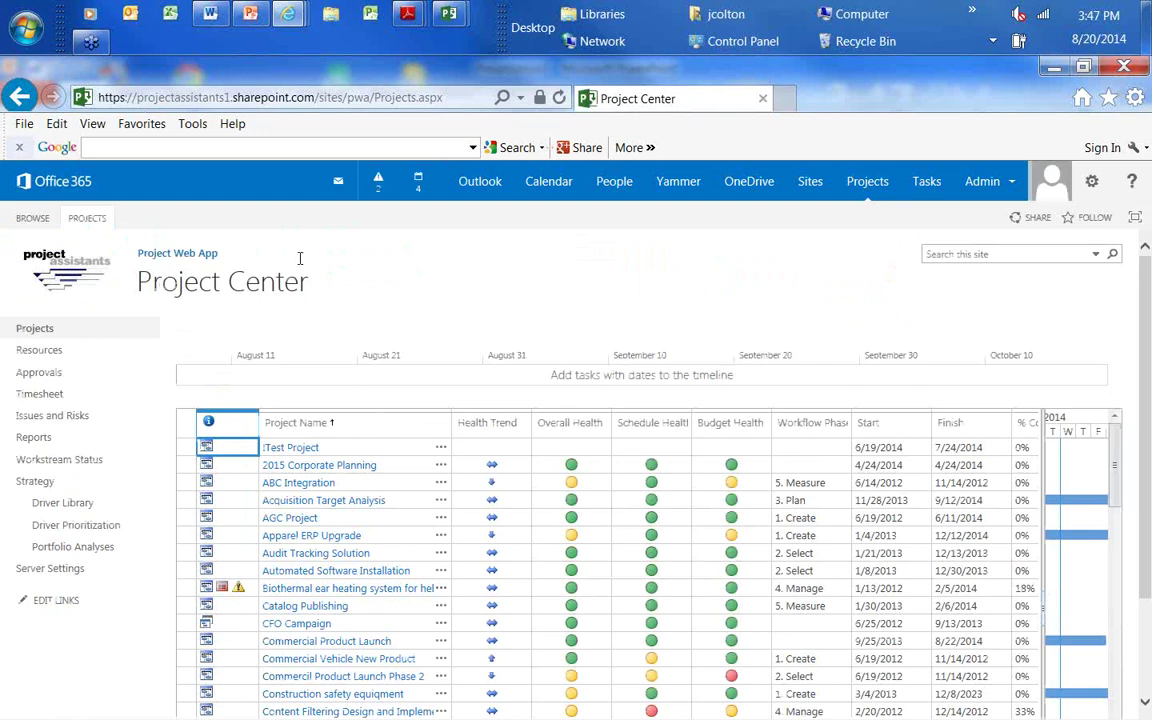
{"action": "left_click", "coordinate": [89, 220]}
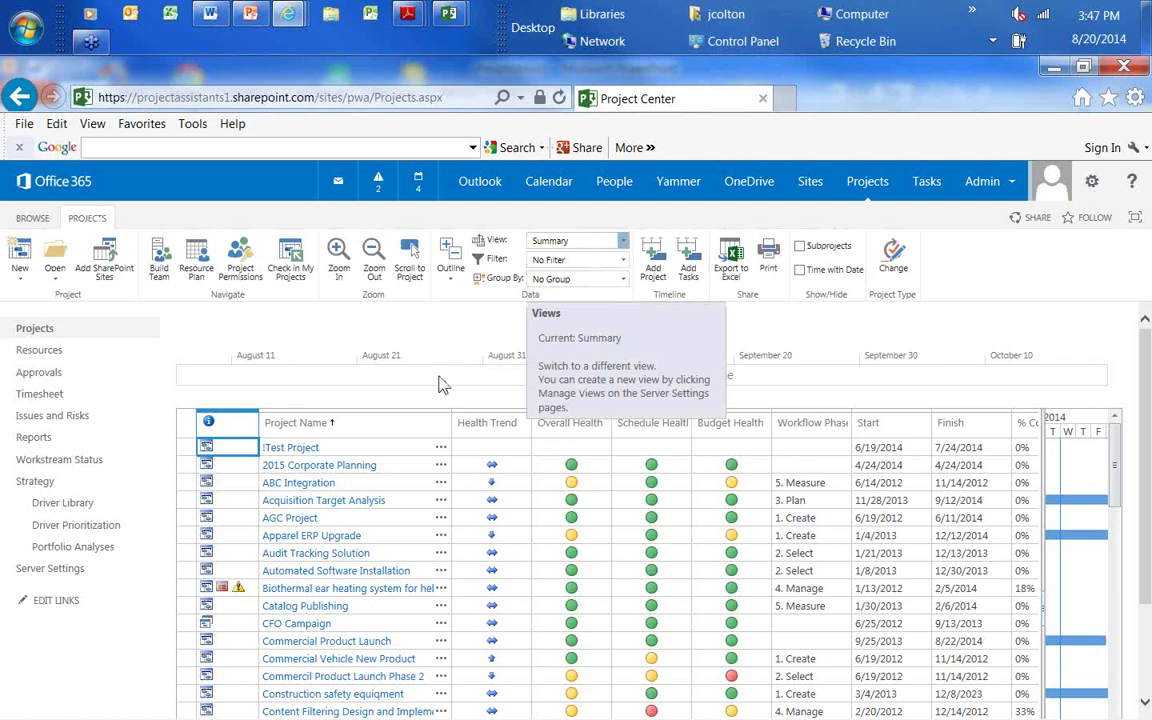
{"action": "left_click", "coordinate": [622, 242]}
{"action": "left_click", "coordinate": [618, 250]}
{"action": "left_click", "coordinate": [619, 246]}
{"action": "left_click", "coordinate": [559, 262]}
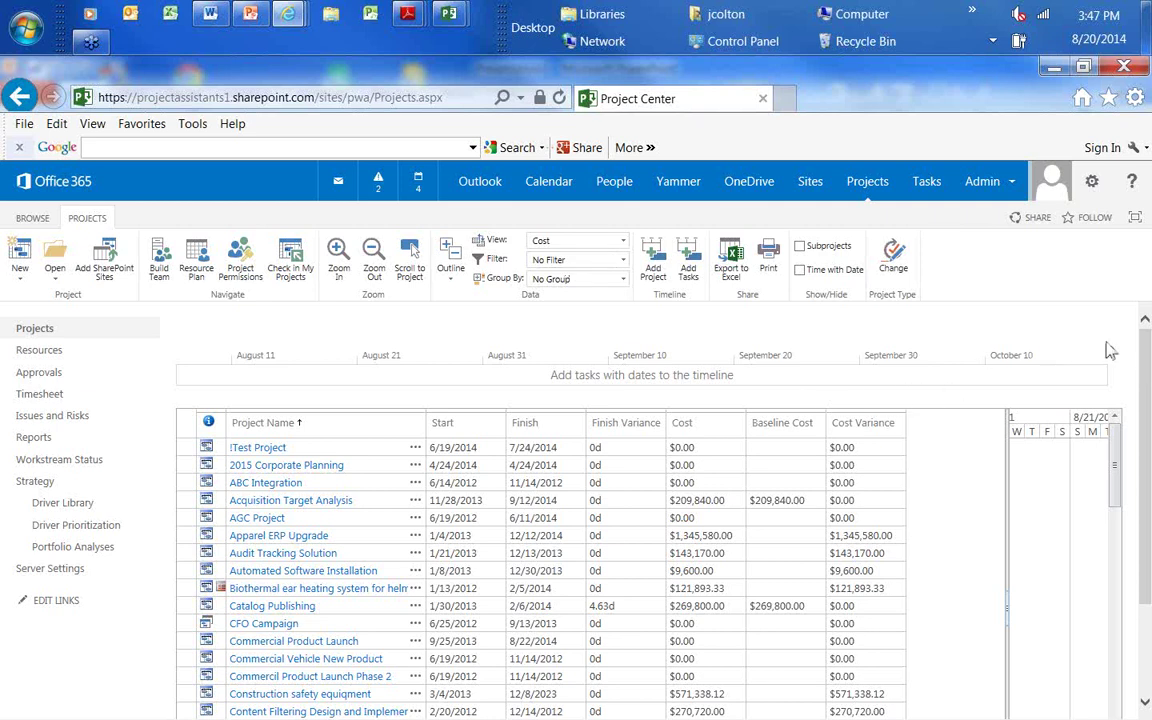
Step: Export the Project Center list to Excel, open ProjectCenter.xlsx and hide the Indicators column
{"action": "left_click", "coordinate": [735, 283]}
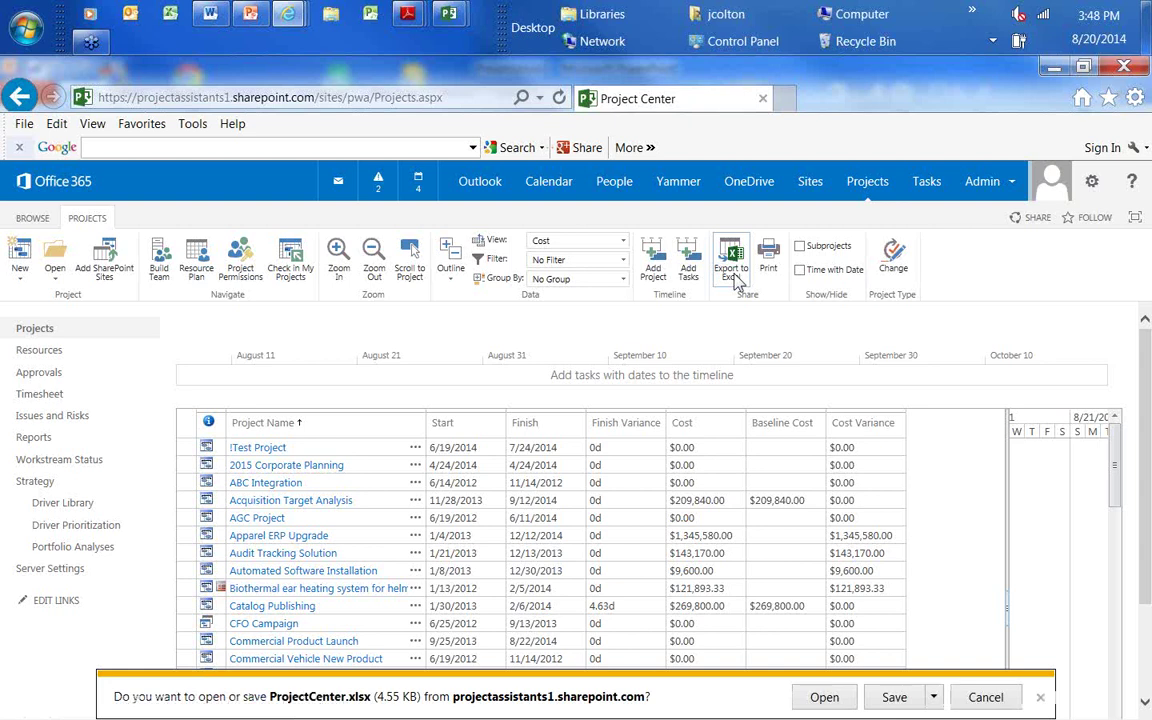
{"action": "left_click", "coordinate": [824, 697]}
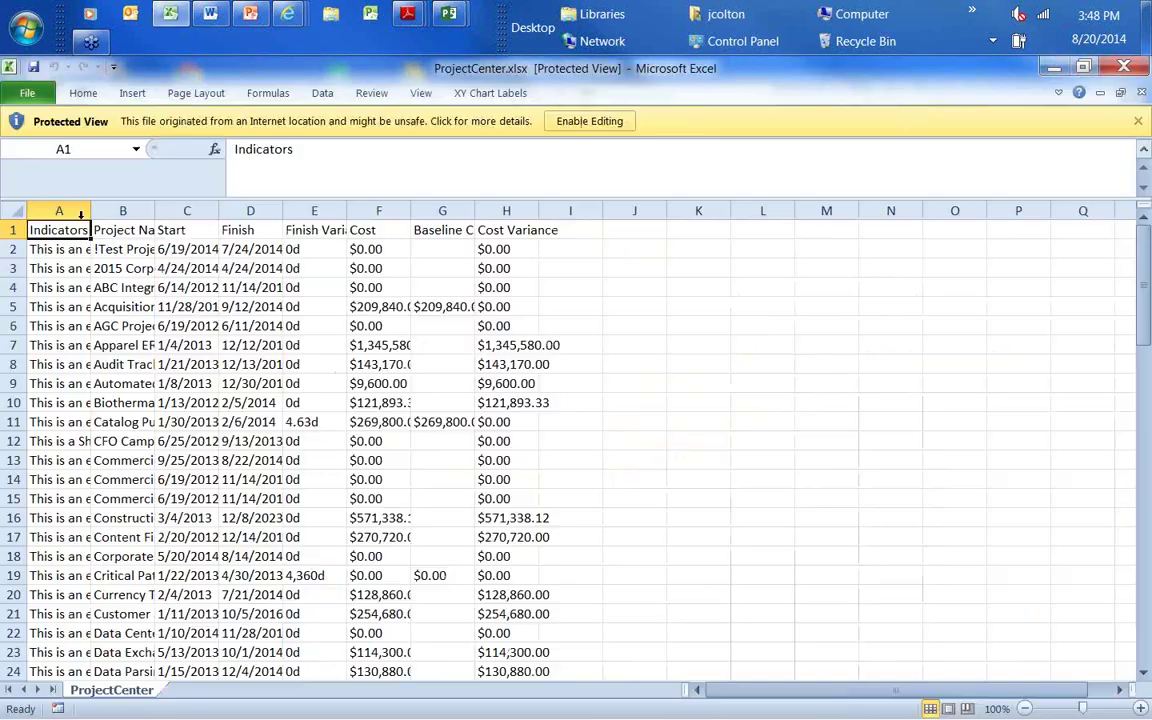
{"action": "left_click", "coordinate": [58, 211]}
{"action": "right_click", "coordinate": [58, 211]}
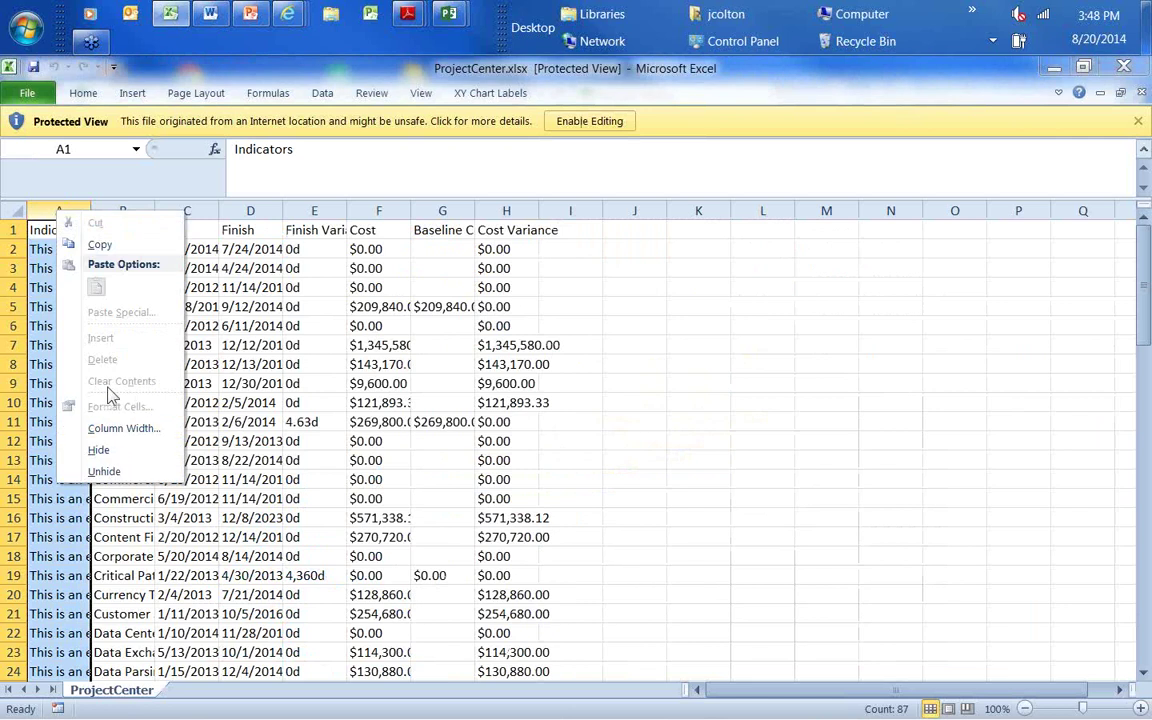
{"action": "left_click", "coordinate": [100, 450]}
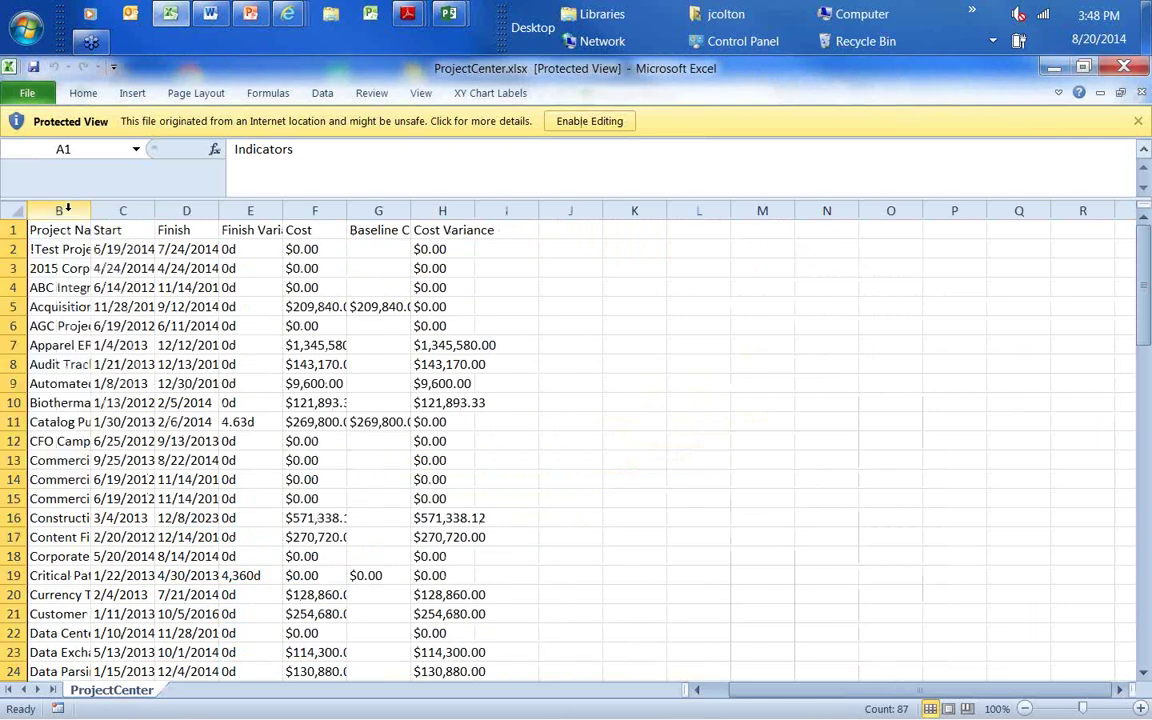
Step: Autofit columns B to H while the workbook is in Protected View
{"action": "left_click_drag", "start_coordinate": [60, 210], "coordinate": [445, 210]}
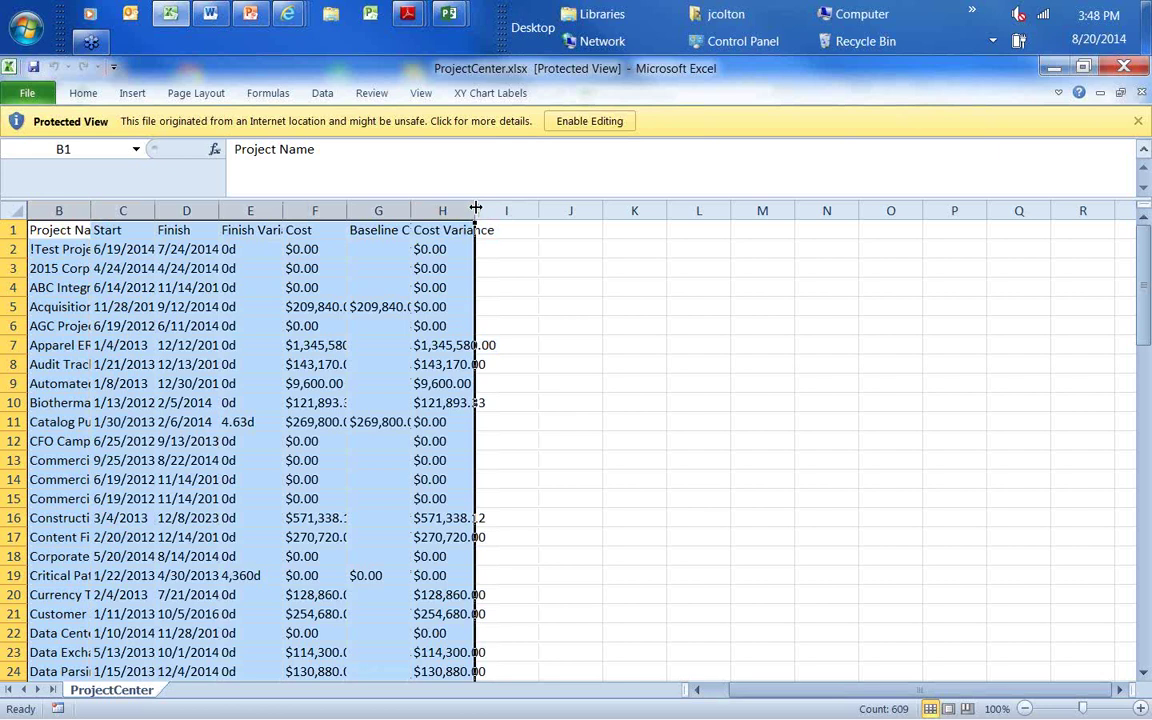
{"action": "double_click", "coordinate": [476, 208]}
{"action": "left_click", "coordinate": [458, 210]}
{"action": "left_click", "coordinate": [972, 326]}
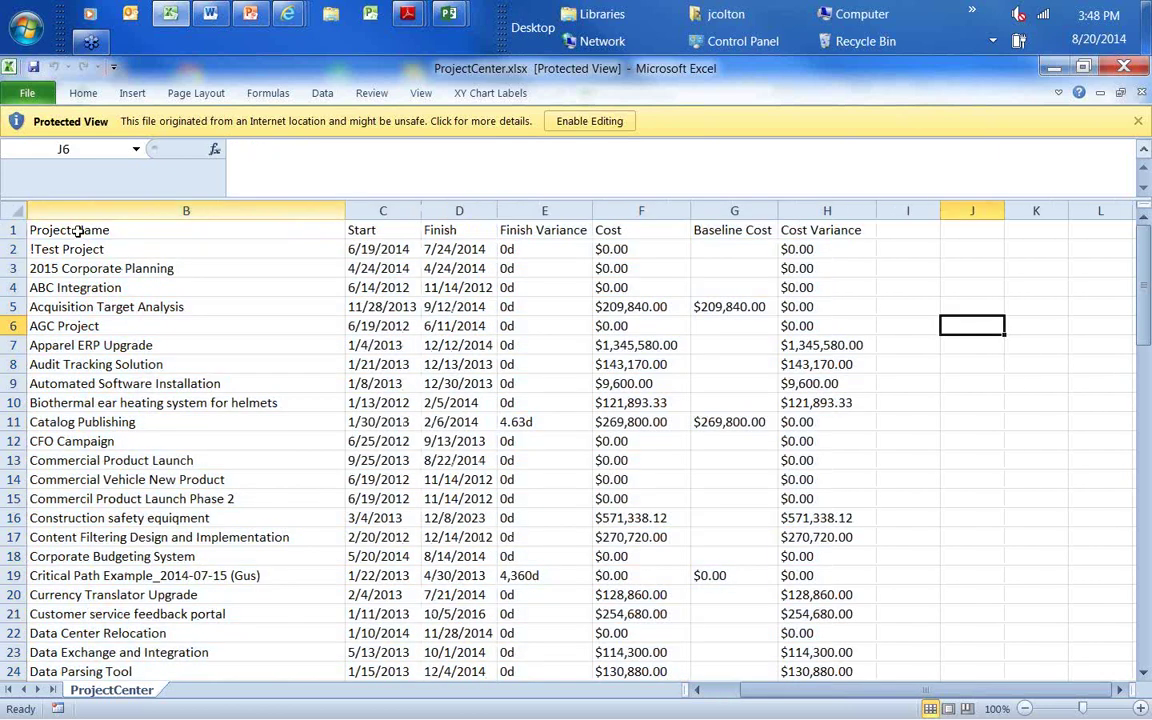
Step: Enable editing of the workbook and make the header row bold
{"action": "left_click", "coordinate": [16, 229]}
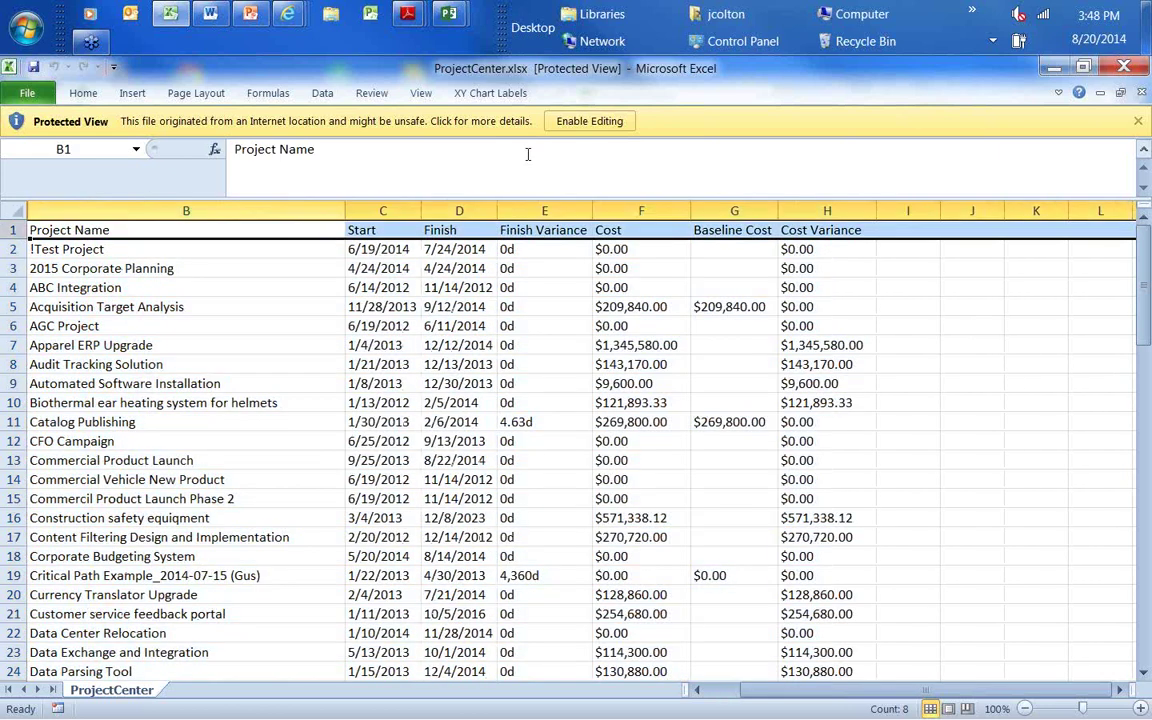
{"action": "left_click", "coordinate": [589, 121]}
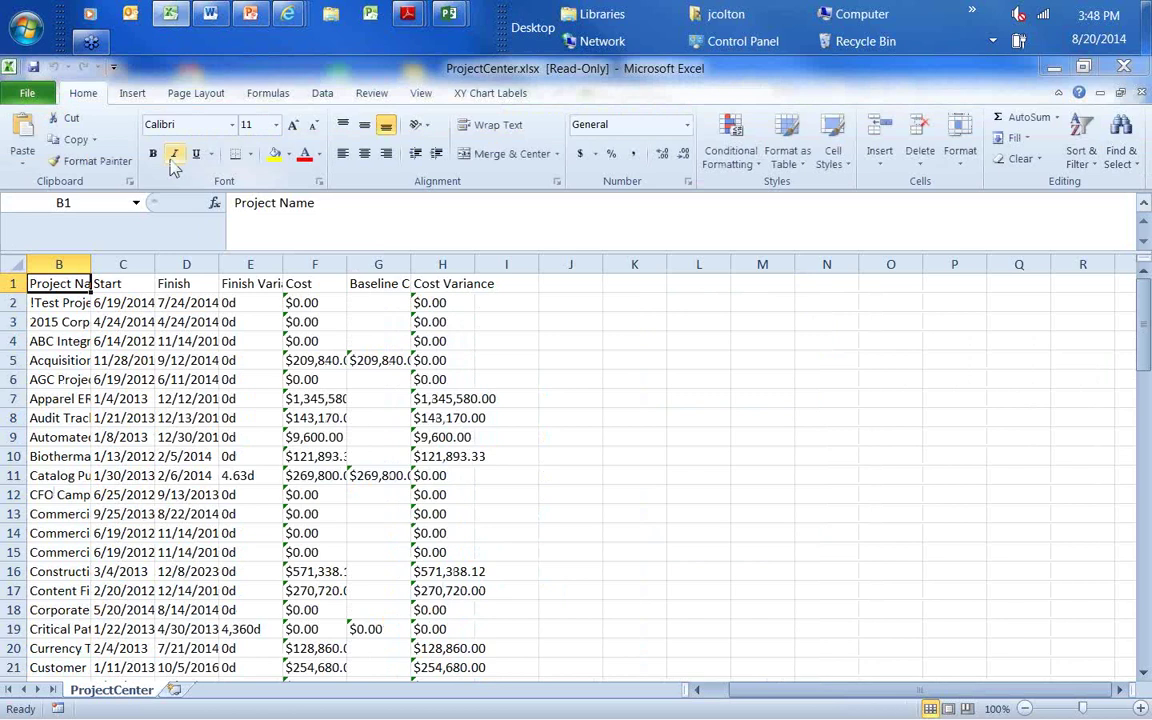
{"action": "left_click", "coordinate": [8, 283]}
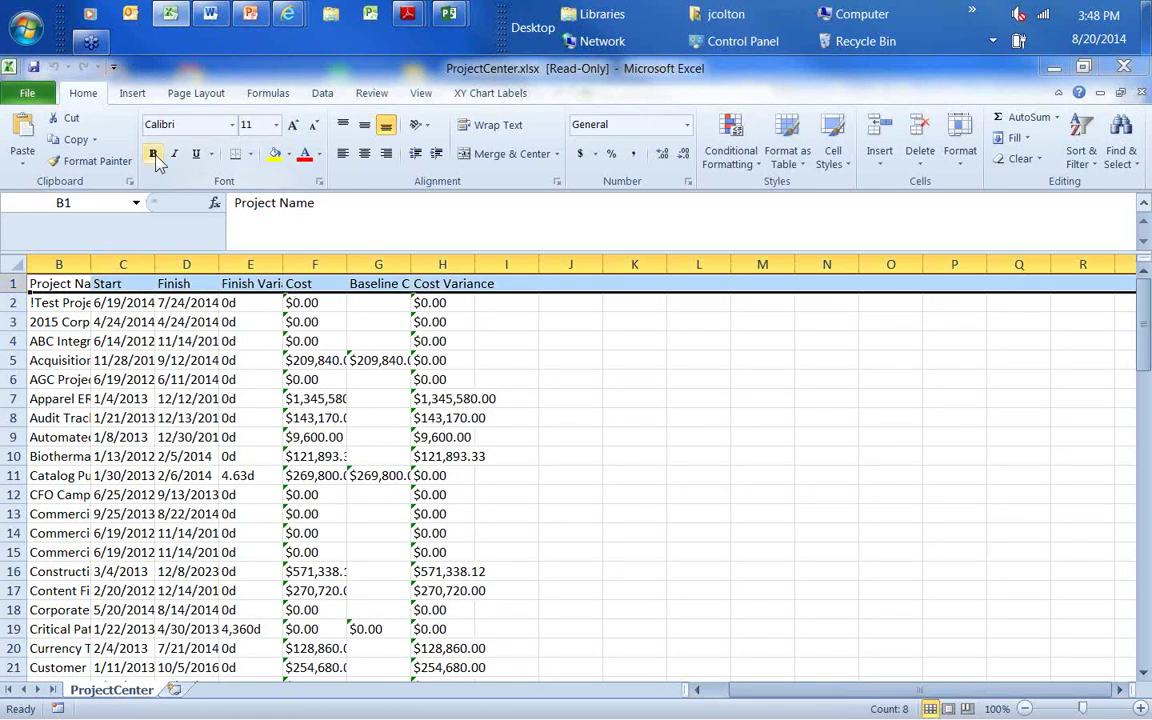
{"action": "left_click", "coordinate": [152, 153]}
Step: Autofit the Project Name through Cost Variance columns to their contents
{"action": "left_click_drag", "start_coordinate": [46, 264], "coordinate": [474, 264]}
{"action": "double_click", "coordinate": [474, 264]}
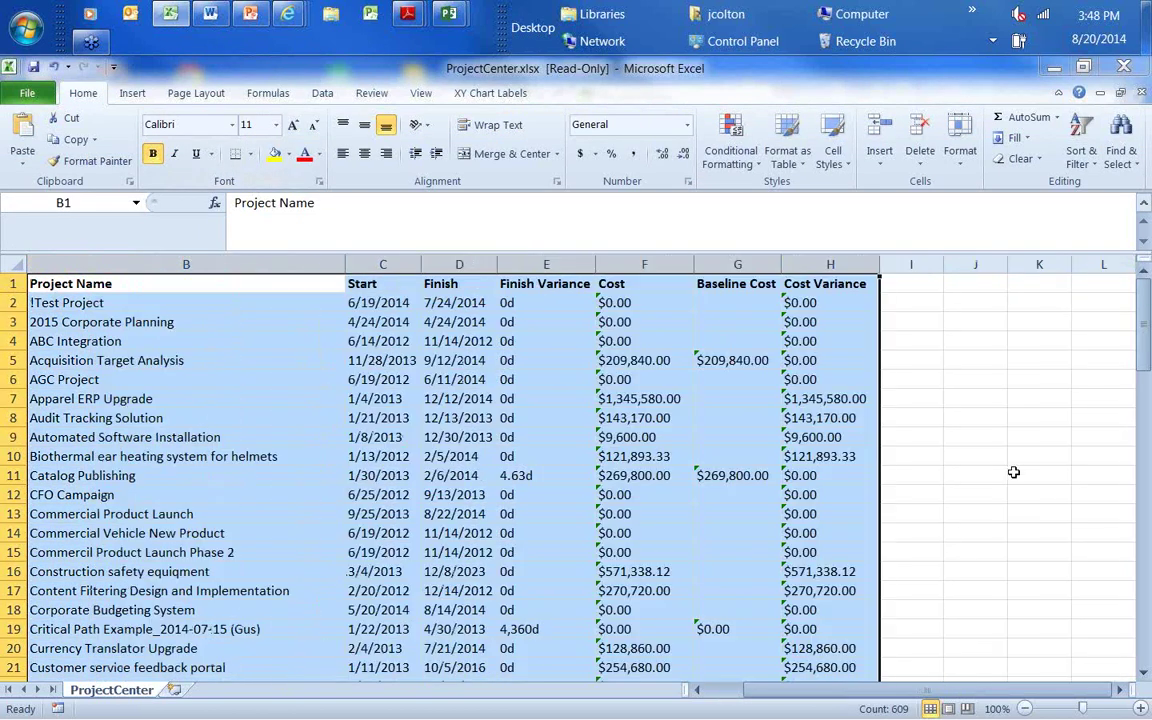
{"action": "left_click", "coordinate": [1043, 450]}
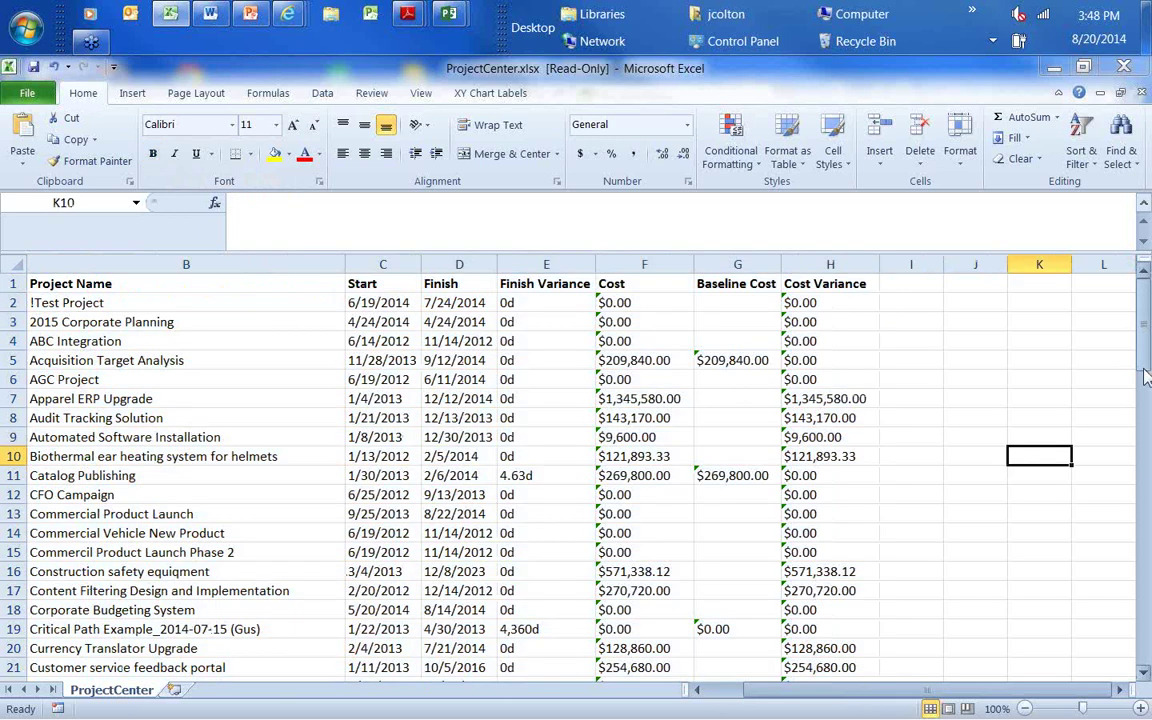
Step: Switch from the Excel workbook back to Project Web App in Internet Explorer and open the Resource Center
{"action": "mouse_move", "coordinate": [1146, 375]}
{"action": "left_mouse_down"}
{"action": "mouse_move", "coordinate": [1121, 597]}
{"action": "mouse_move", "coordinate": [1143, 360]}
{"action": "left_mouse_up"}
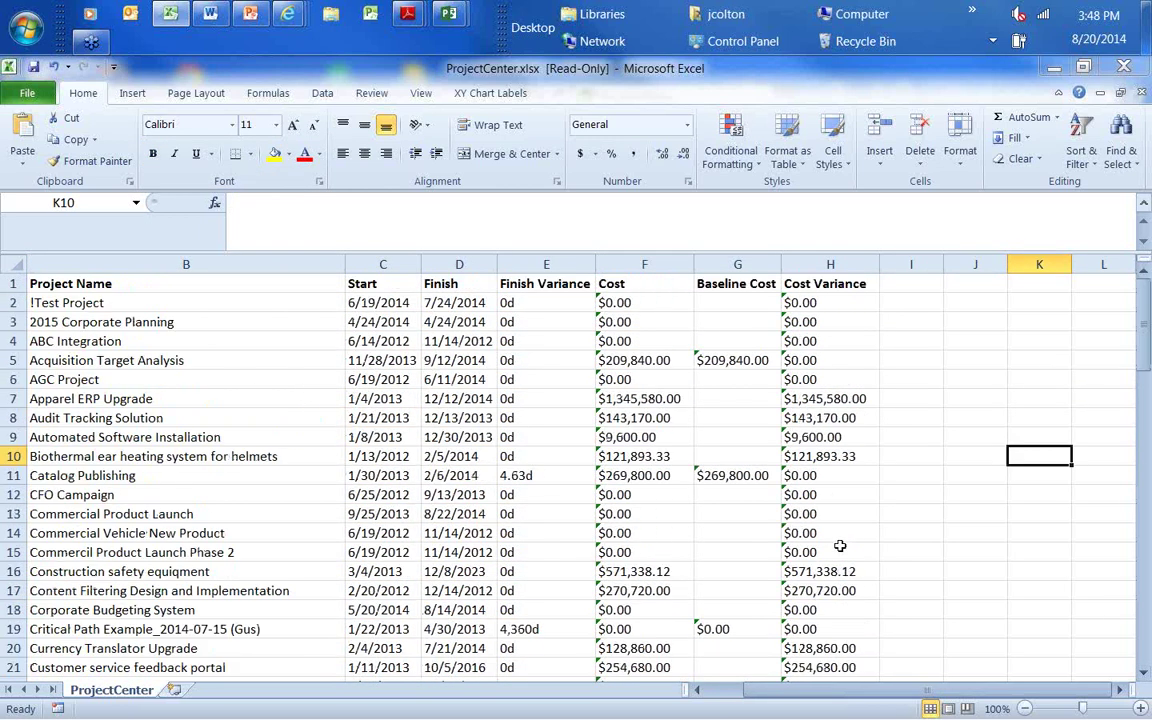
{"action": "key", "text": "alt+Tab"}
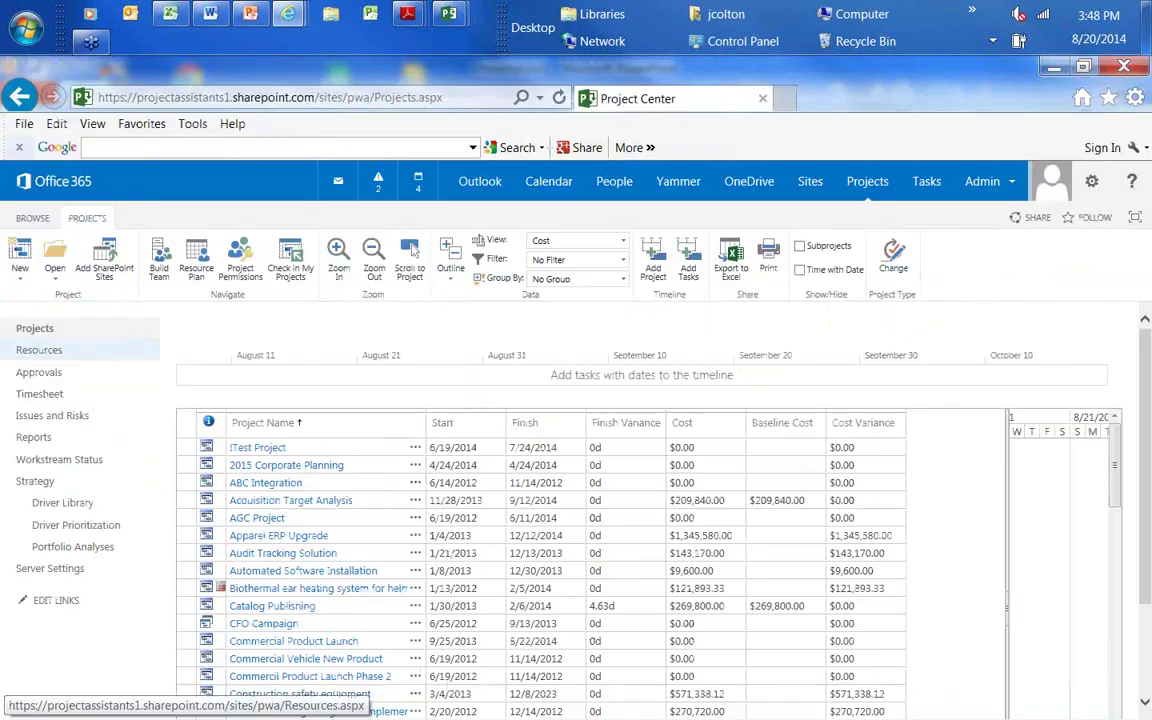
{"action": "left_click", "coordinate": [38, 352]}
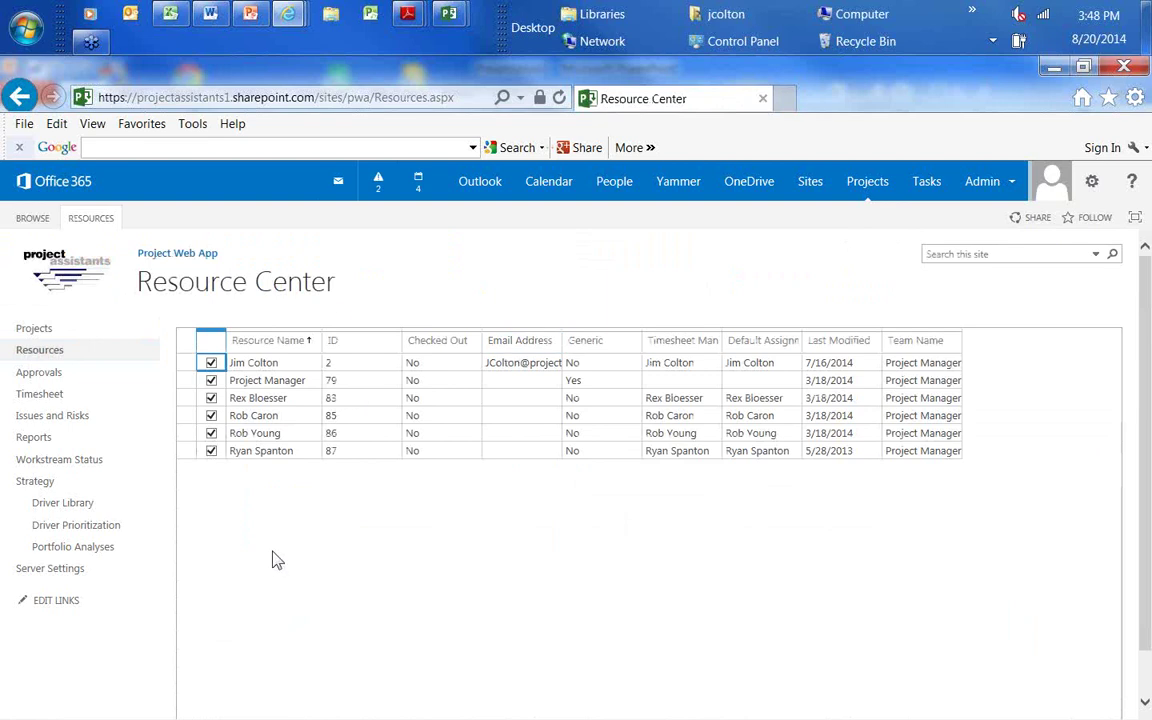
Step: Open Resource Availability for the six selected resources and examine the Assignment Work by Resource chart and its details table
{"action": "left_click", "coordinate": [91, 219]}
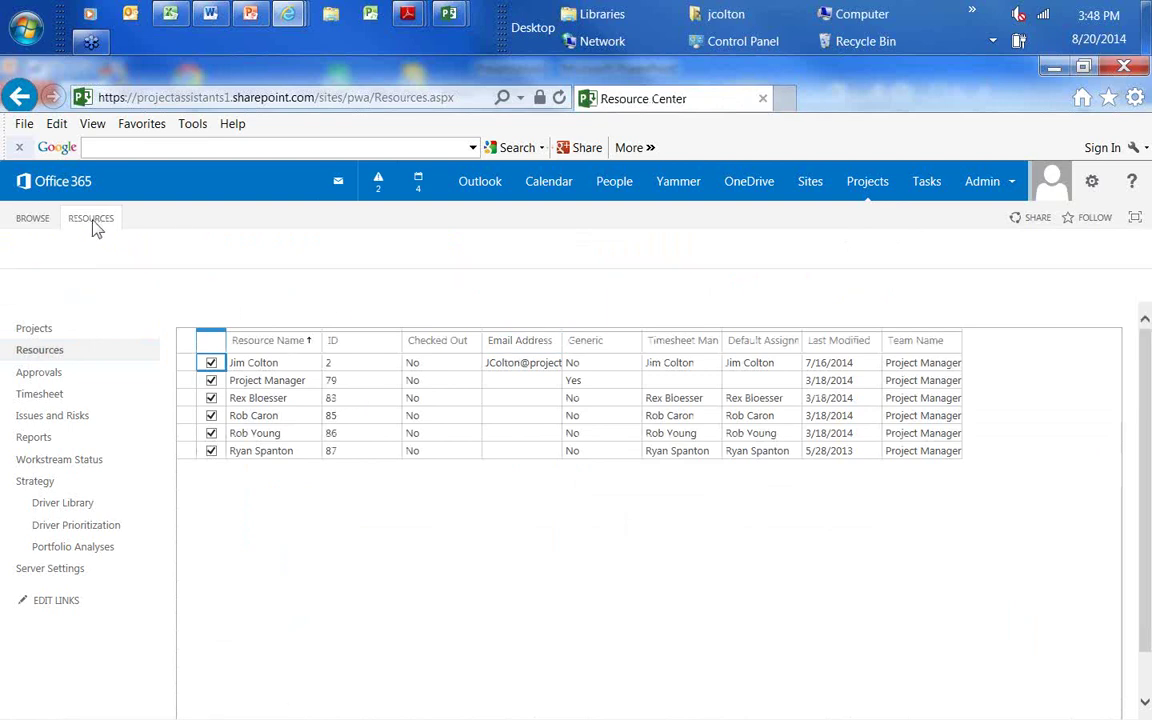
{"action": "left_click", "coordinate": [605, 272]}
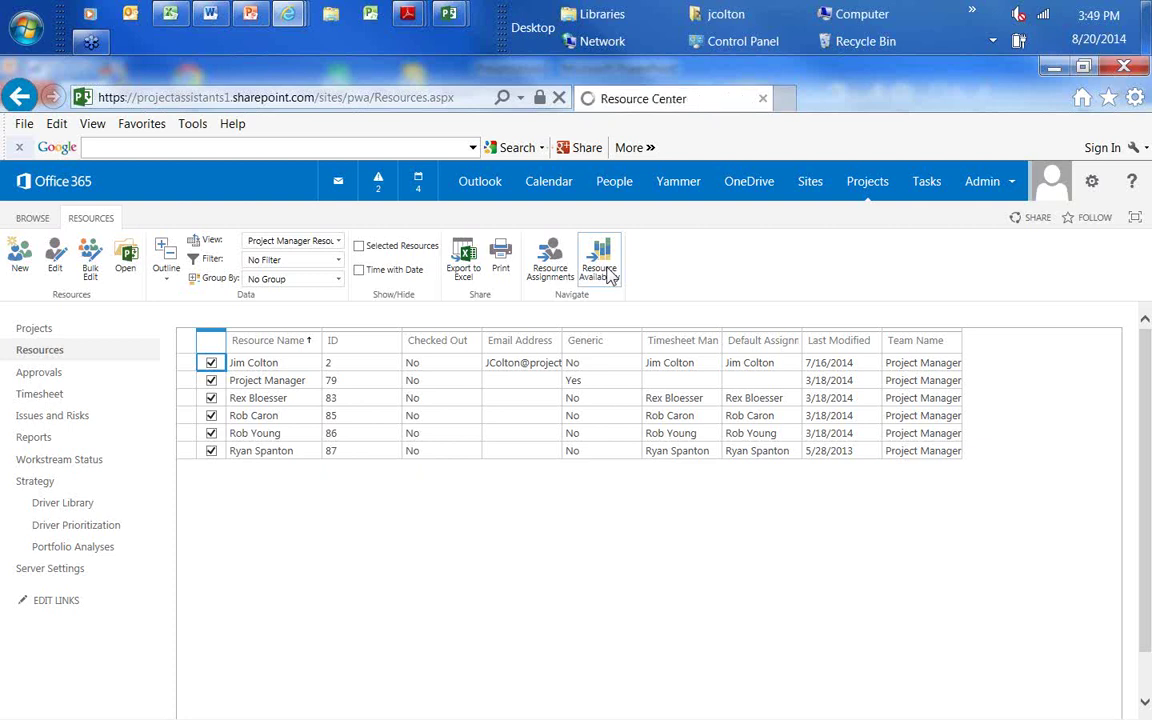
{"action": "left_click", "coordinate": [603, 265]}
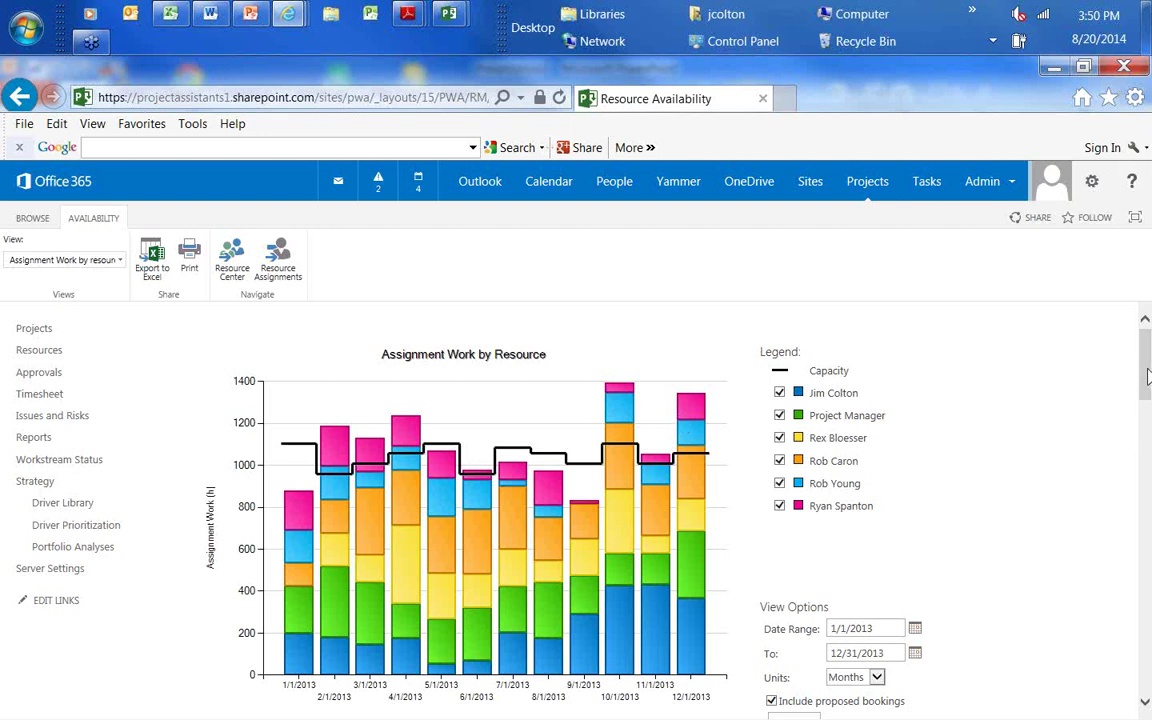
{"action": "left_click_drag", "start_coordinate": [1149, 370], "coordinate": [1147, 440]}
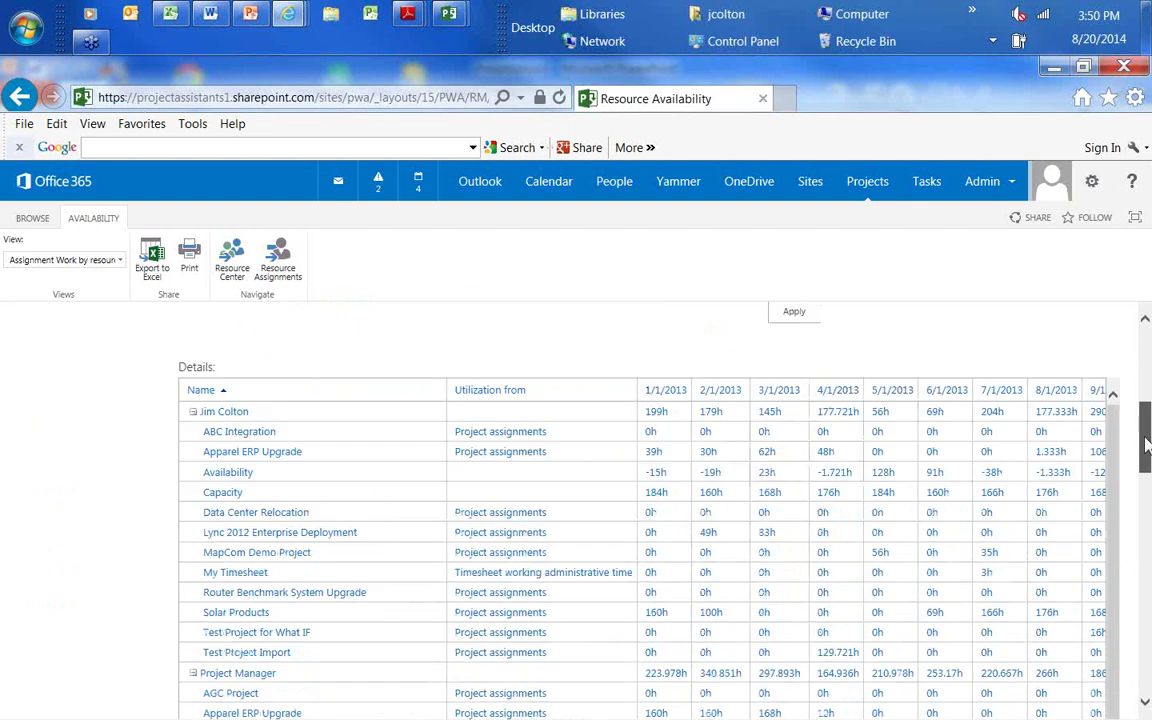